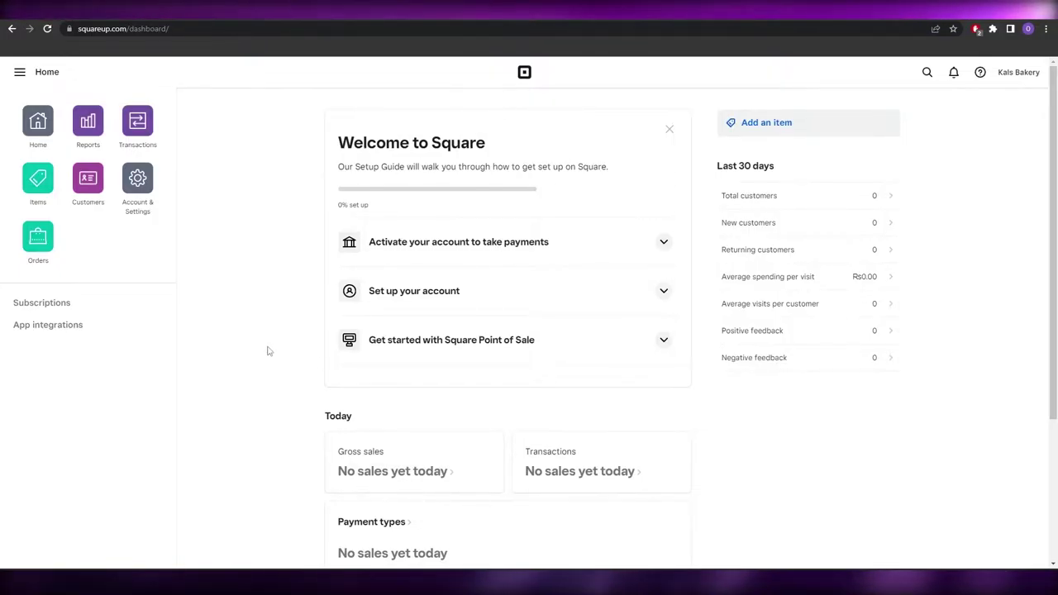
- Review the empty Square sales summary, then open weebly.com from the Google results
scroll(257, 333, "down", 3)
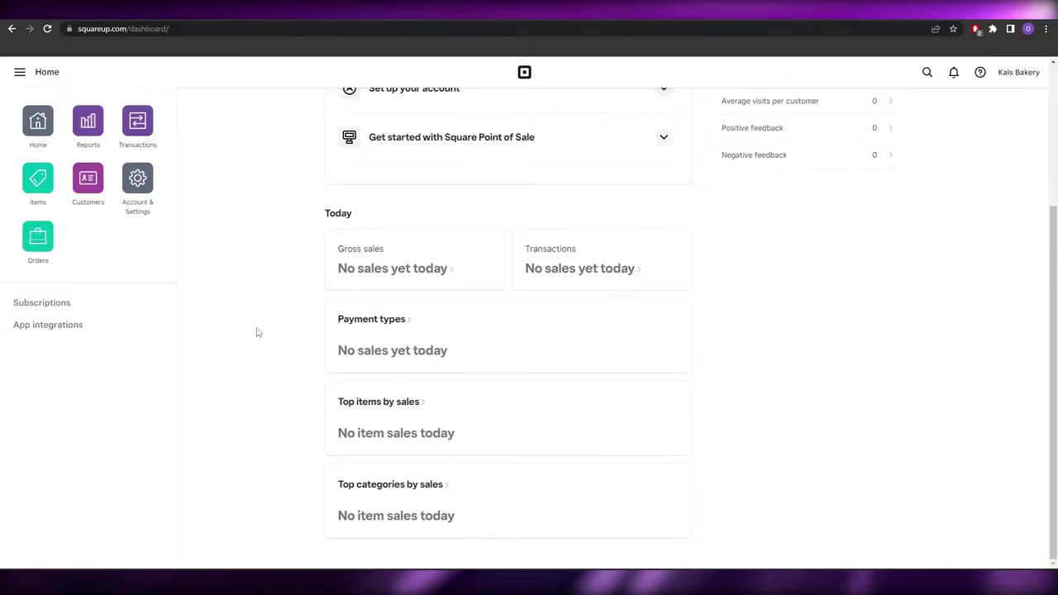
scroll(256, 332, "up", 3)
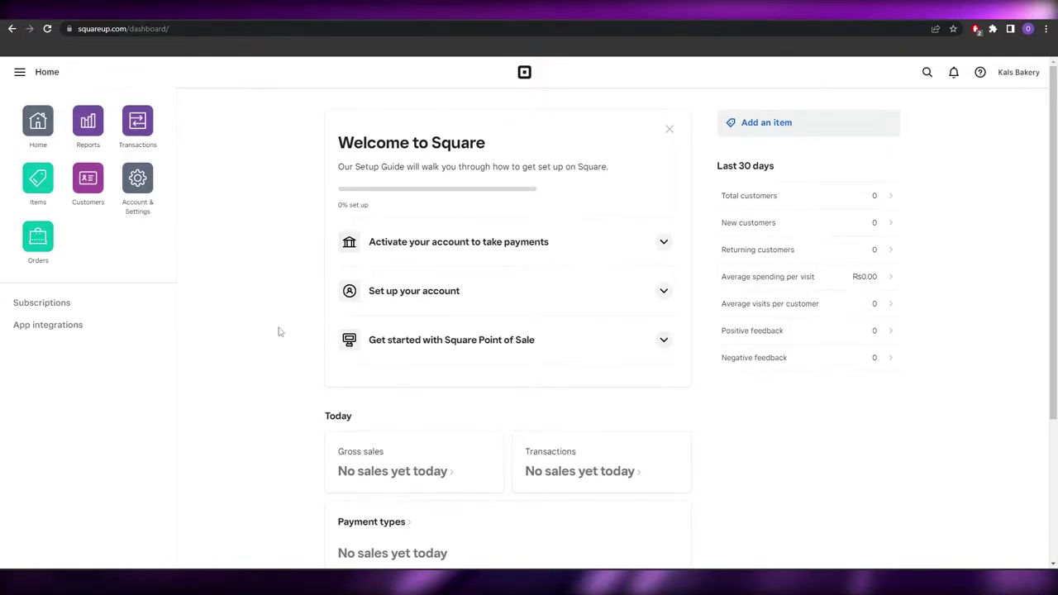
scroll(275, 333, "down", 3)
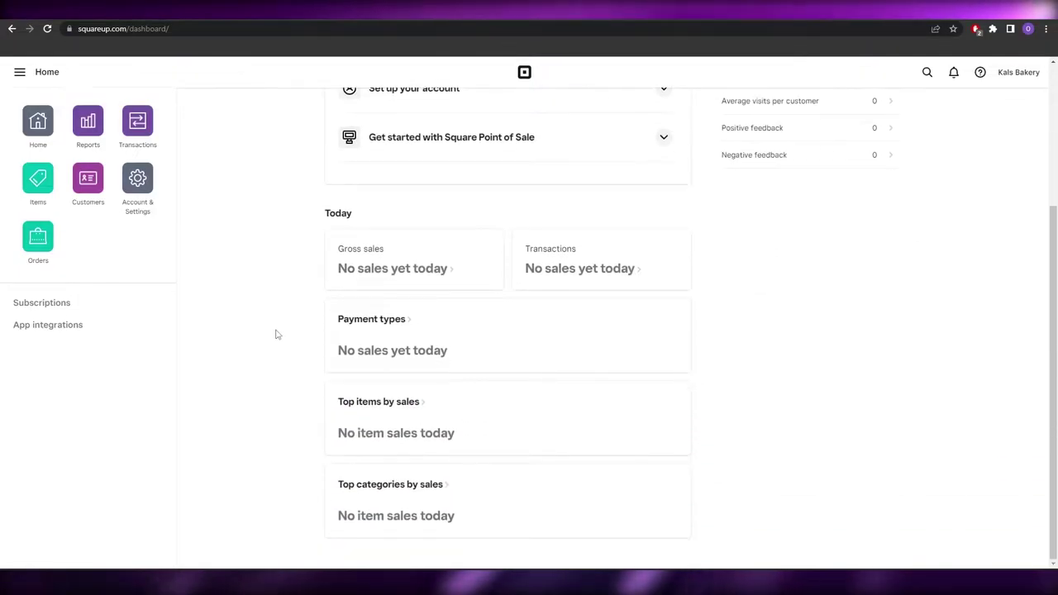
scroll(277, 334, "up", 2)
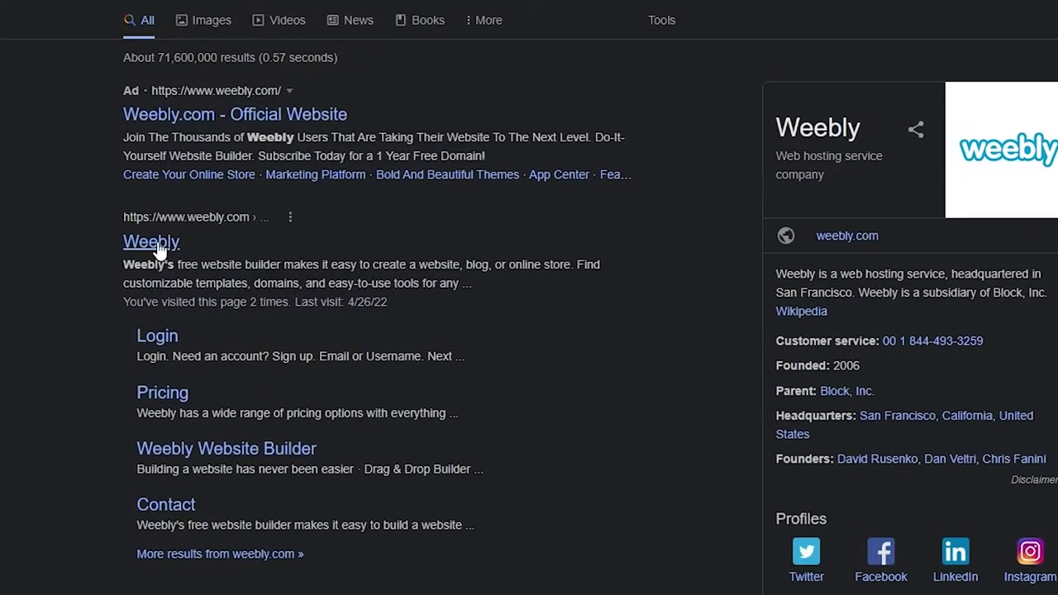
left_click(160, 247)
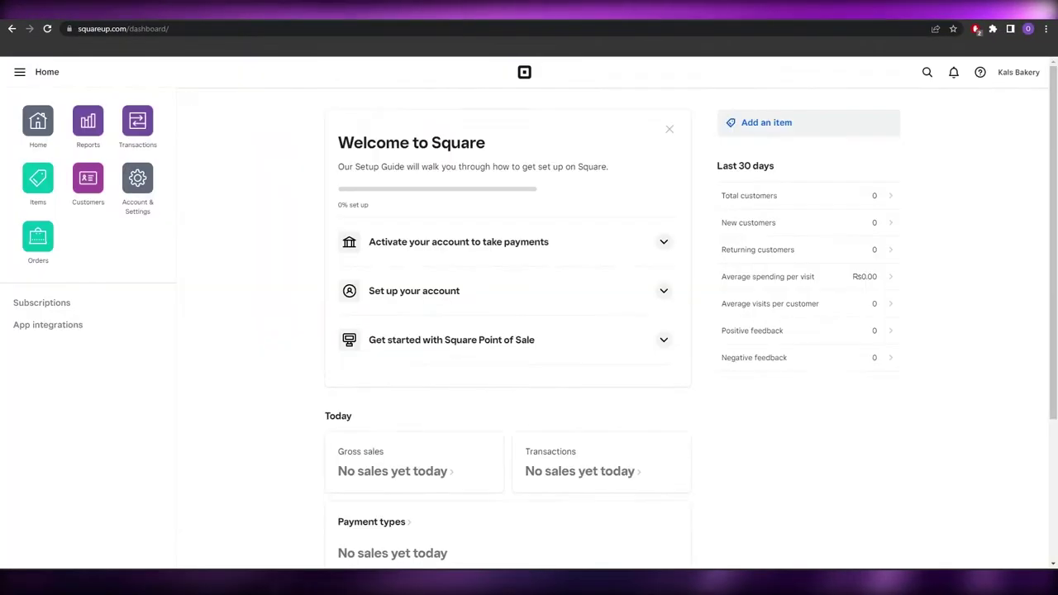
scroll(350, 324, "down", 3)
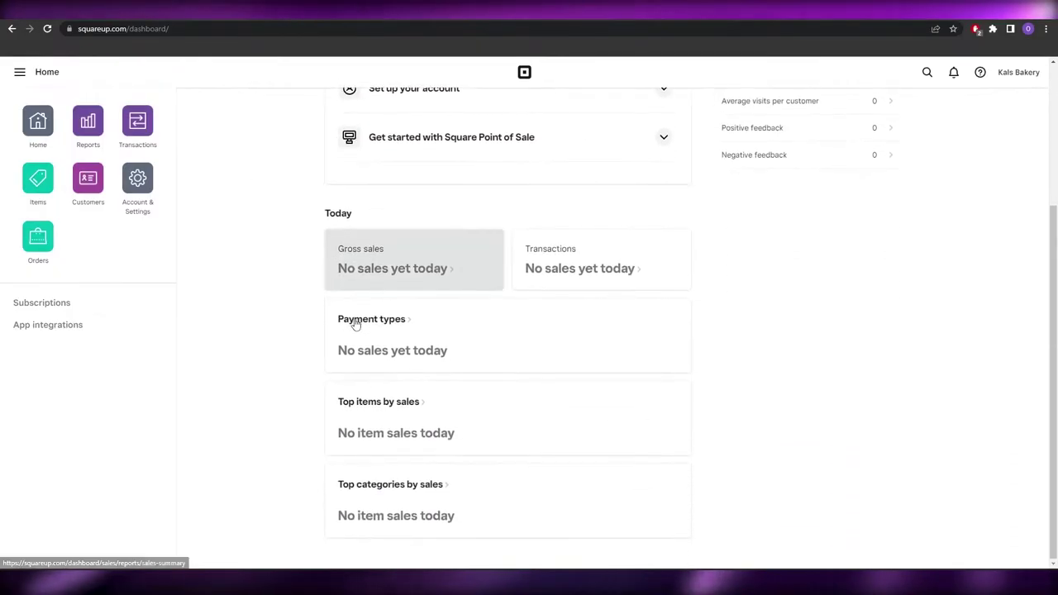
scroll(338, 321, "up", 3)
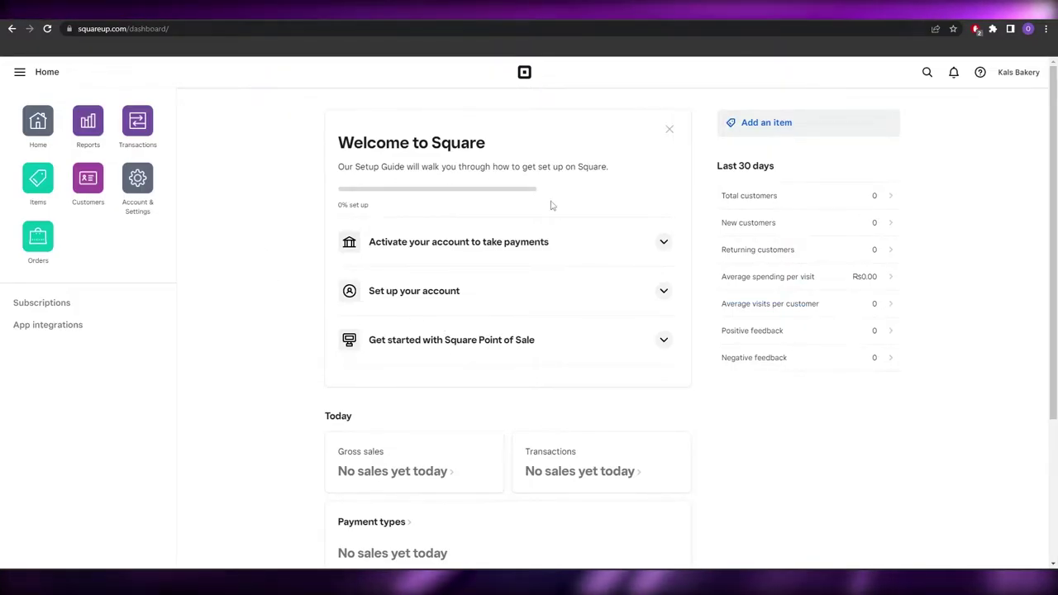
scroll(243, 239, "down", 3)
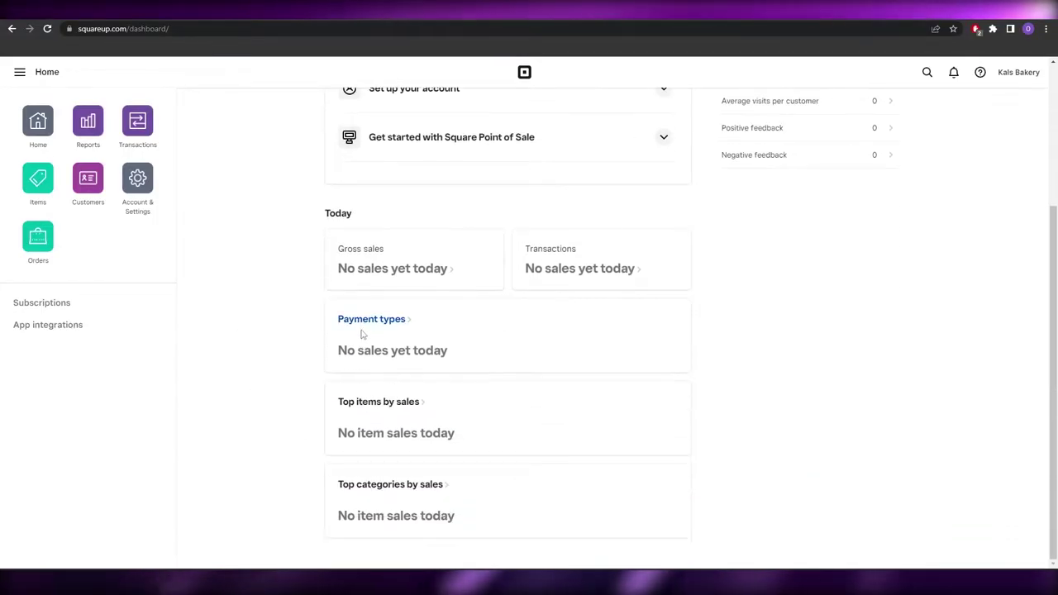
scroll(362, 333, "up", 1)
scroll(362, 333, "up", 1)
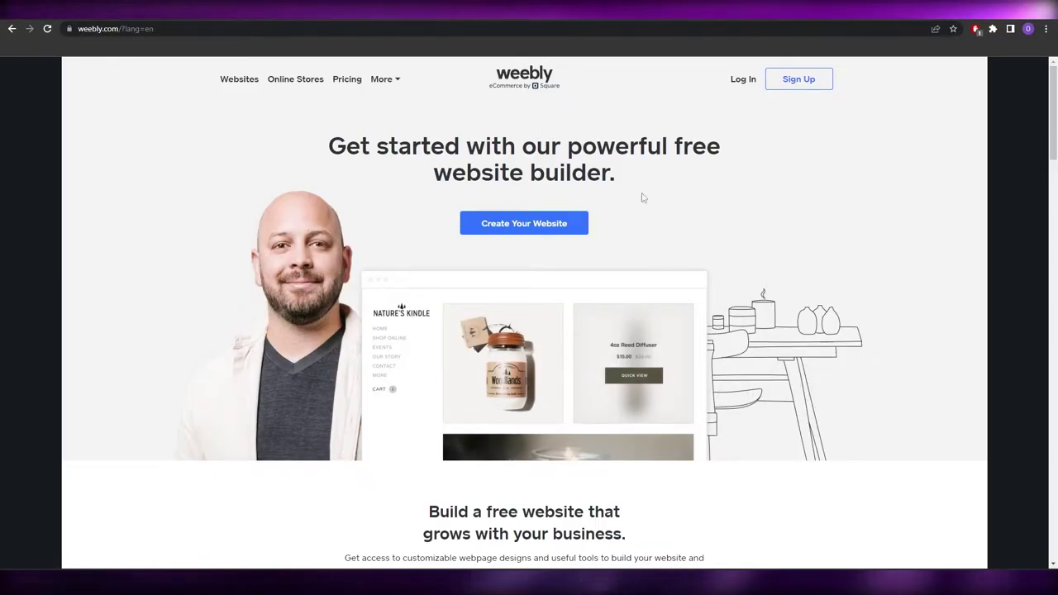
scroll(510, 303, "down", 3)
scroll(511, 303, "up", 3)
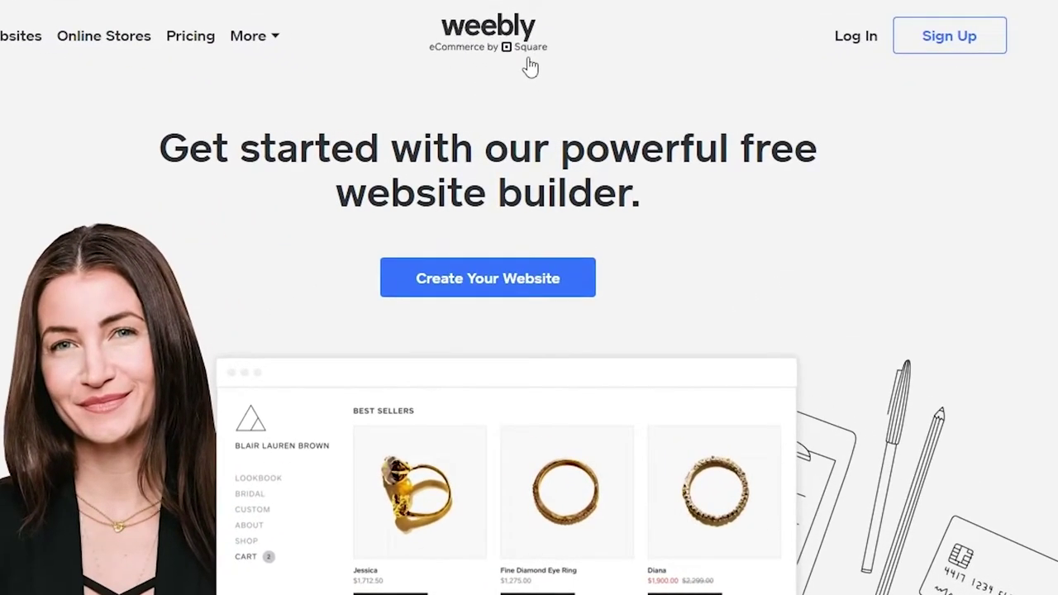
scroll(669, 288, "down", 5)
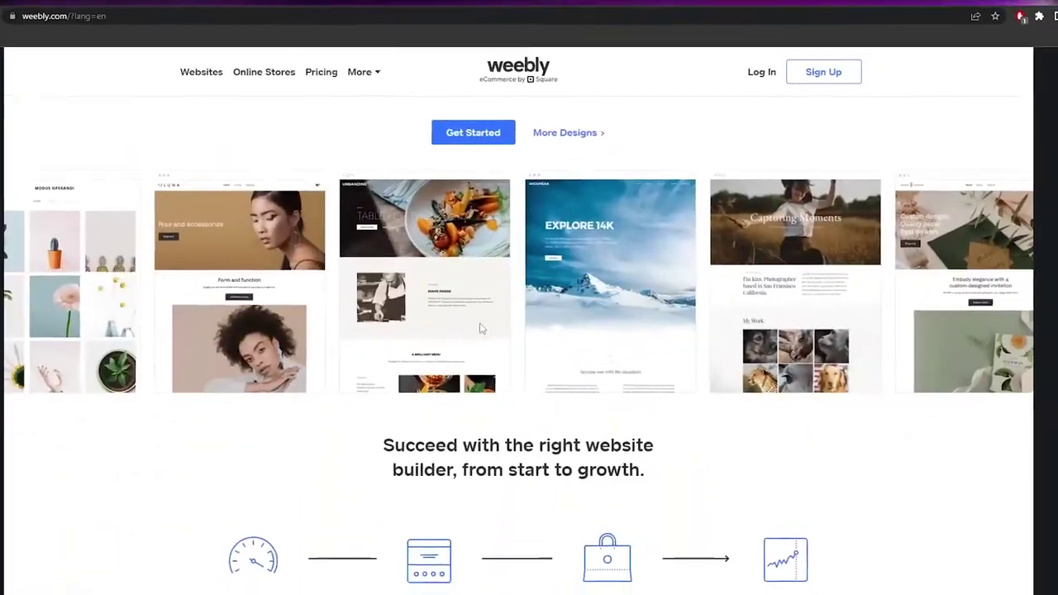
scroll(482, 328, "down", 9)
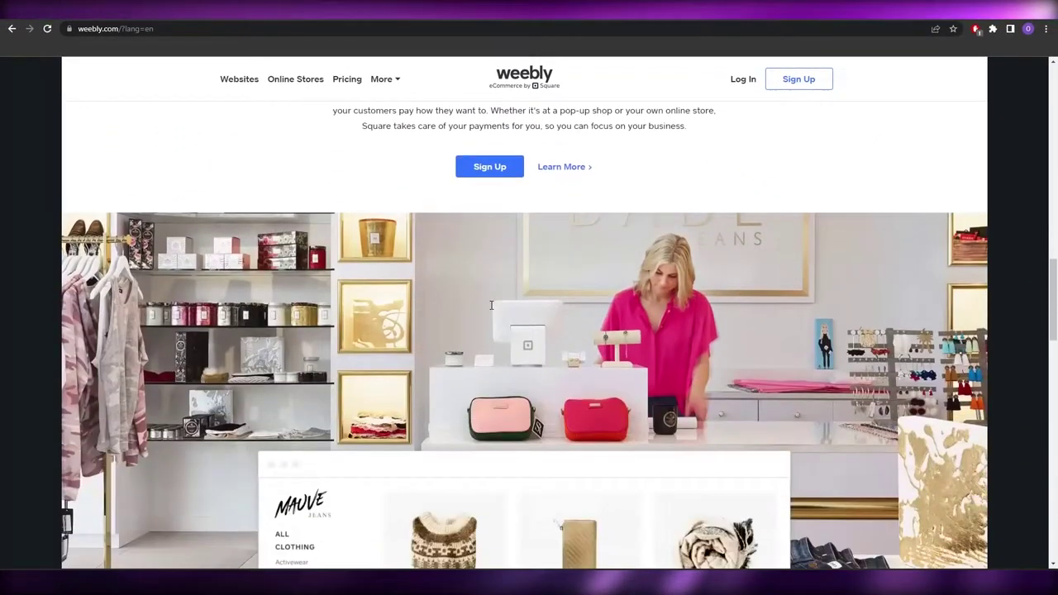
scroll(482, 328, "up", 5)
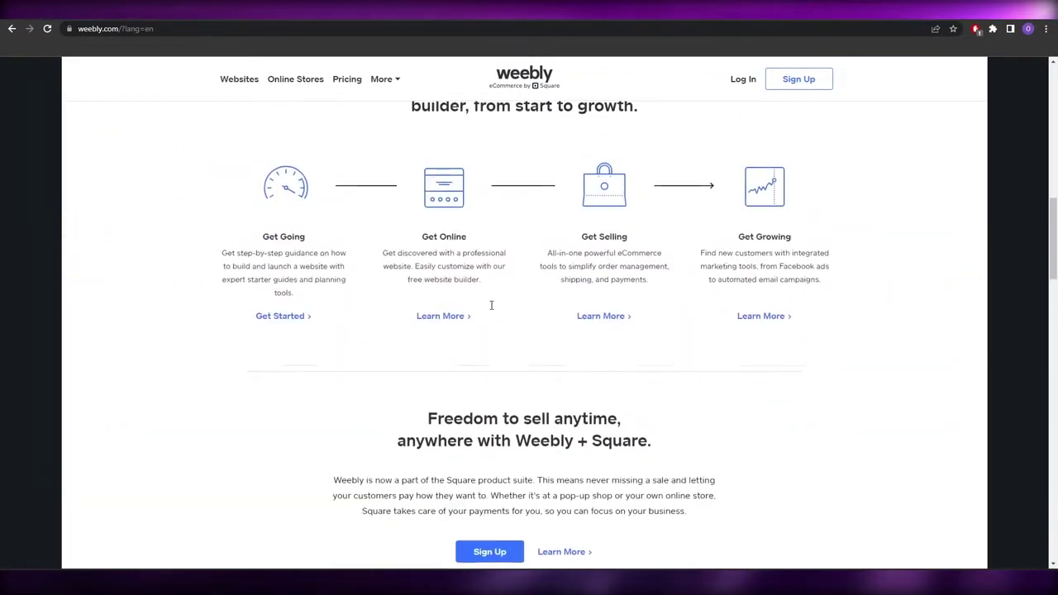
scroll(491, 305, "up", 10)
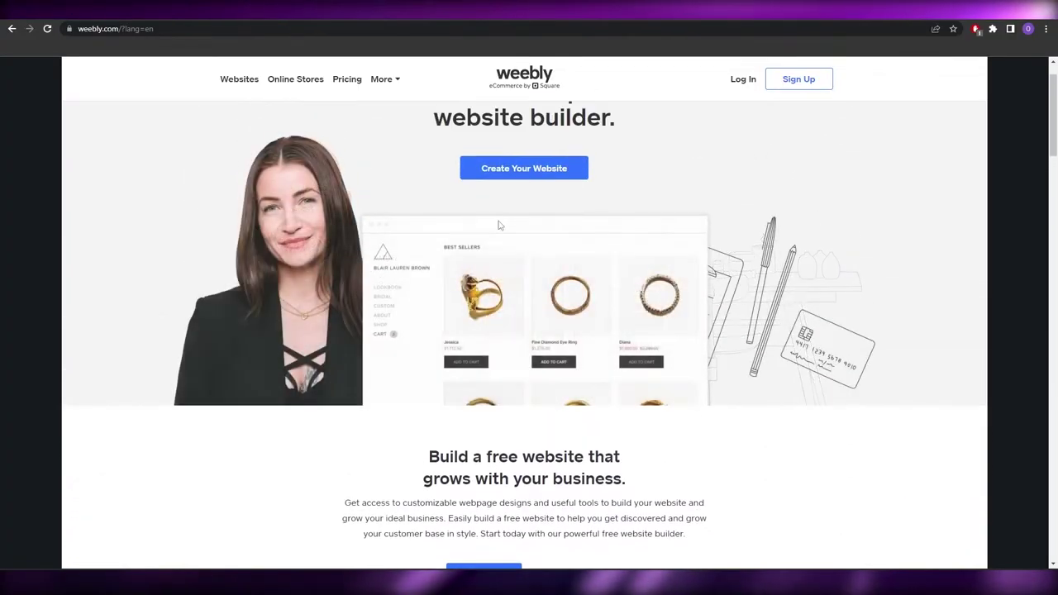
scroll(498, 225, "up", 1)
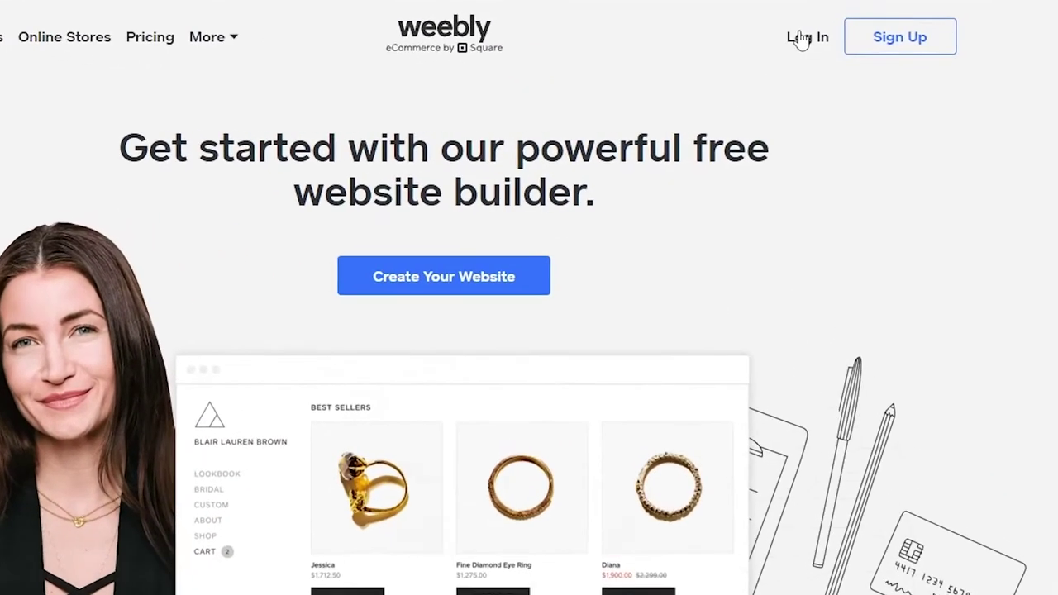
- Sign in to Weebly using the Log in with Square option
left_click(803, 37)
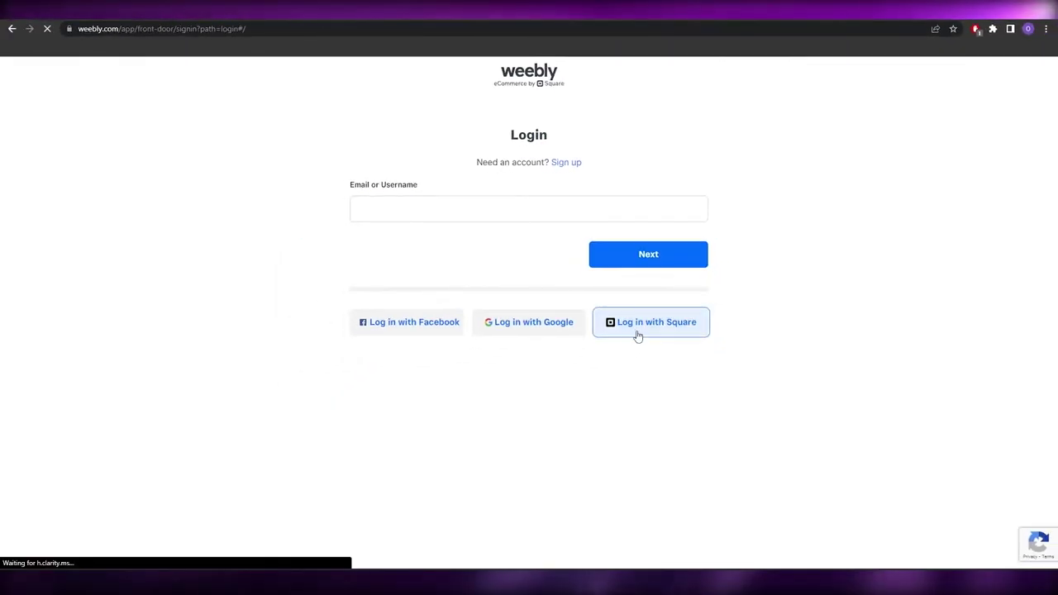
left_click(650, 323)
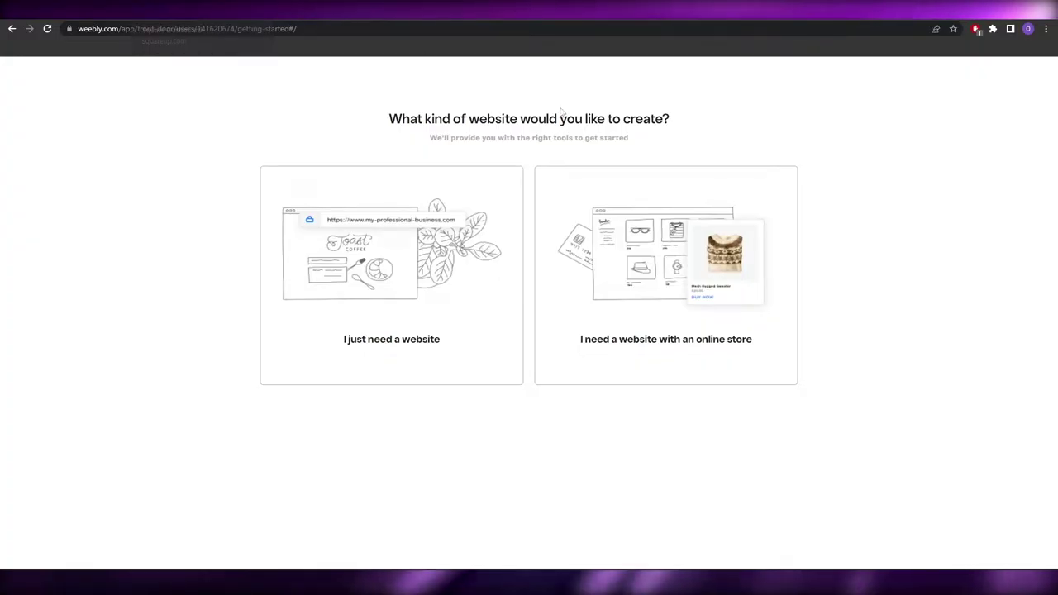
- Create an online-store site named Kosmos, selling nothing yet, with no start date
left_click(702, 276)
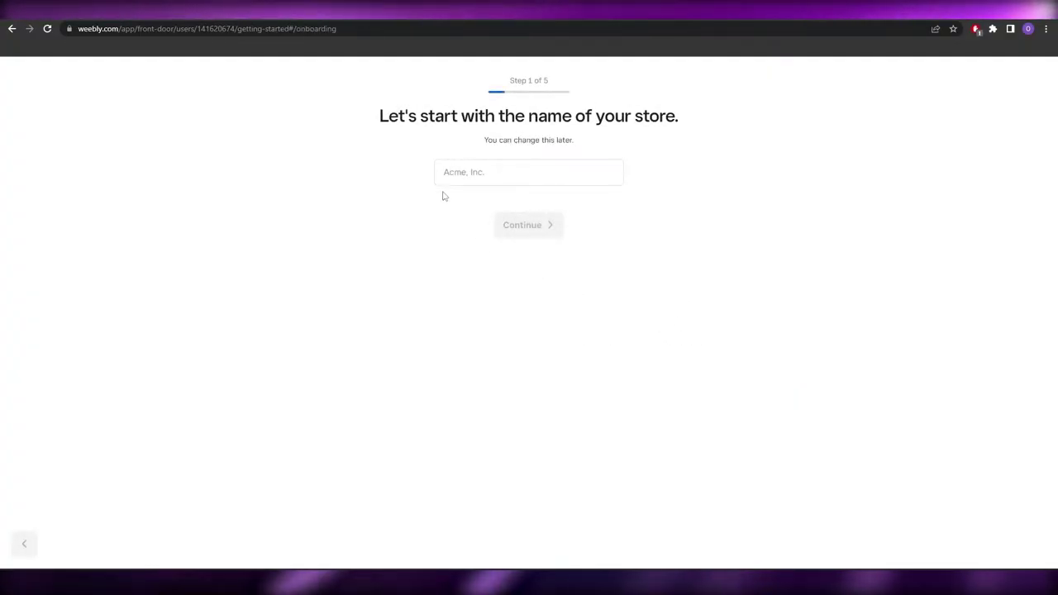
left_click(447, 172)
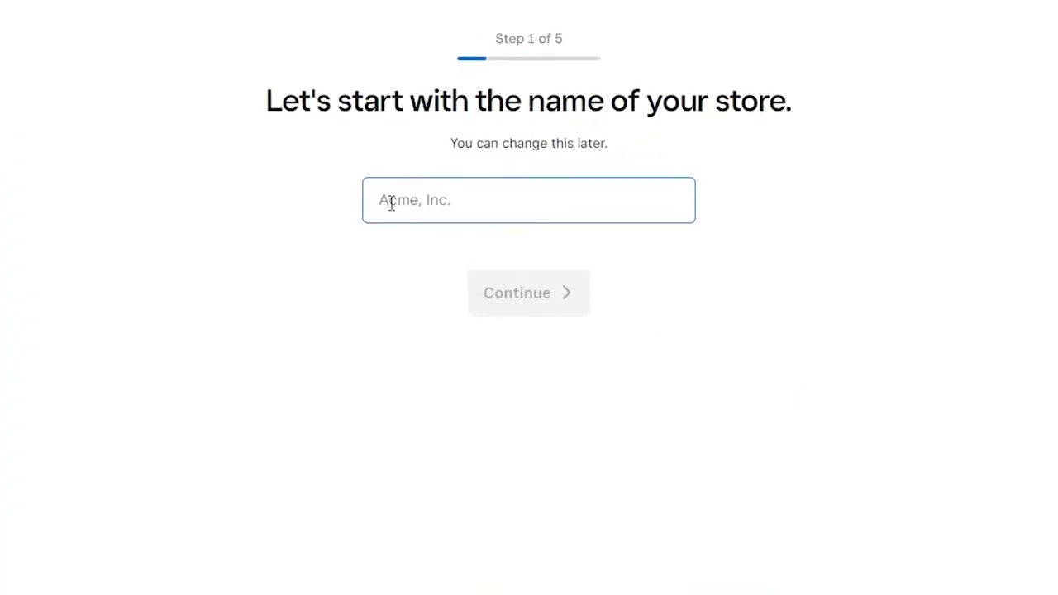
type("Kosmos")
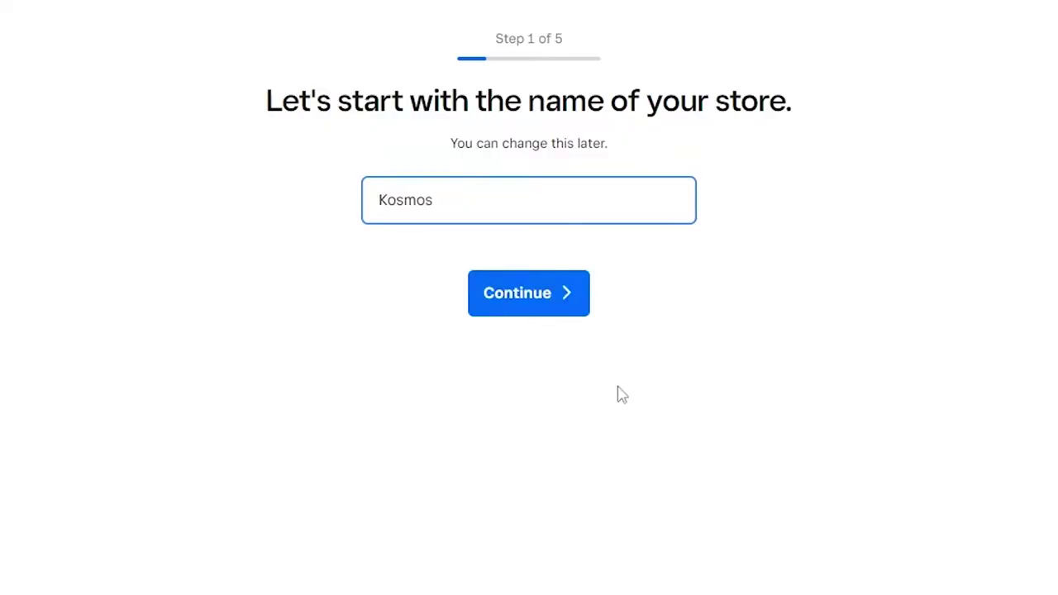
left_click(531, 282)
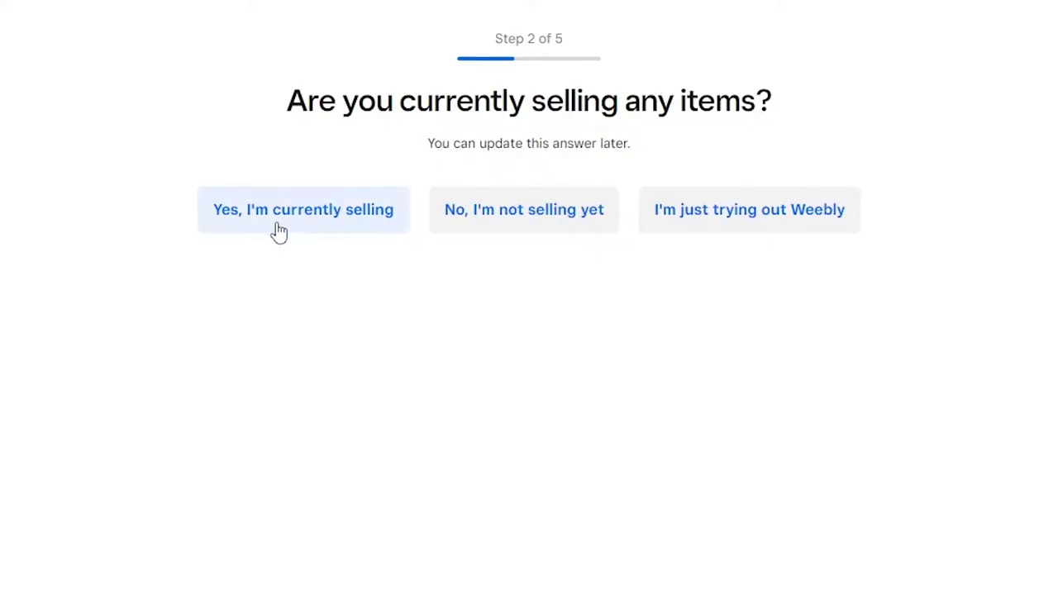
left_click(547, 237)
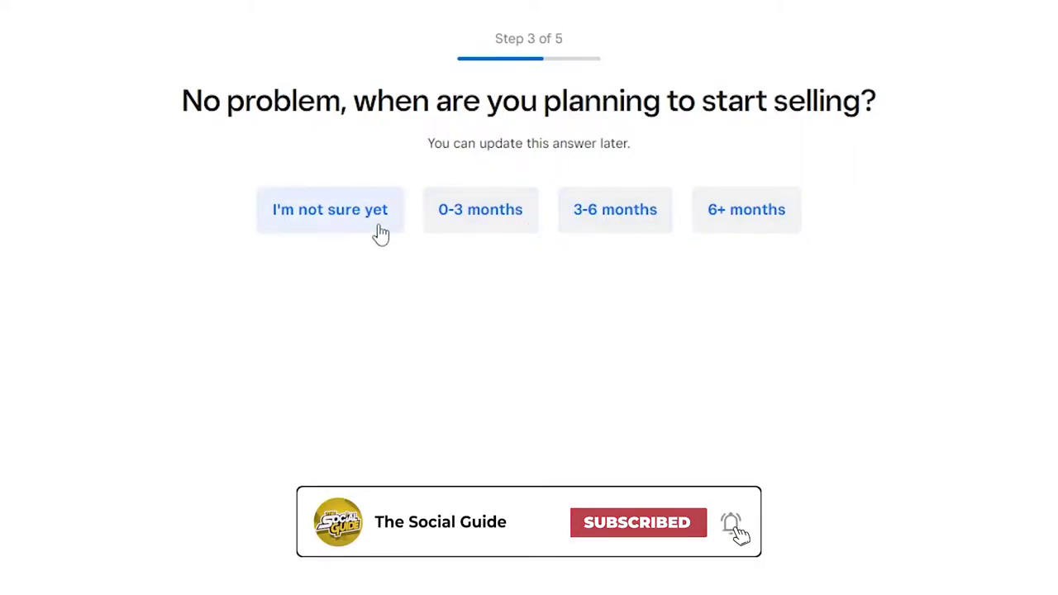
left_click(506, 223)
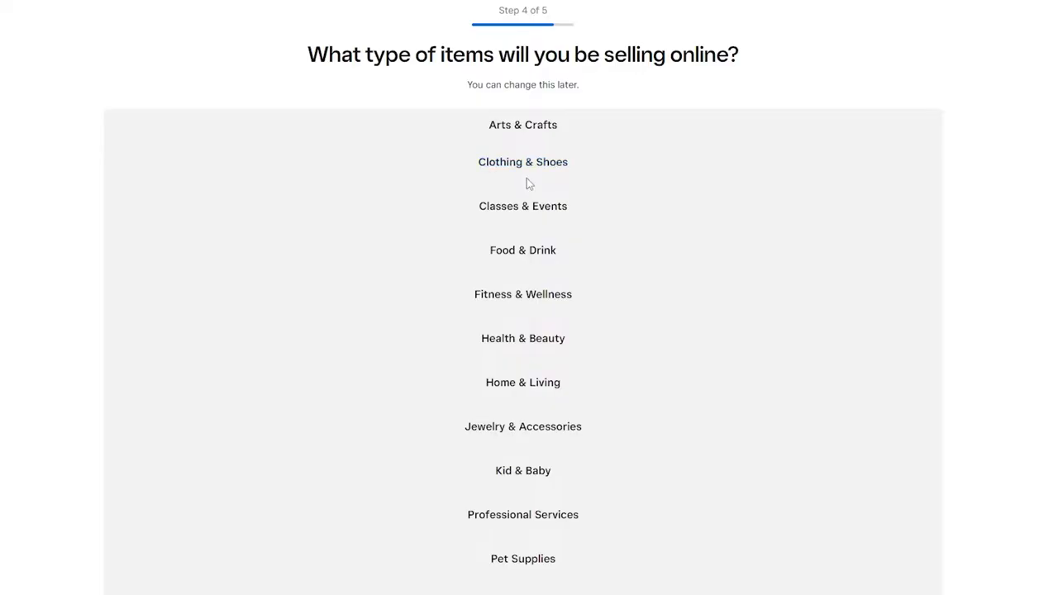
- Choose Clothing & Shoes and Jewelry & Accessories as the store categories
scroll(542, 194, "down", 1)
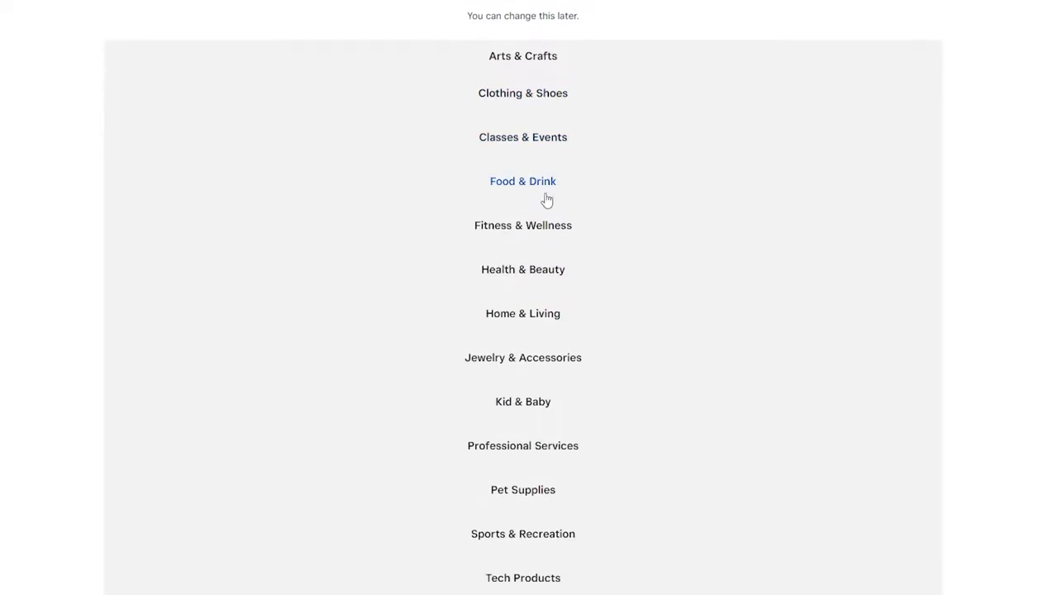
left_click(525, 97)
scroll(757, 248, "down", 2)
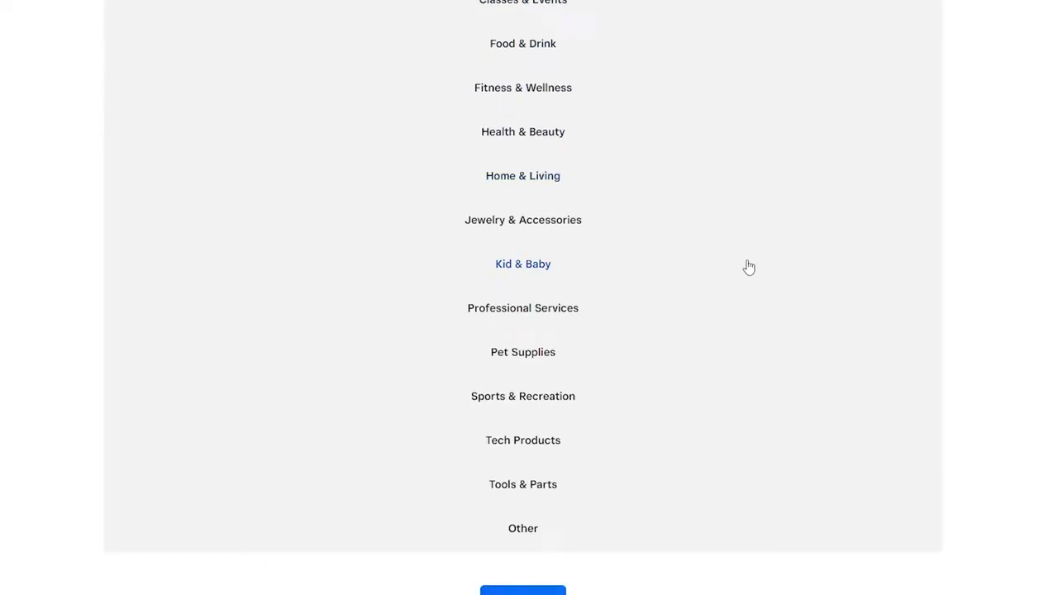
left_click(538, 217)
scroll(558, 239, "up", 3)
scroll(622, 401, "down", 2)
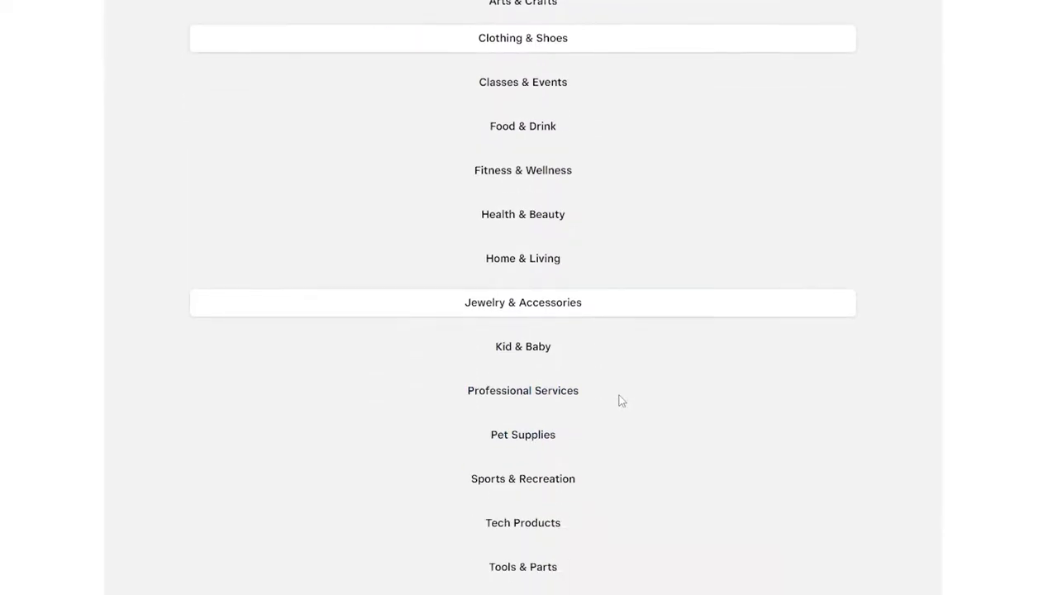
scroll(622, 401, "down", 2)
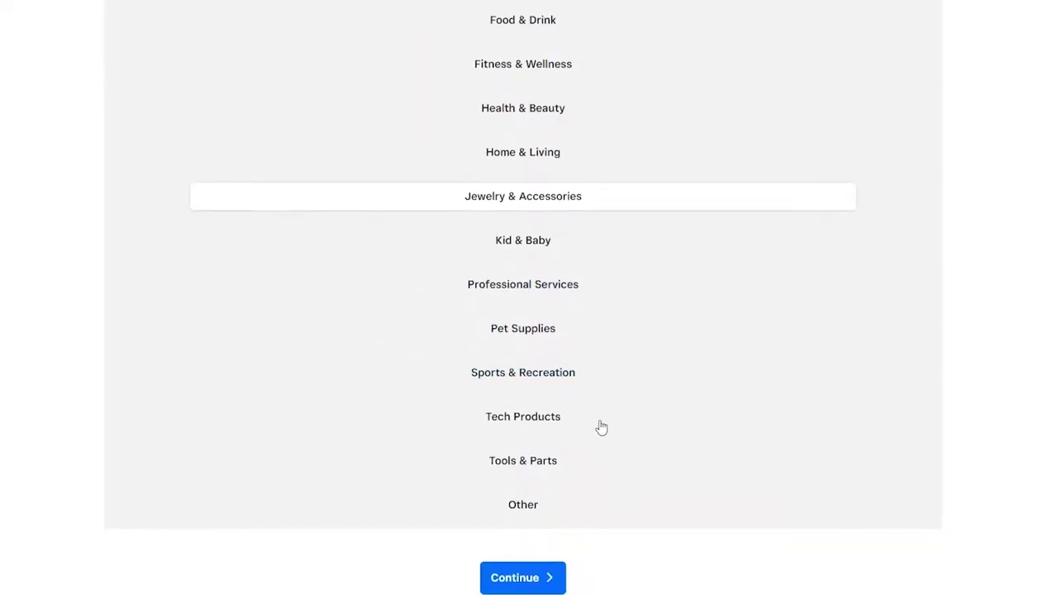
left_click(523, 578)
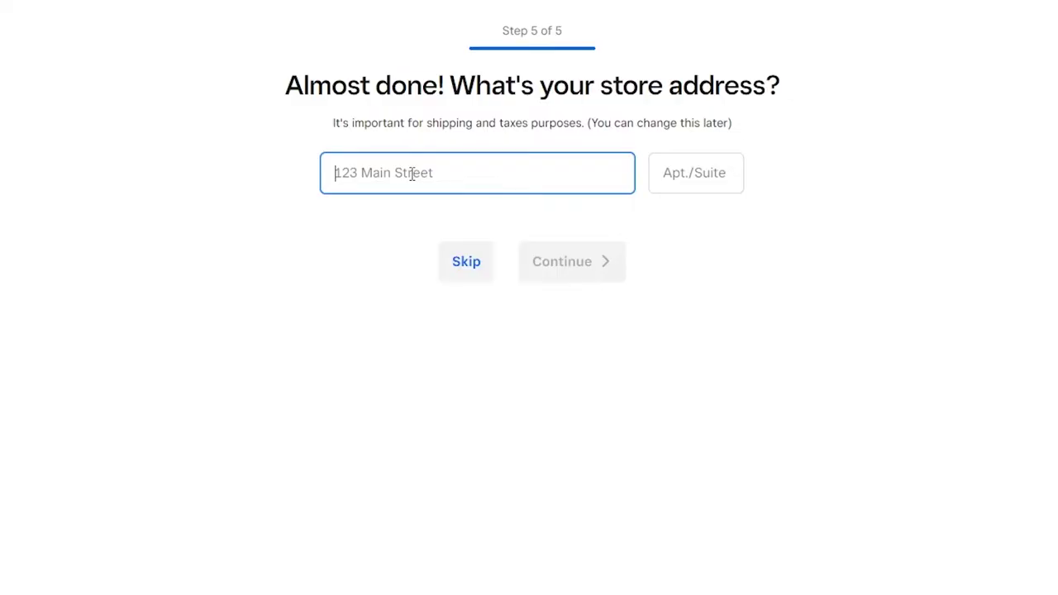
- Enter the store address 'street ni 1' from the suggestions and finish onboarding
type("street ni 1")
left_click(459, 215)
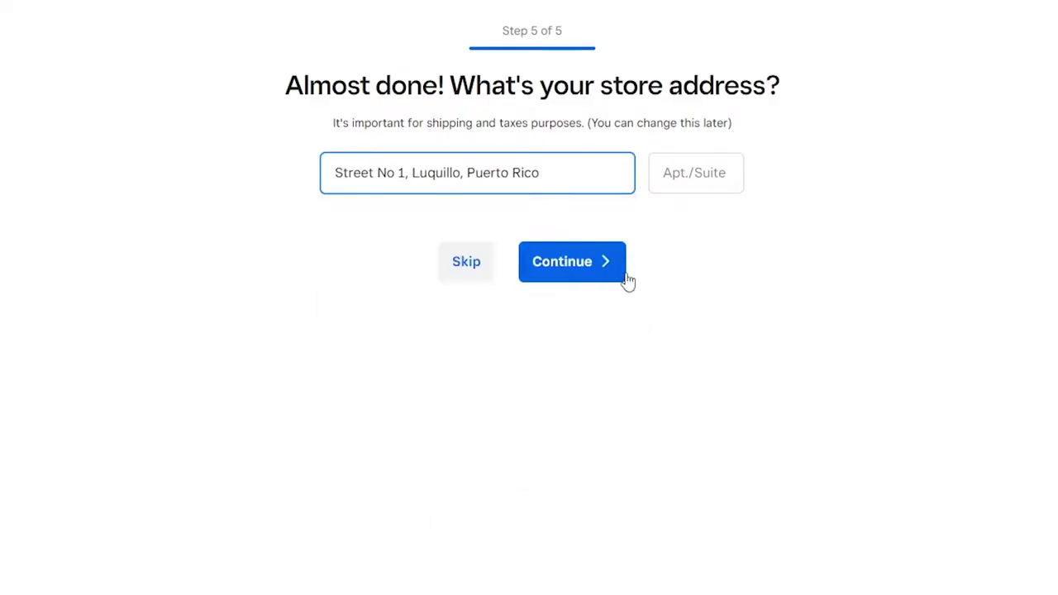
left_click(609, 263)
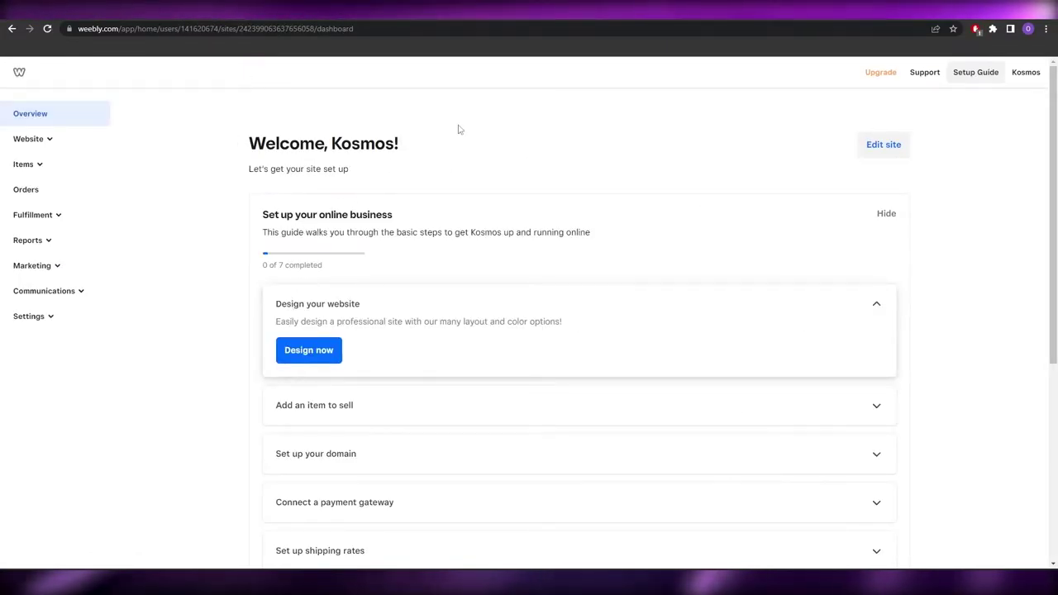
- Scroll the Kosmos dashboard, then open the site through Website > Edit Site
scroll(464, 270, "down", 3)
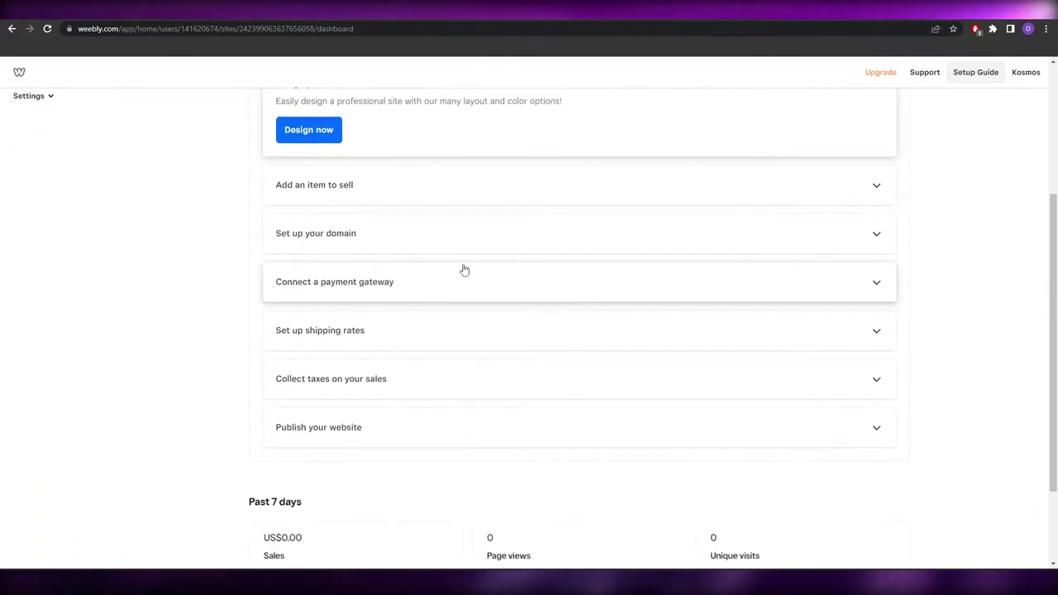
scroll(462, 269, "down", 2)
scroll(461, 269, "up", 5)
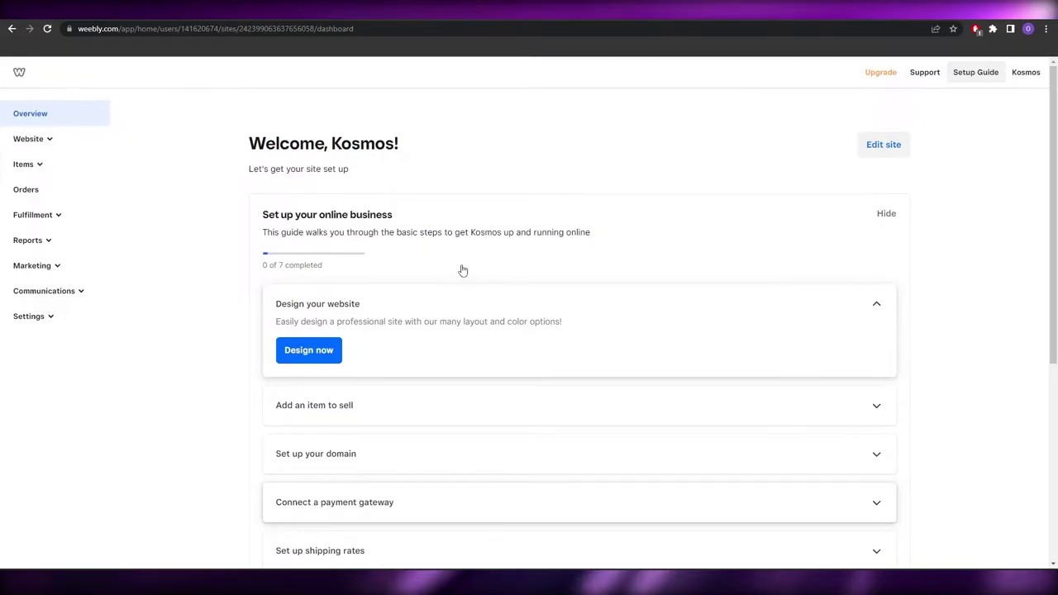
scroll(463, 270, "down", 4)
scroll(463, 270, "up", 3)
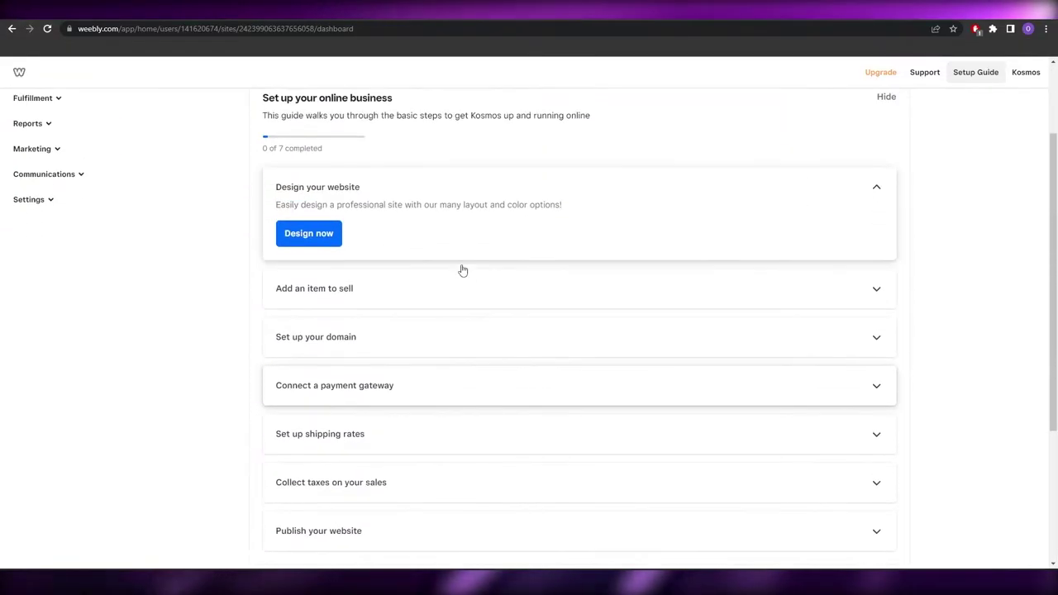
scroll(413, 265, "up", 1)
scroll(293, 161, "down", 2)
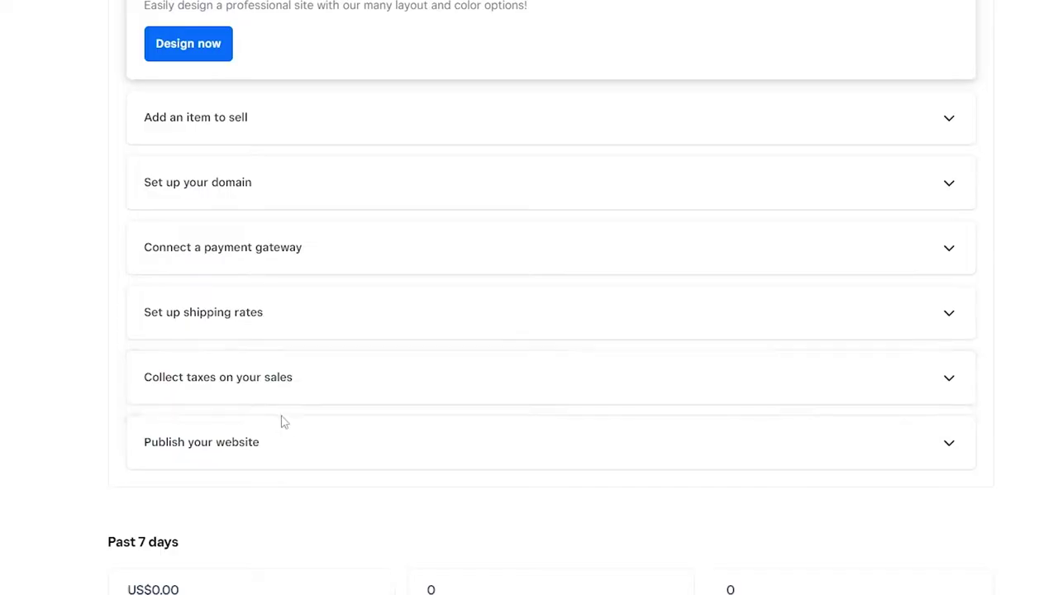
scroll(269, 478, "up", 4)
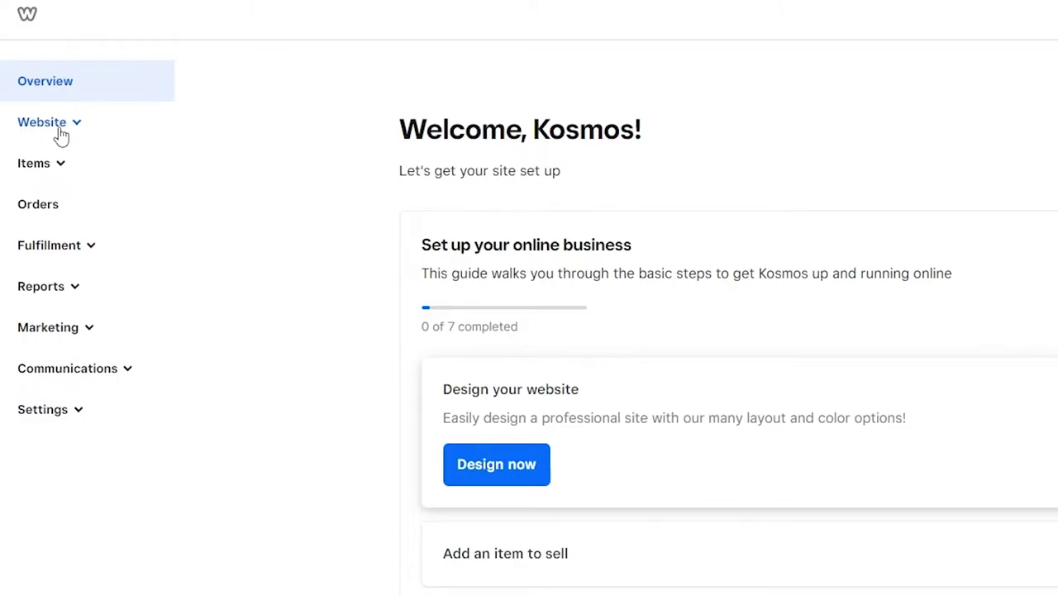
left_click(61, 136)
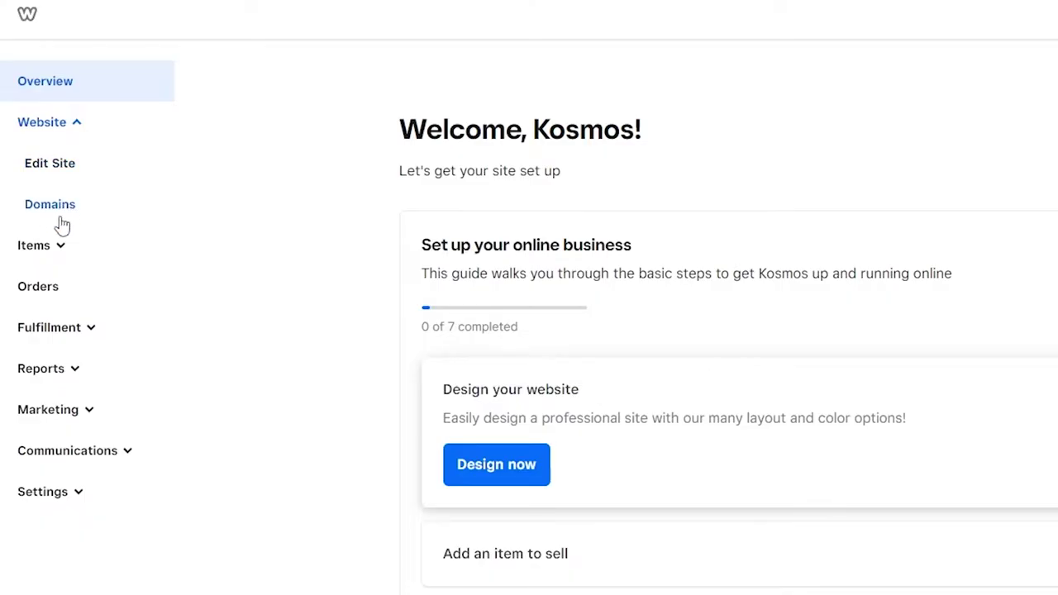
left_click(58, 166)
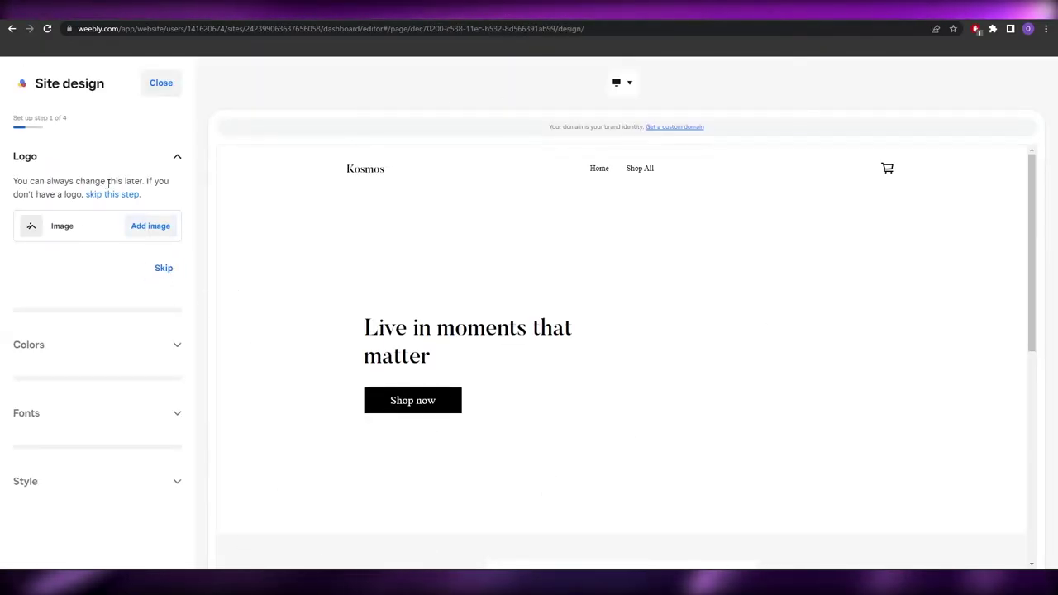
- Skip adding a logo in the site design setup
scroll(605, 175, "down", 10)
scroll(607, 176, "up", 10)
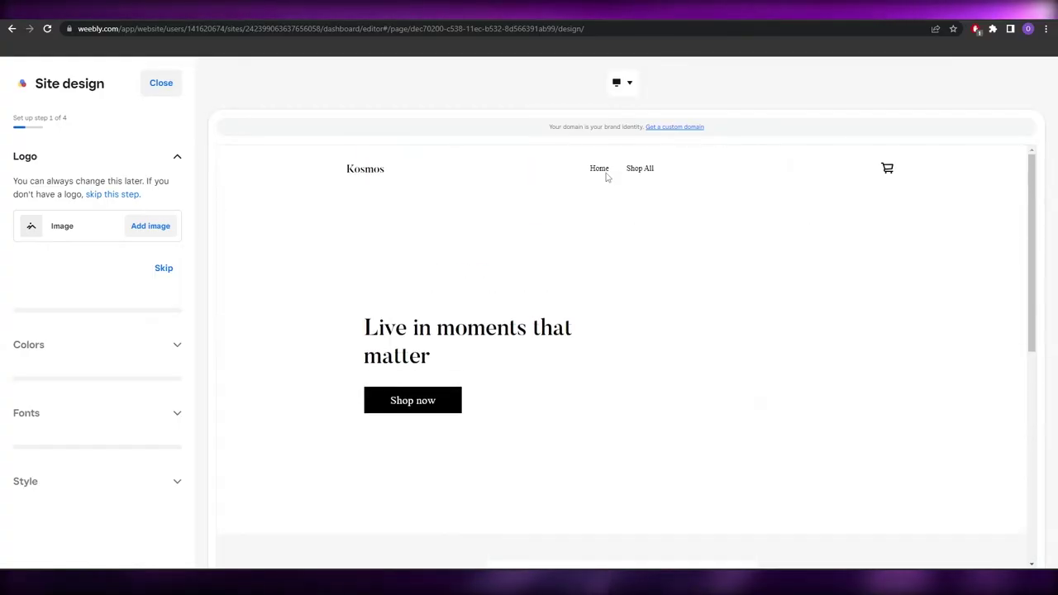
scroll(607, 177, "down", 10)
scroll(607, 177, "up", 10)
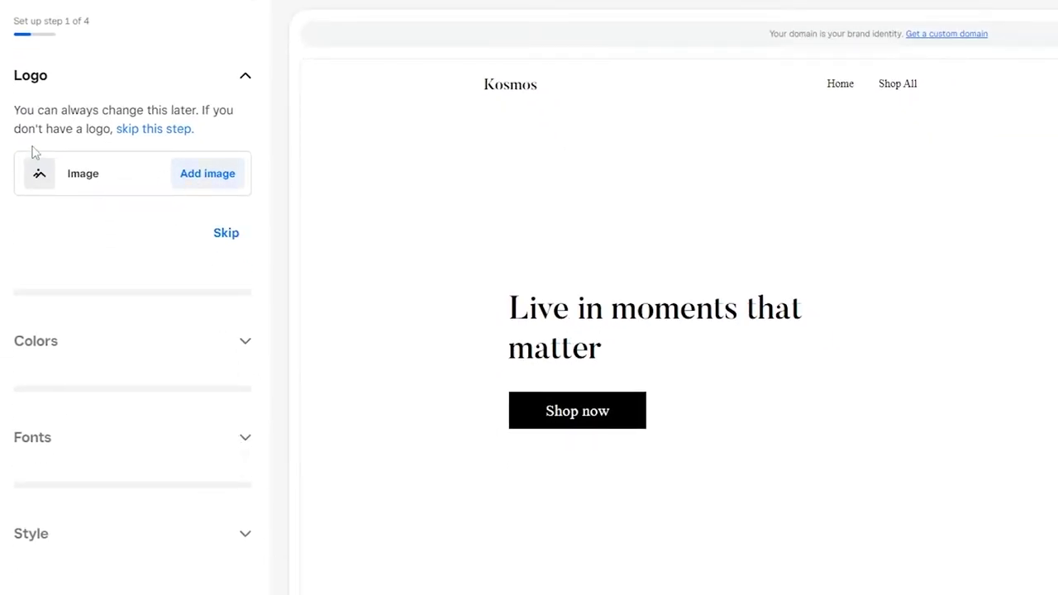
left_click(246, 80)
left_click(246, 80)
left_click(217, 232)
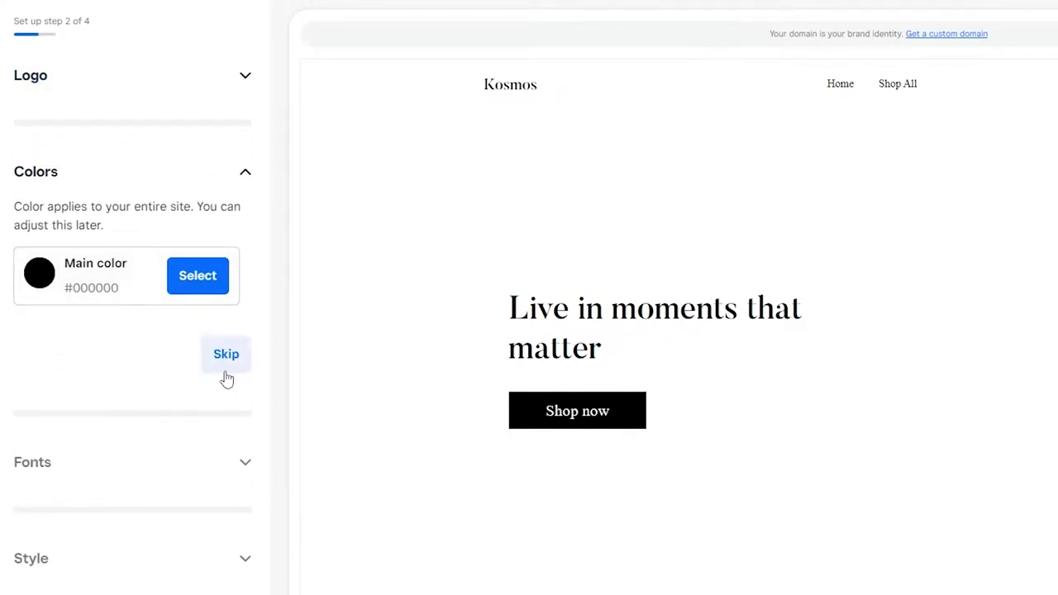
- Set the main colour to navy #131d4c after trying red, indigo and blue
scroll(830, 240, "down", 4)
left_click(200, 288)
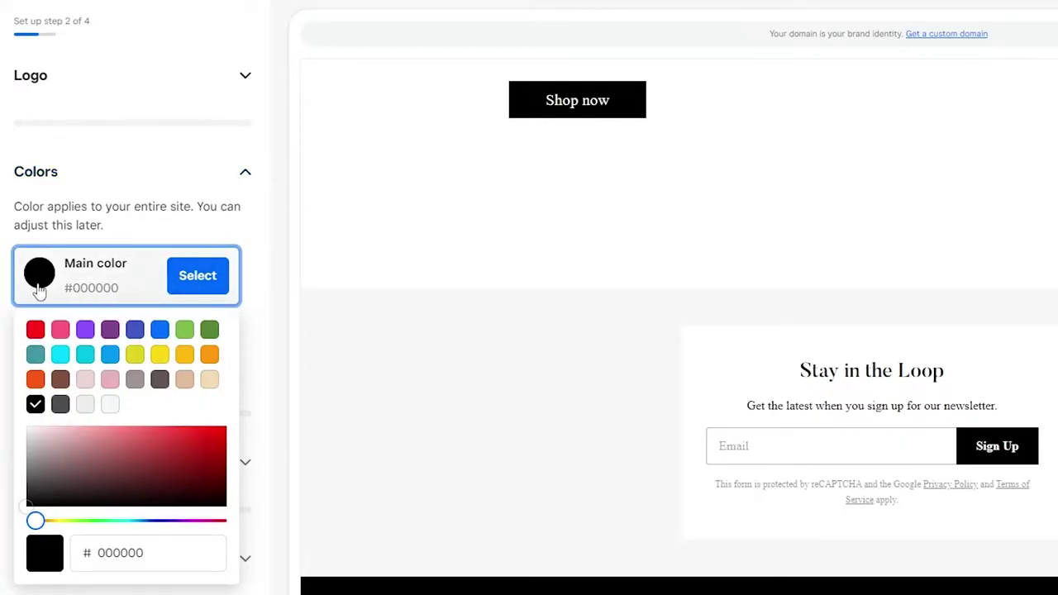
mouse_move(73, 460)
left_mouse_down()
mouse_move(194, 465)
mouse_move(210, 425)
mouse_move(224, 427)
mouse_move(236, 476)
mouse_move(255, 464)
left_mouse_up()
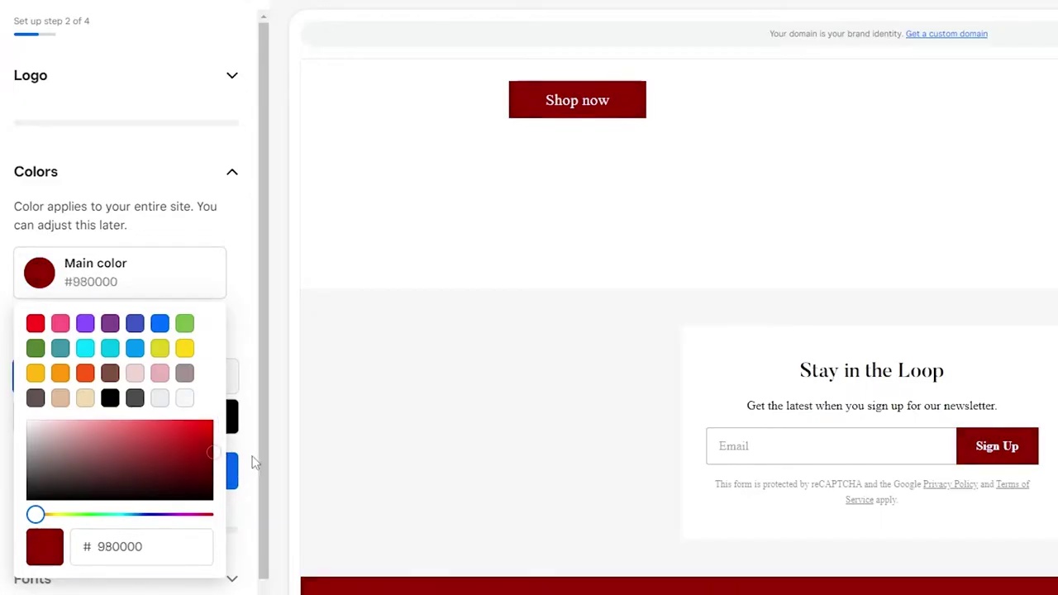
scroll(640, 372, "down", 3)
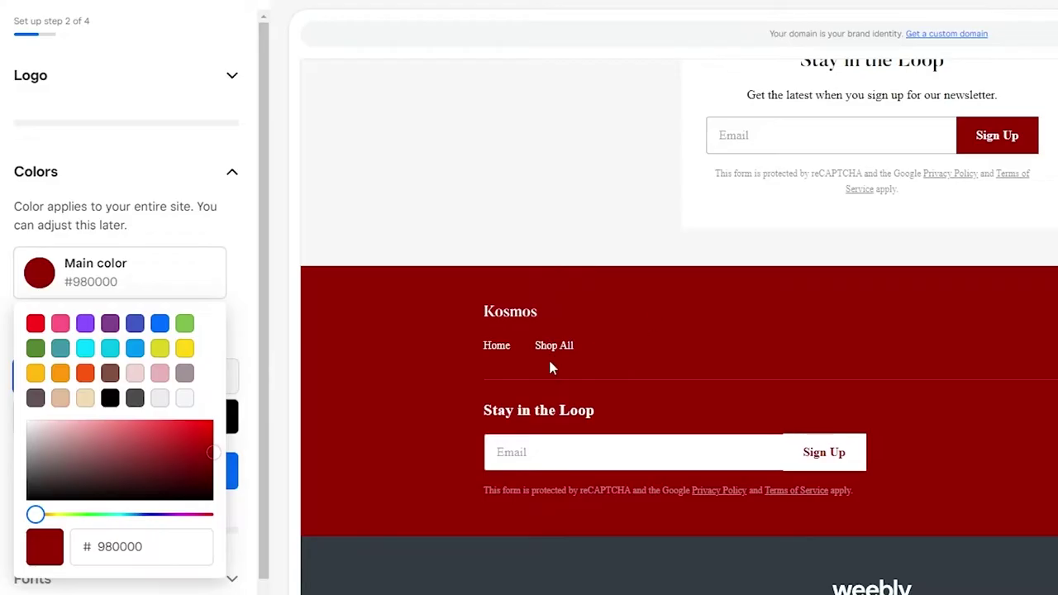
left_click(136, 324)
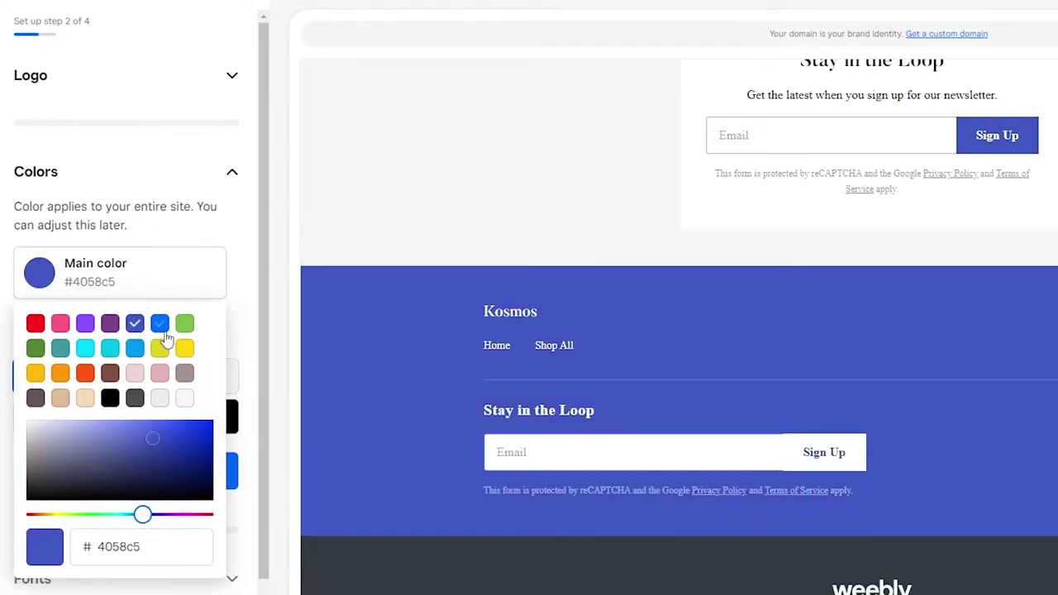
left_click(160, 326)
left_click(135, 325)
left_click_drag(140, 442, 167, 476)
left_click(239, 278)
- Preview the black and dark navy site styles, then choose the light style
scroll(197, 367, "down", 1)
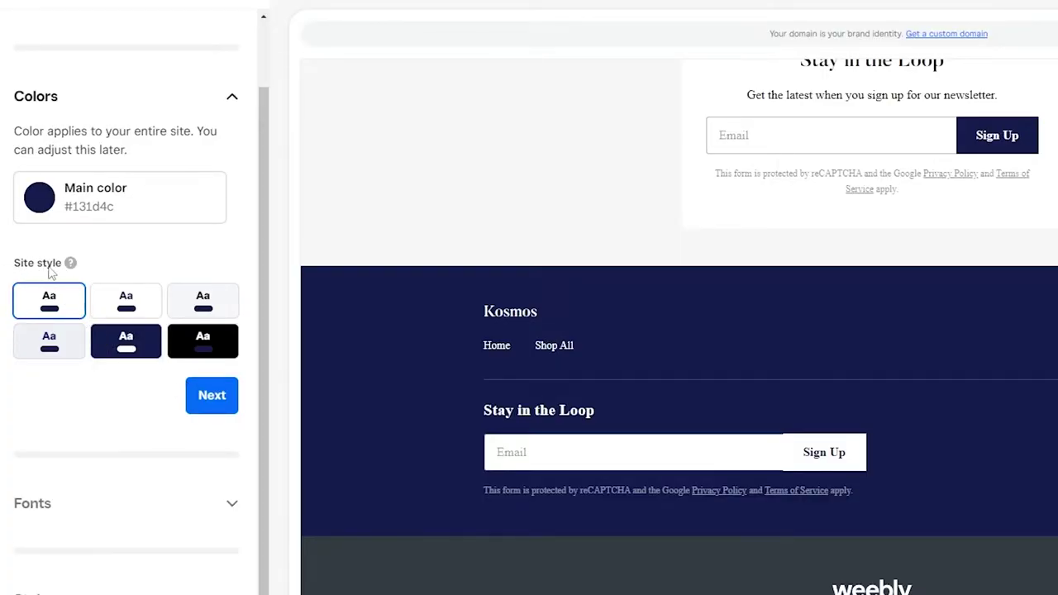
left_click(124, 309)
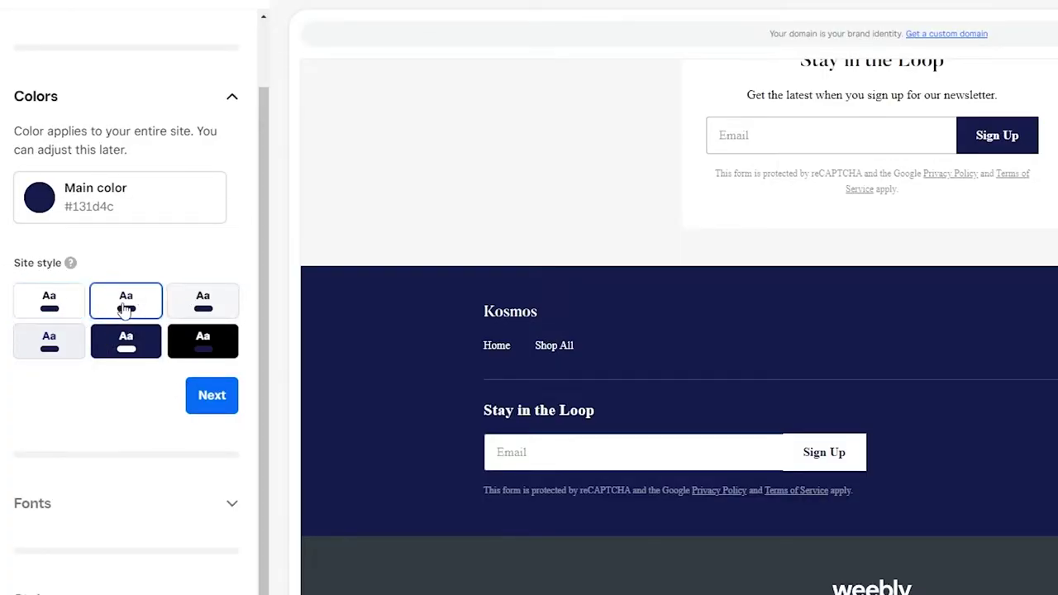
scroll(832, 182, "up", 5)
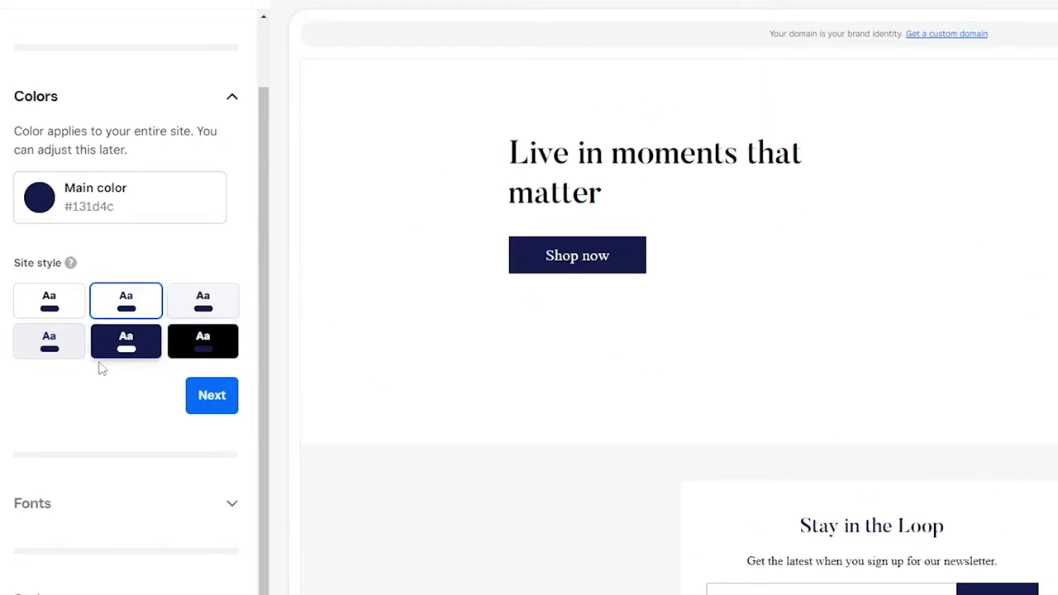
left_click(217, 349)
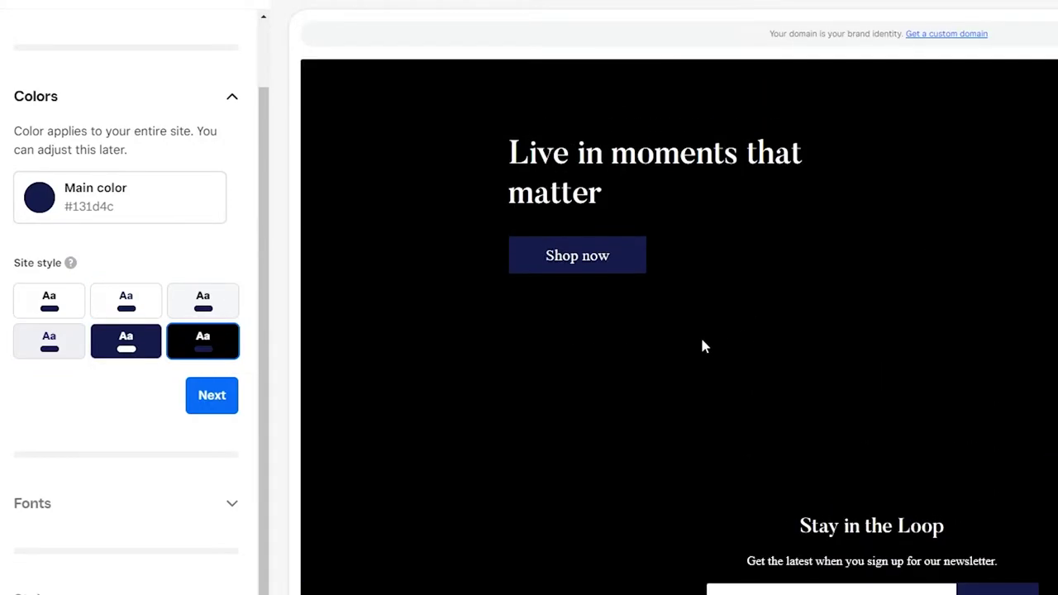
scroll(648, 274, "down", 2)
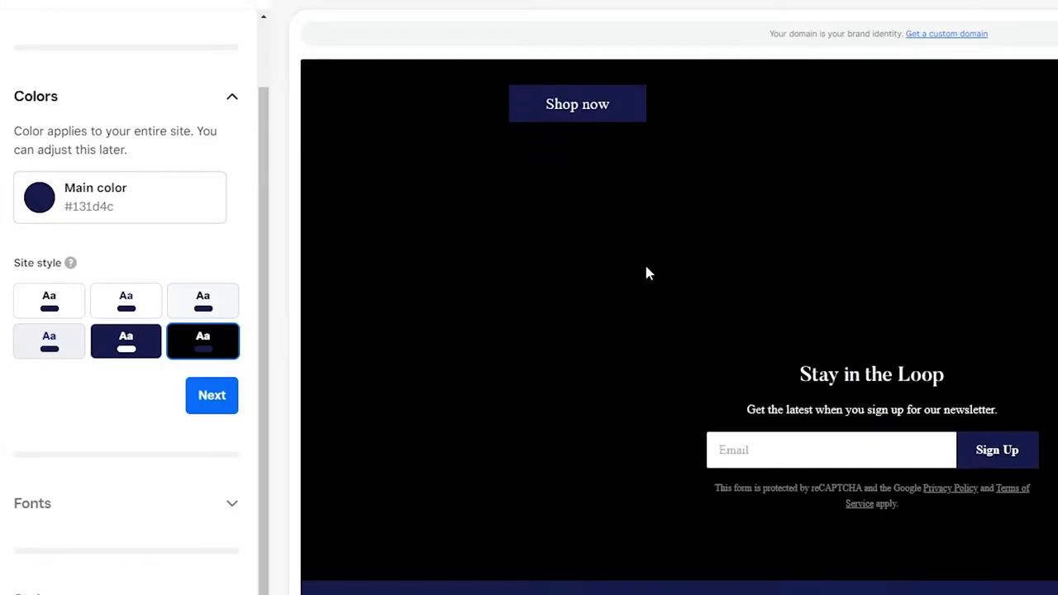
left_click(142, 358)
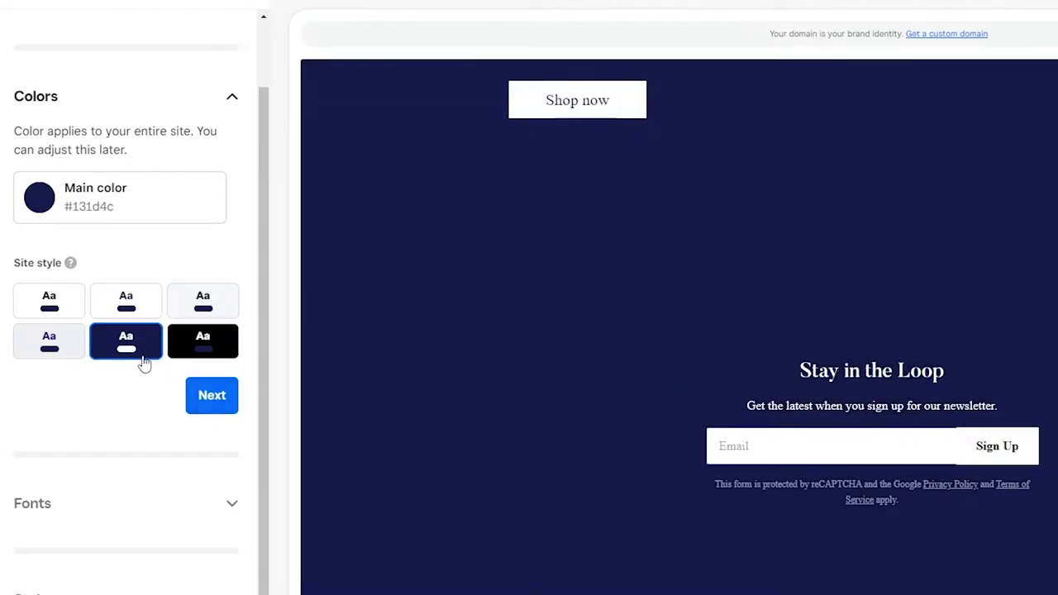
scroll(711, 409, "down", 4)
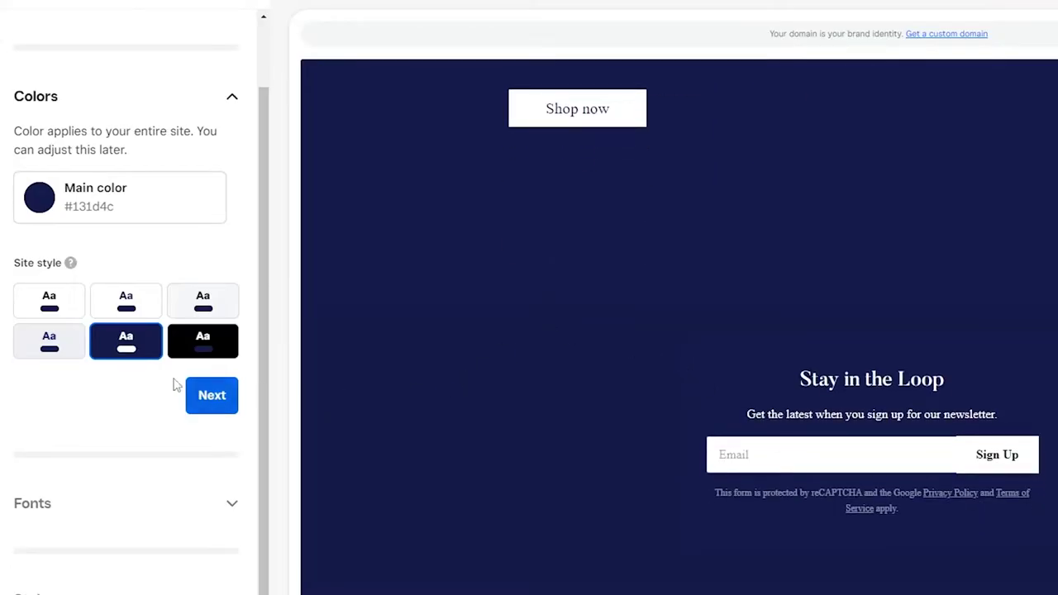
scroll(1017, 277, "down", 4)
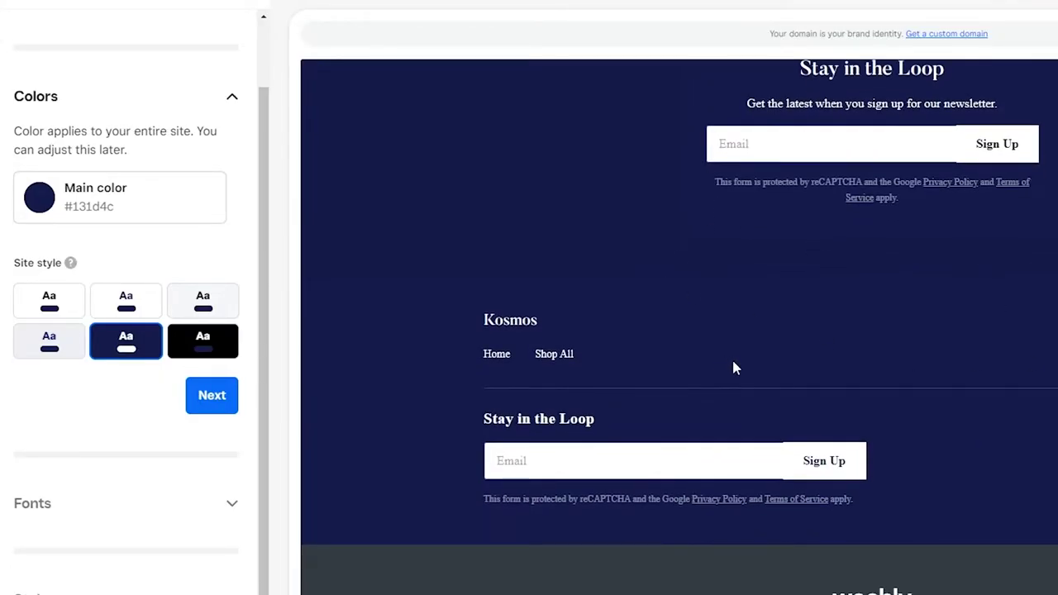
left_click(43, 354)
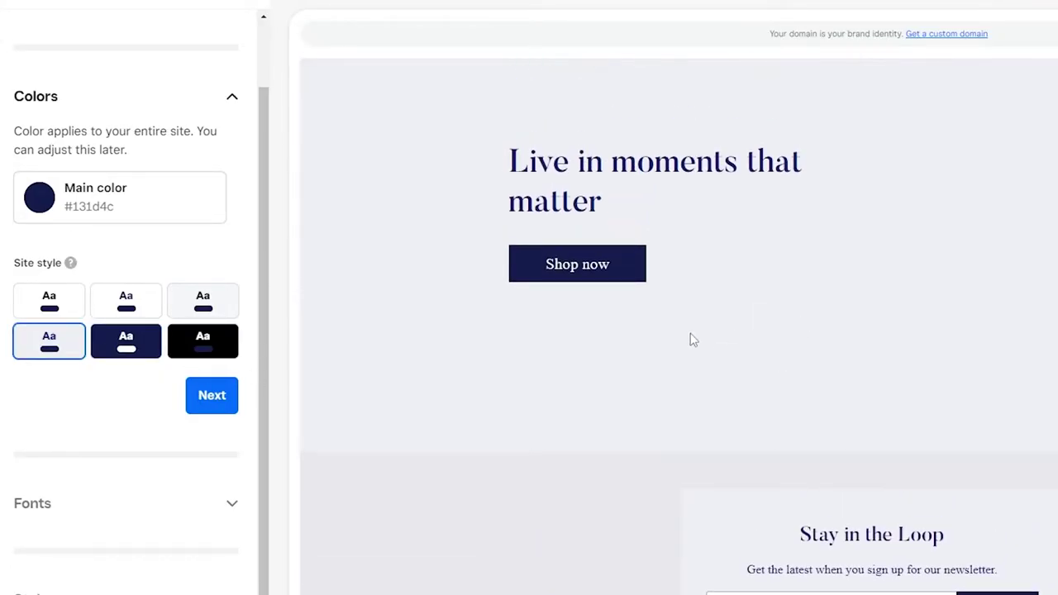
scroll(579, 388, "down", 4)
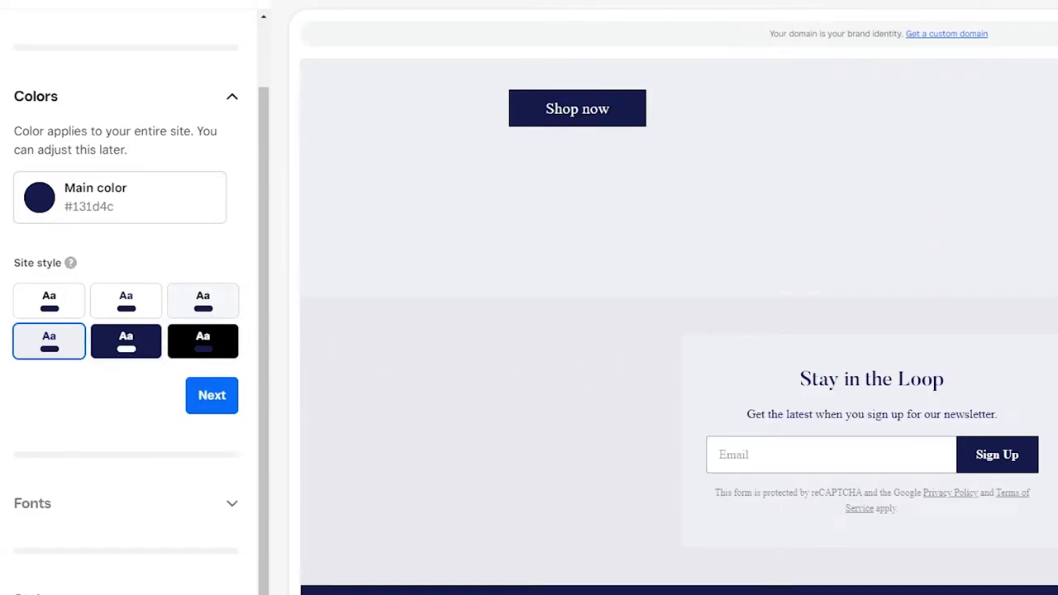
scroll(920, 356, "down", 4)
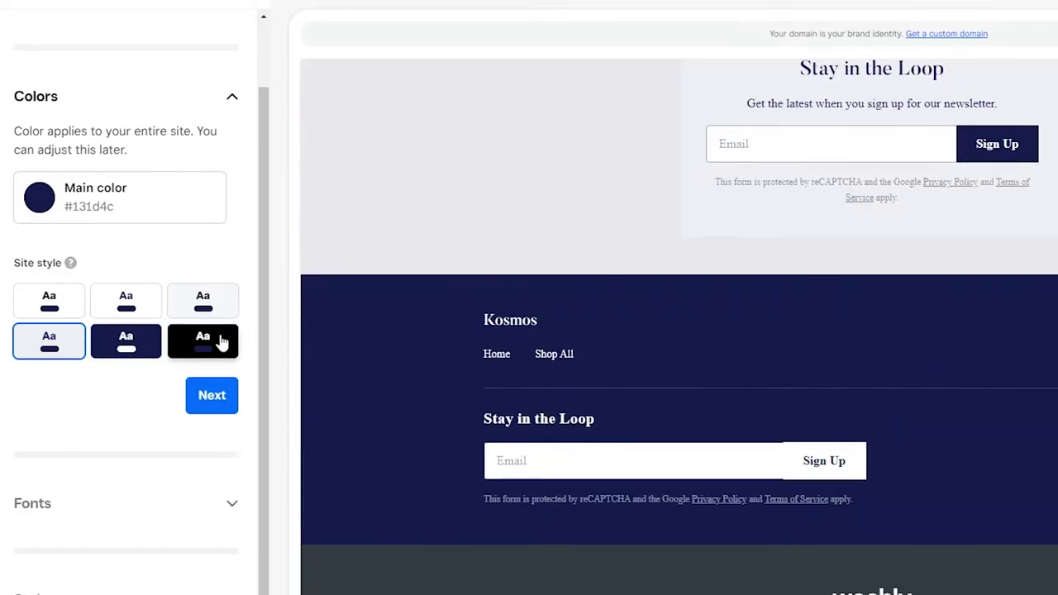
scroll(503, 239, "up", 5)
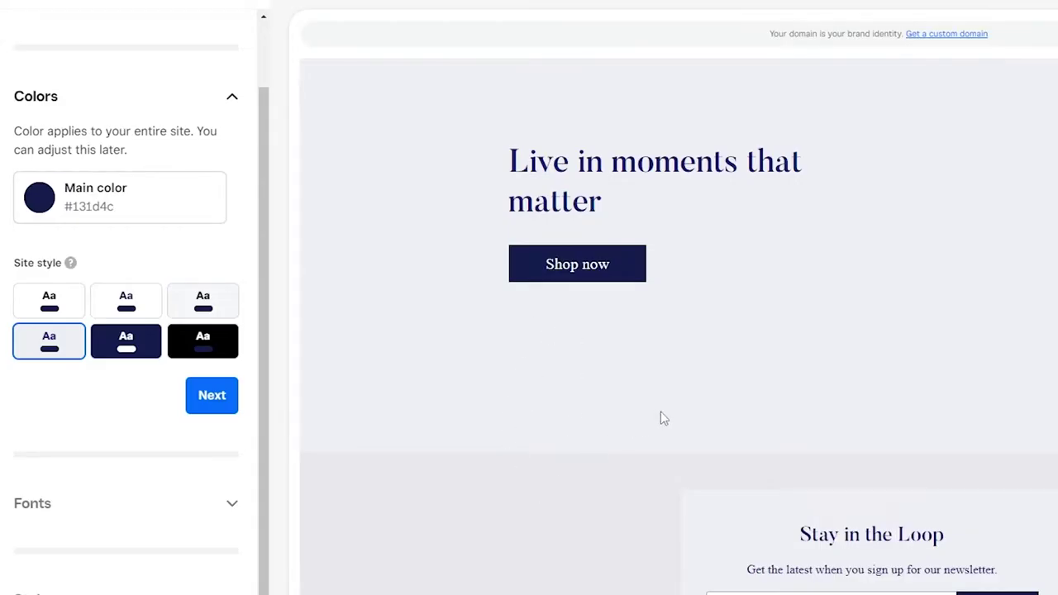
scroll(666, 439, "down", 1)
scroll(794, 279, "up", 3)
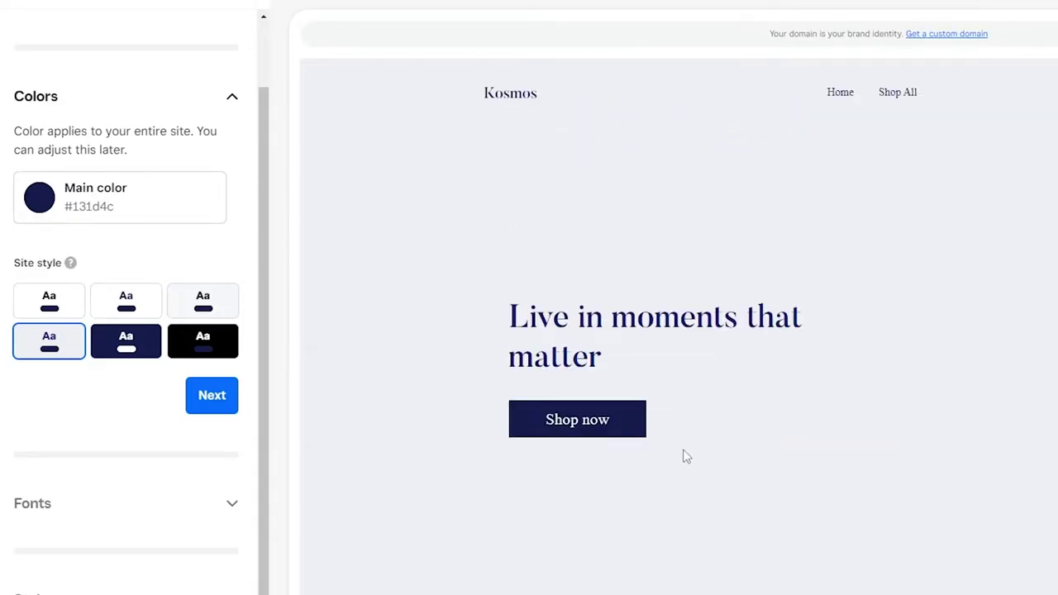
scroll(692, 373, "down", 8)
- In Fonts, try the Bookmania / Work Sans and Roboto pairings
left_click(210, 395)
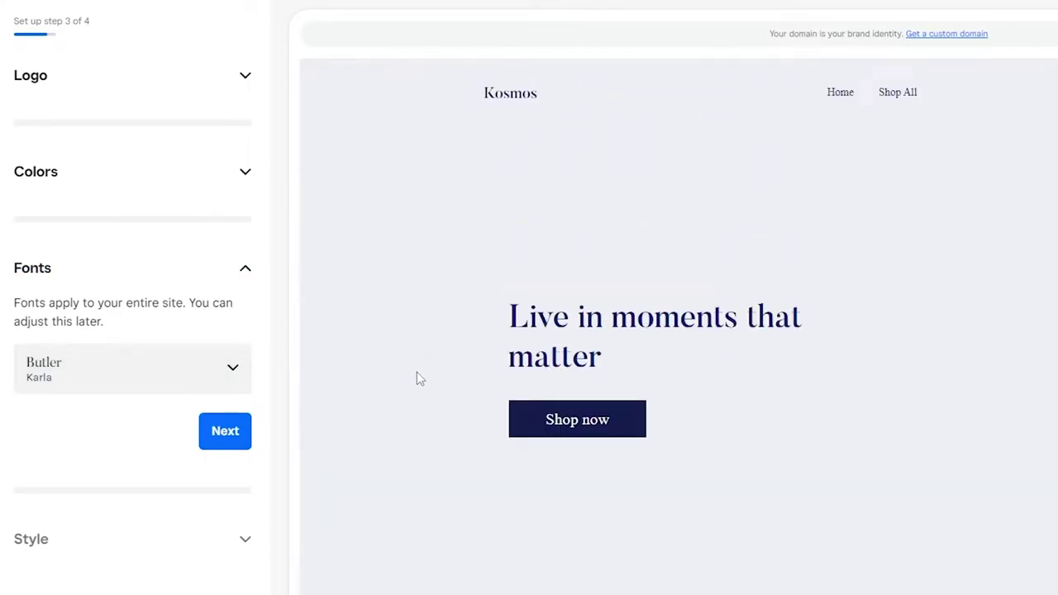
left_click(239, 374)
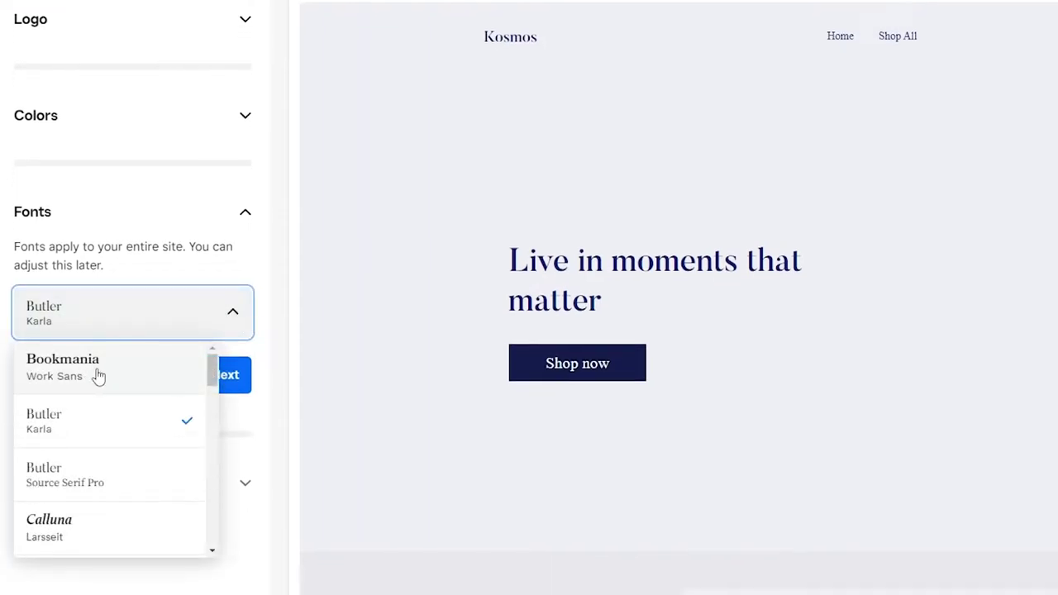
left_click(98, 368)
left_click(211, 319)
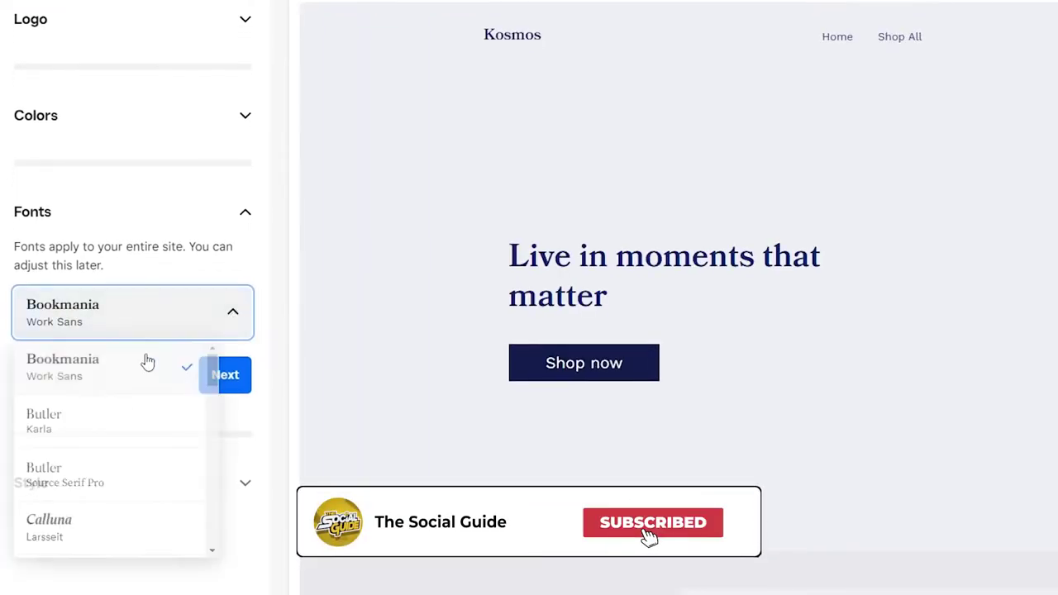
scroll(133, 380, "down", 5)
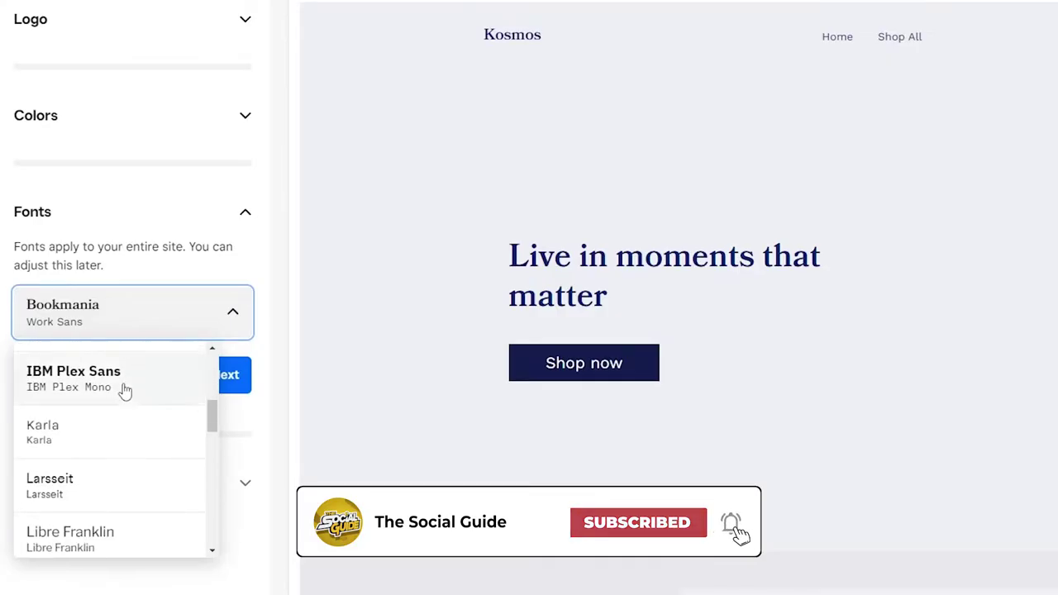
scroll(124, 389, "down", 5)
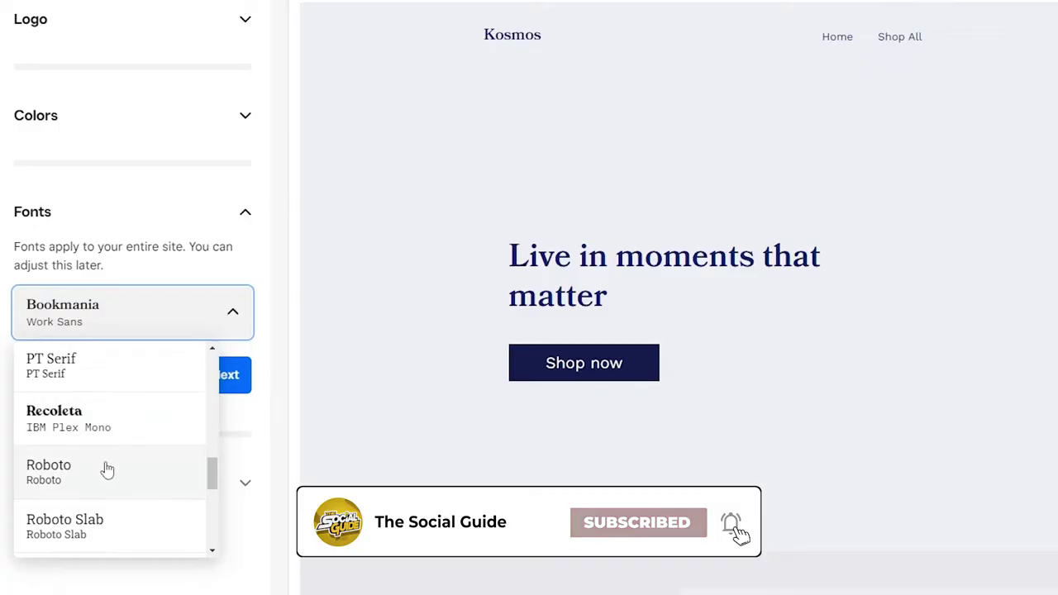
left_click(105, 469)
scroll(583, 284, "down", 3)
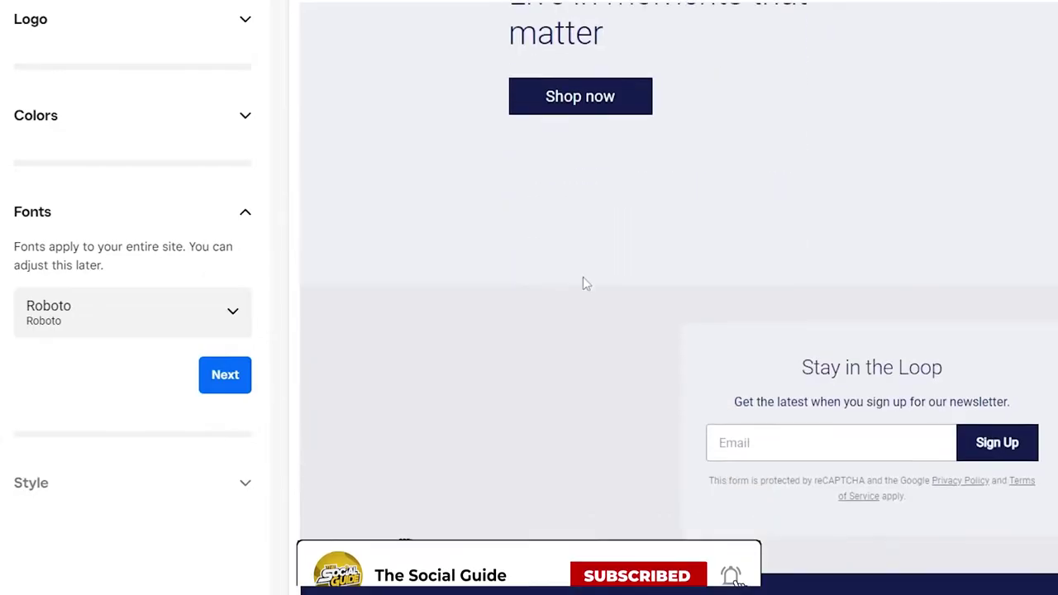
scroll(612, 306, "up", 3)
- Try Recoleta / IBM Plex Mono and Calluna / Larsseit, then settle on IBM Plex Sans / IBM Plex Mono
left_click(224, 326)
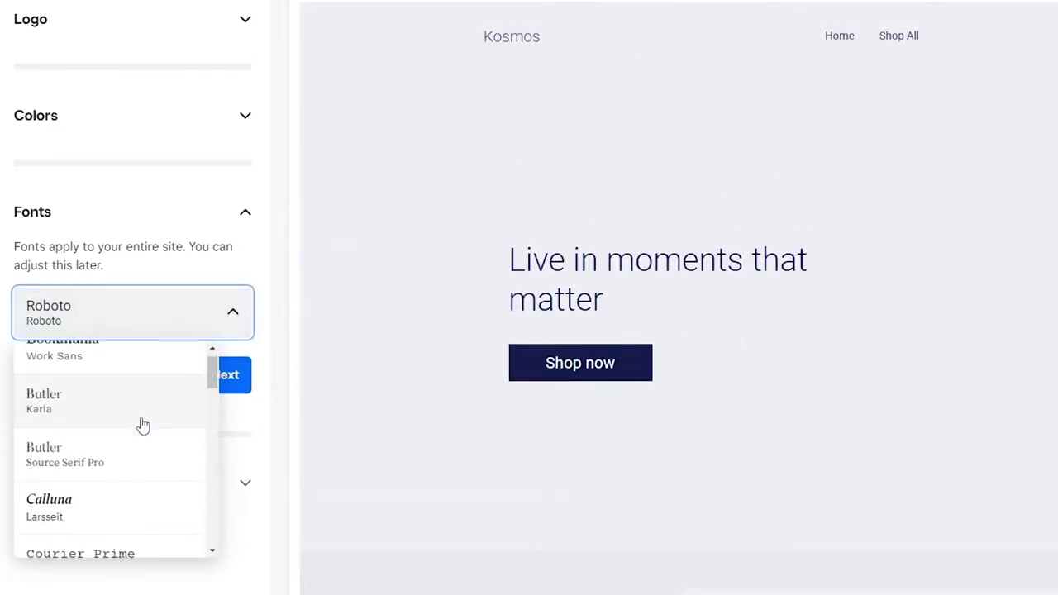
scroll(142, 425, "down", 3)
scroll(142, 425, "down", 3)
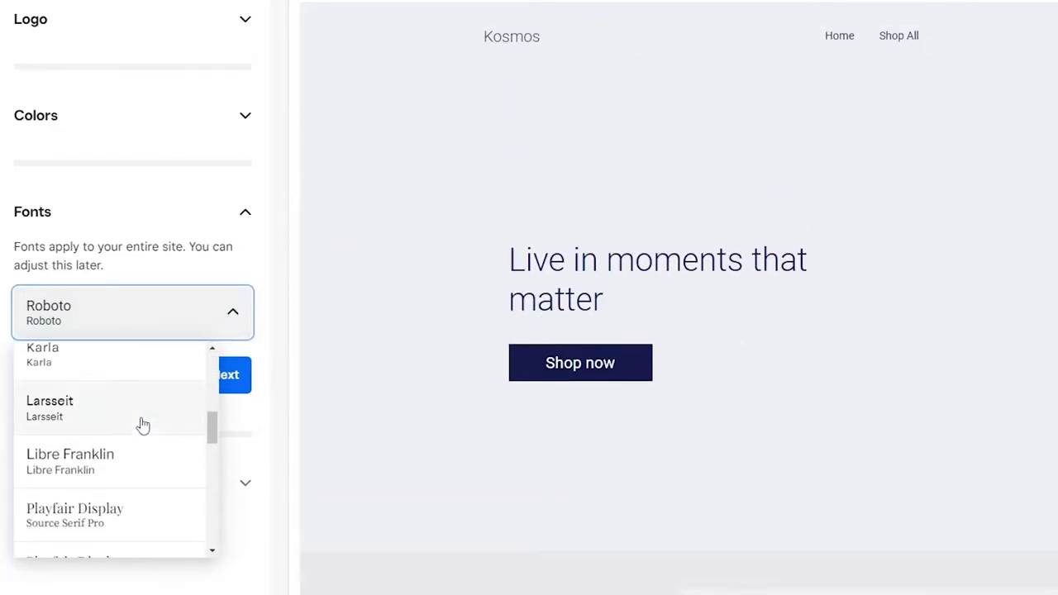
scroll(142, 426, "down", 3)
scroll(143, 426, "down", 5)
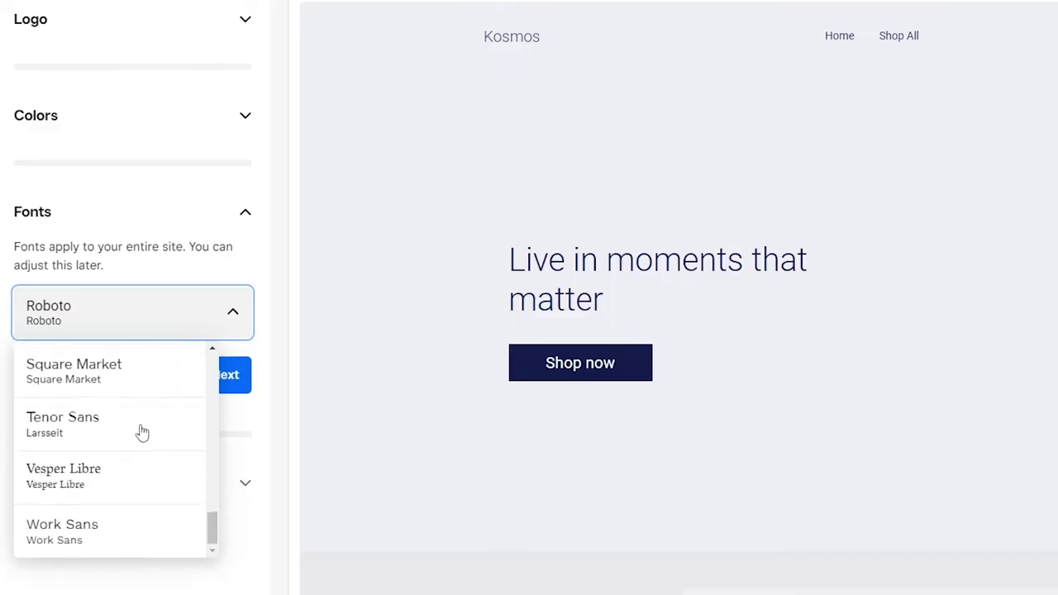
scroll(143, 431, "up", 1)
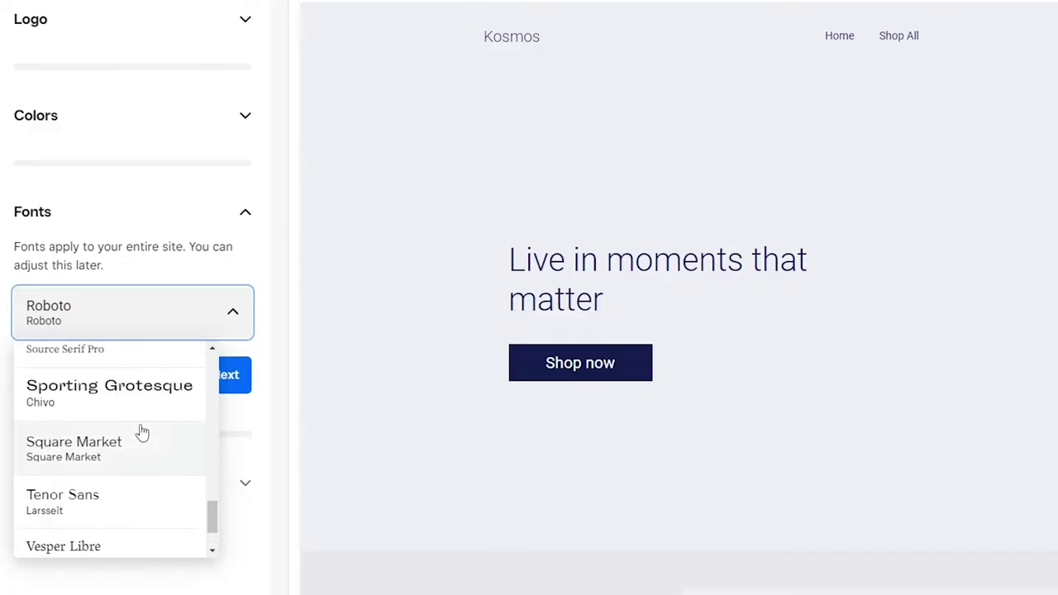
scroll(132, 447, "down", 1)
scroll(108, 488, "up", 4)
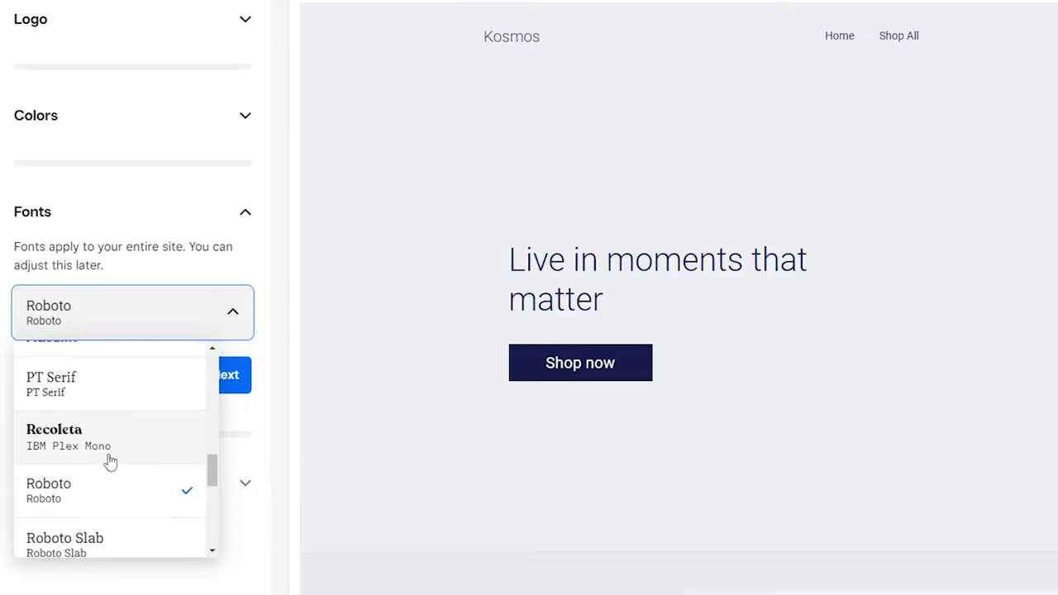
left_click(109, 457)
scroll(672, 286, "down", 5)
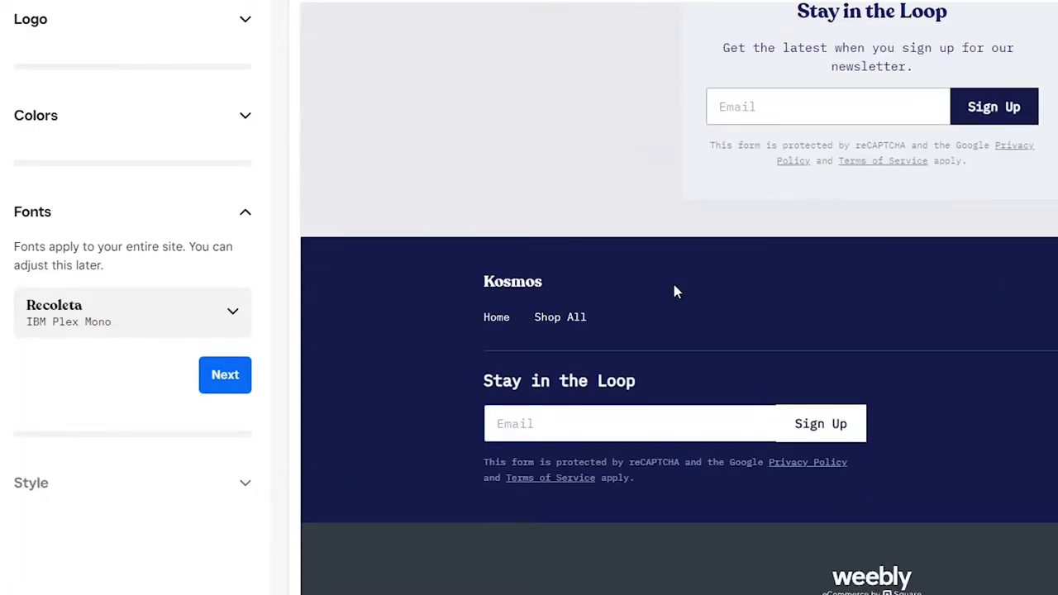
scroll(670, 294, "up", 4)
left_click(197, 311)
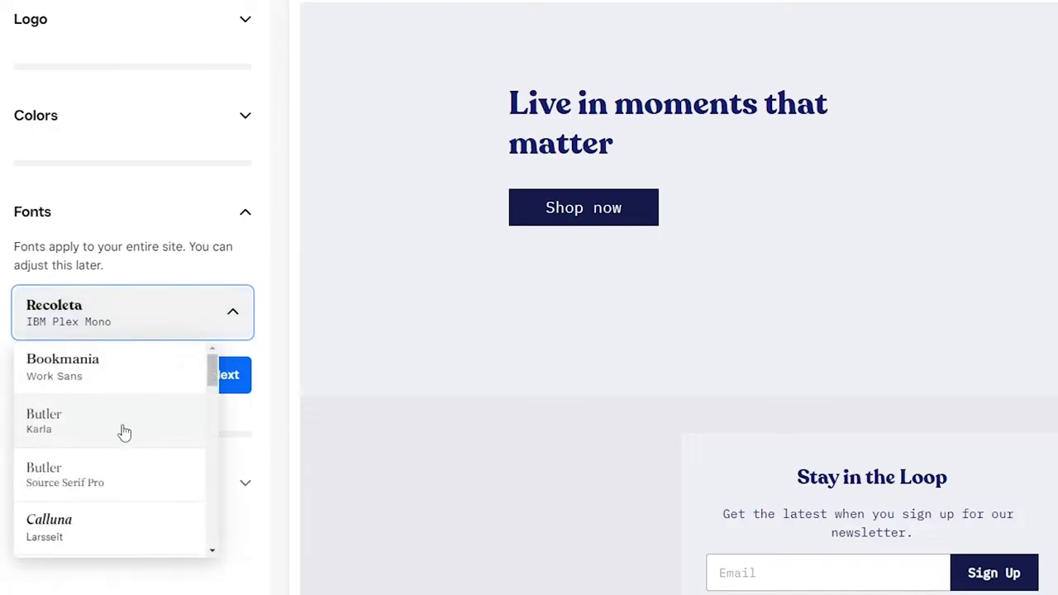
left_click(107, 528)
left_click(198, 328)
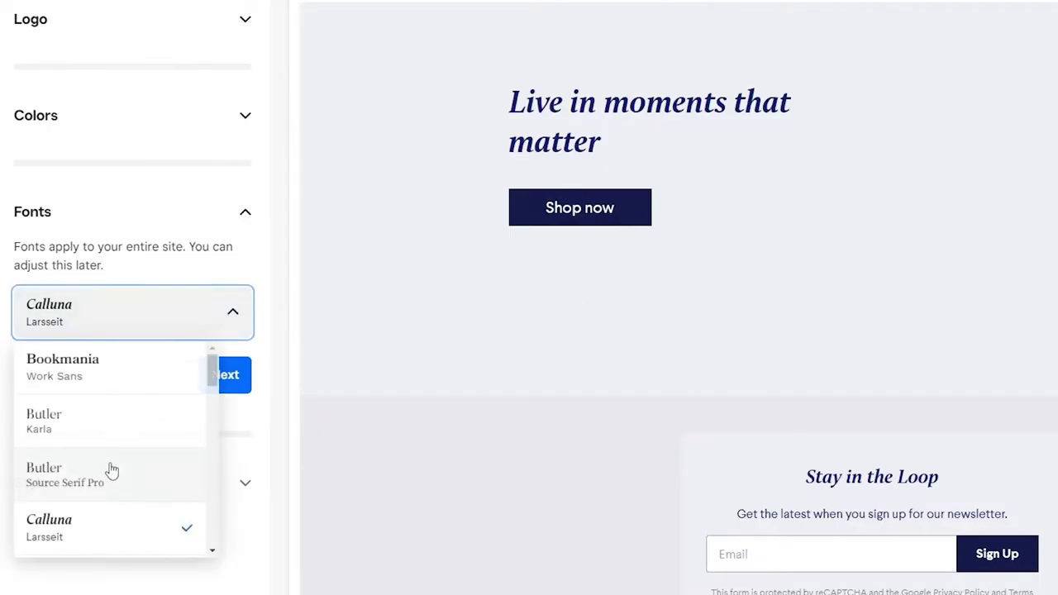
scroll(111, 472, "down", 4)
scroll(111, 463, "up", 3)
left_click(124, 542)
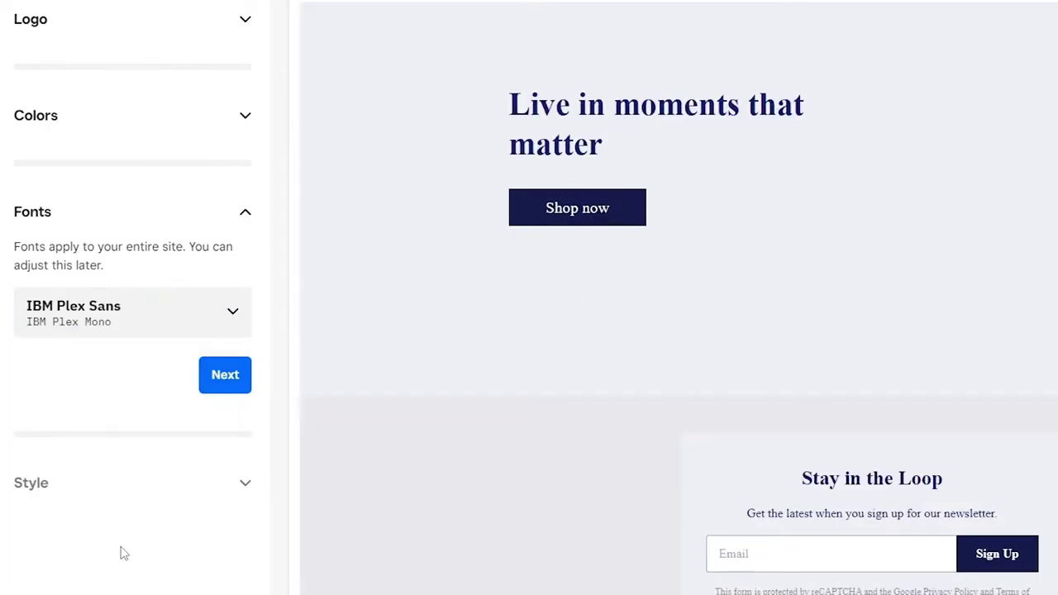
scroll(637, 331, "down", 5)
scroll(664, 413, "up", 10)
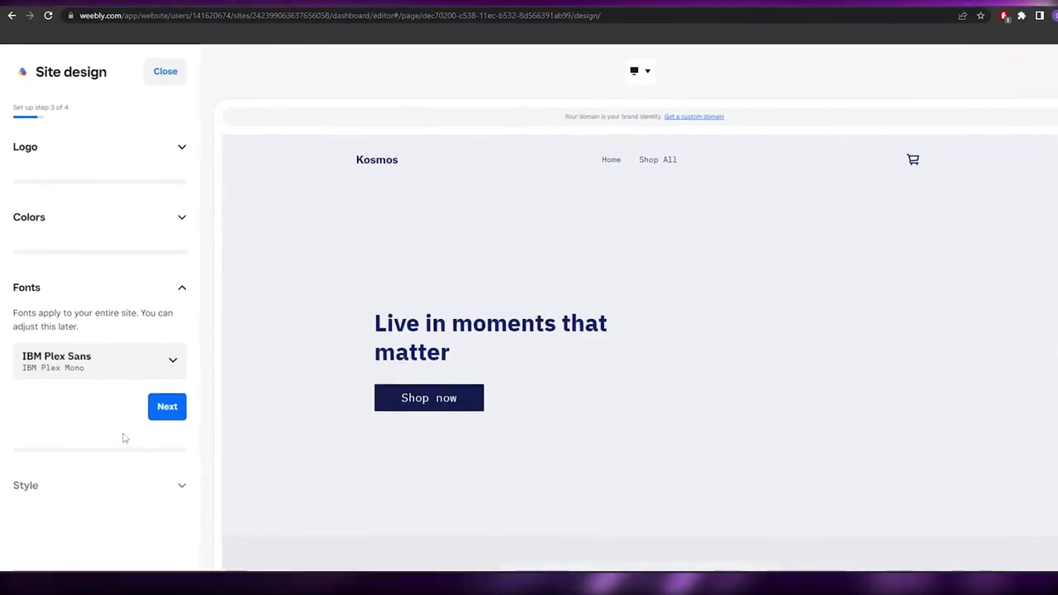
- Compare the Pill, Rounded and Sharp button styles and keep Pill
left_click(168, 408)
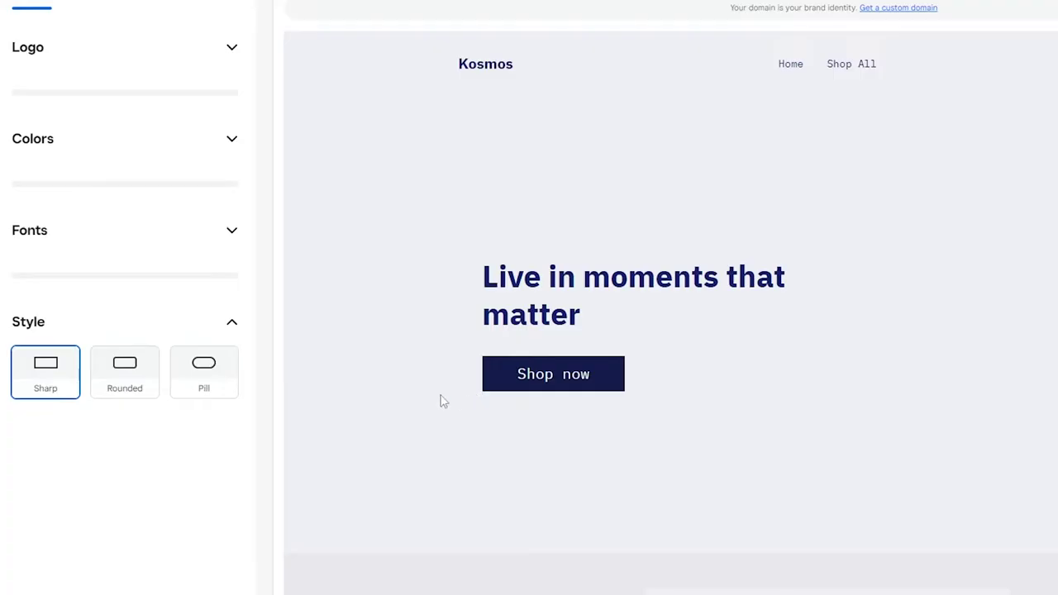
scroll(584, 411, "down", 3)
left_click(221, 377)
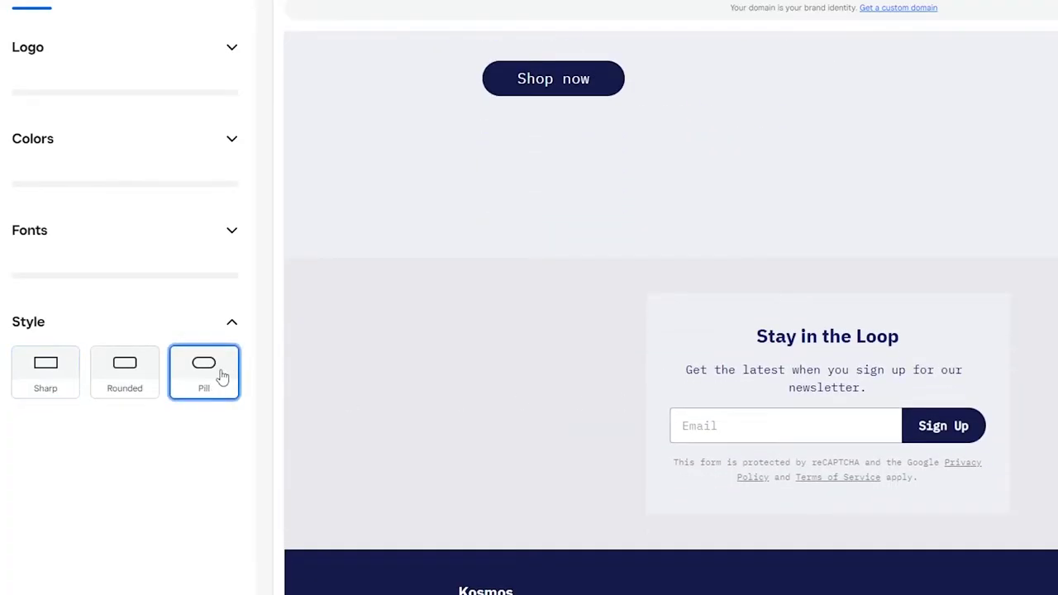
left_click(129, 392)
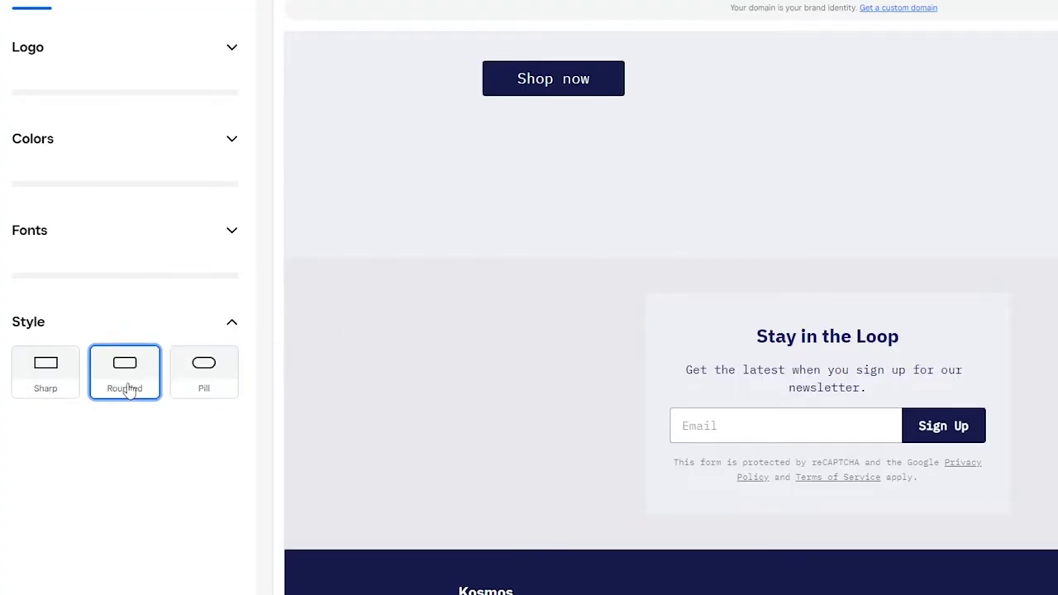
left_click(37, 394)
left_click(206, 376)
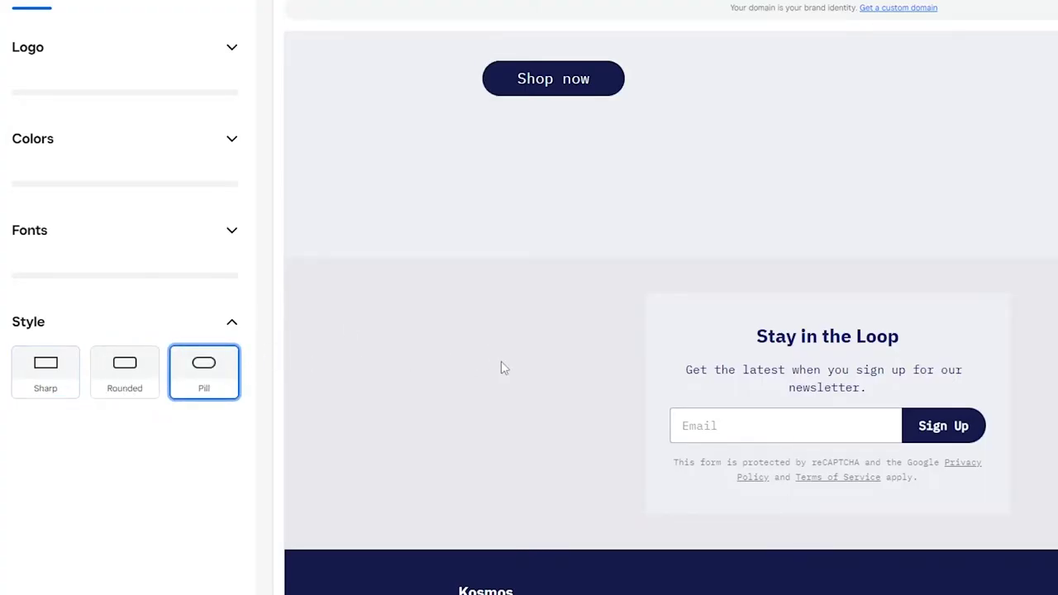
scroll(501, 366, "up", 4)
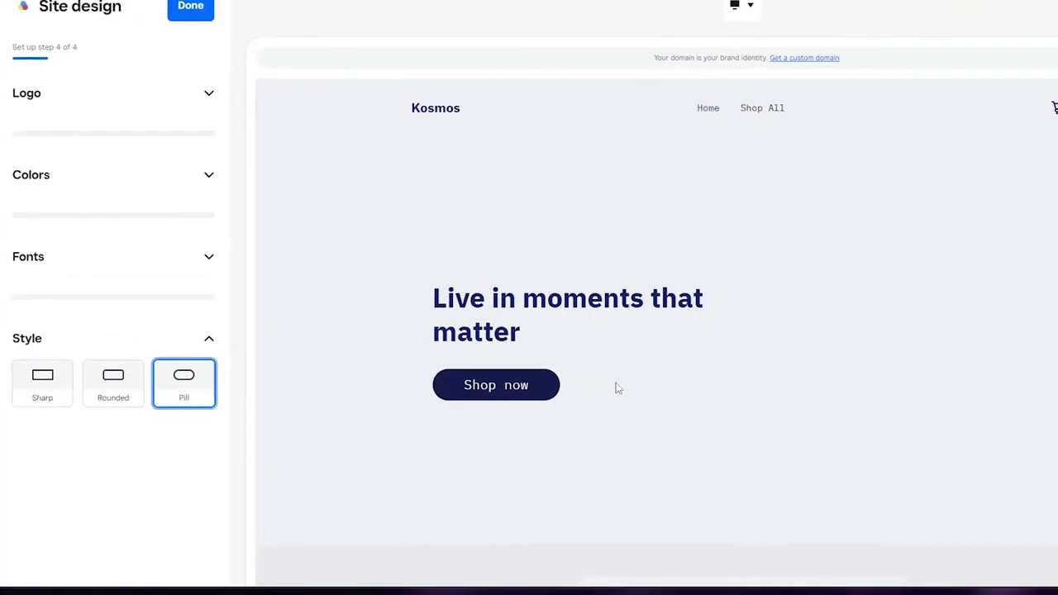
scroll(348, 414, "down", 3)
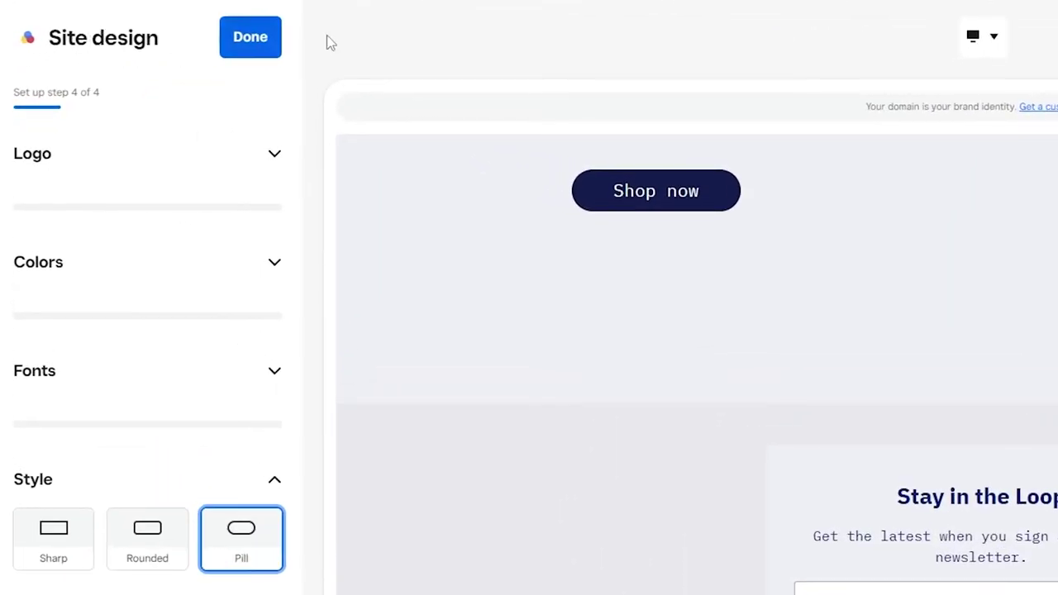
- Finish design setup and try shortening the free Weebly subdomain to kosmos
left_click(253, 39)
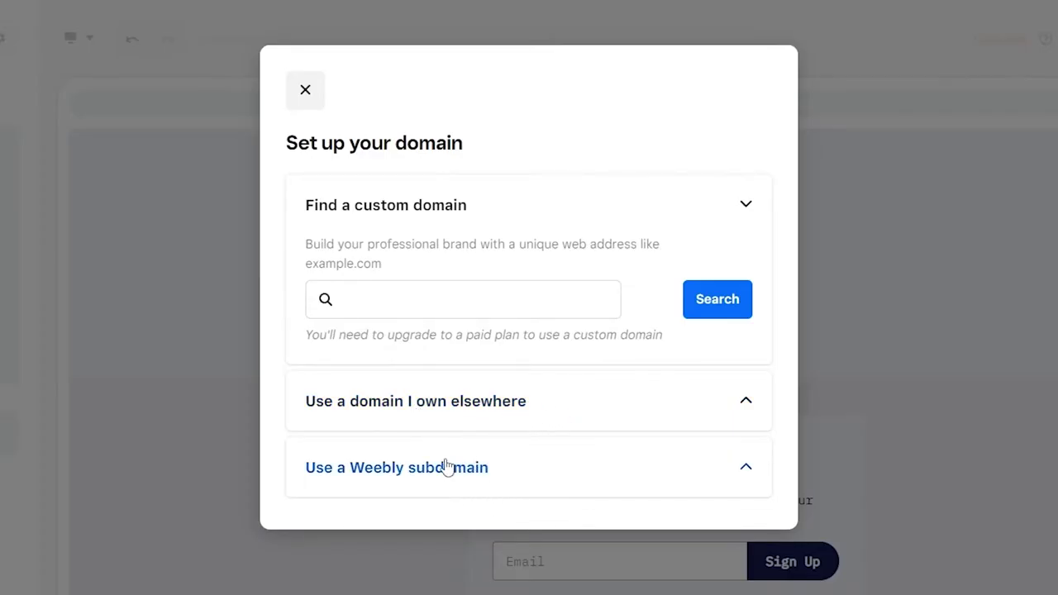
left_click(741, 479)
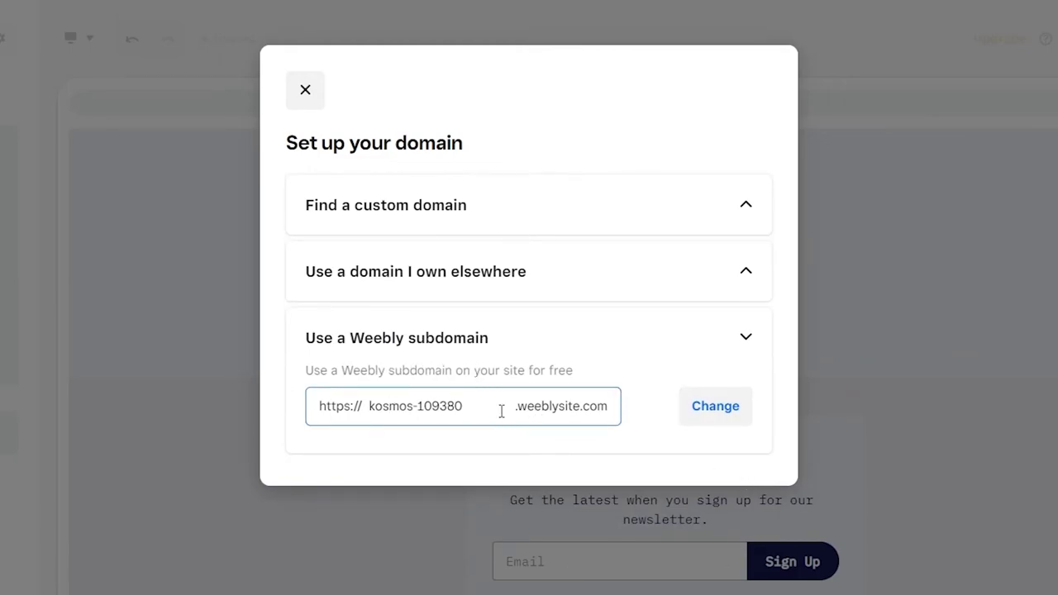
left_click_drag(478, 417, 411, 425)
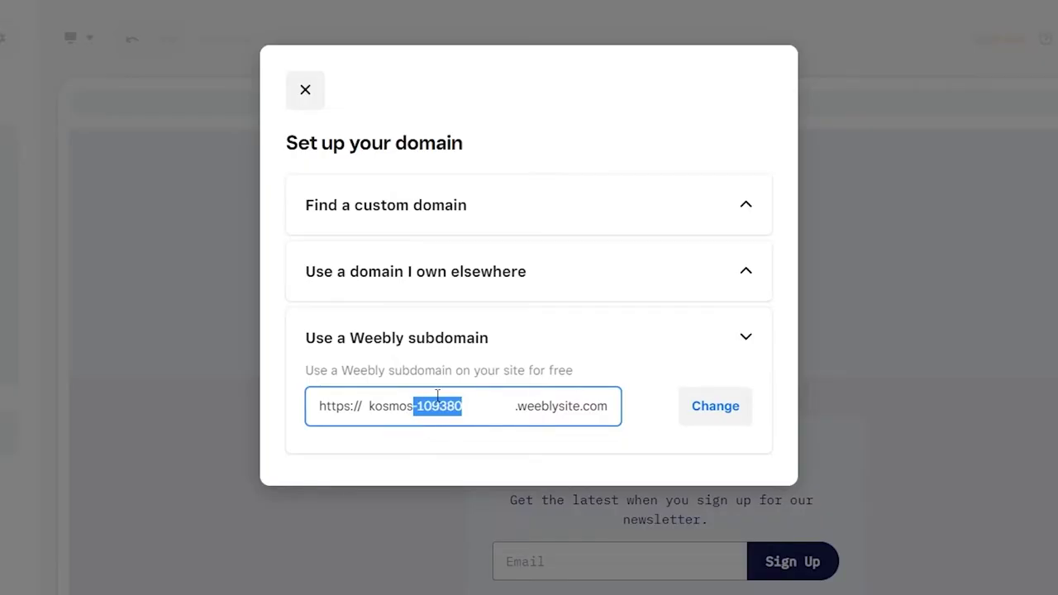
key("BackSpace")
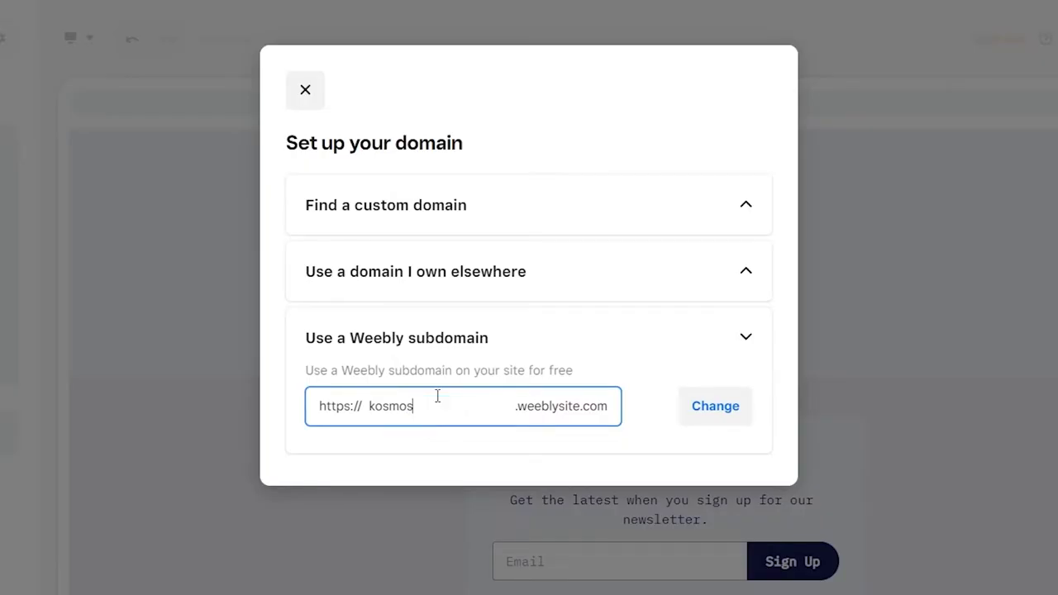
left_click(705, 422)
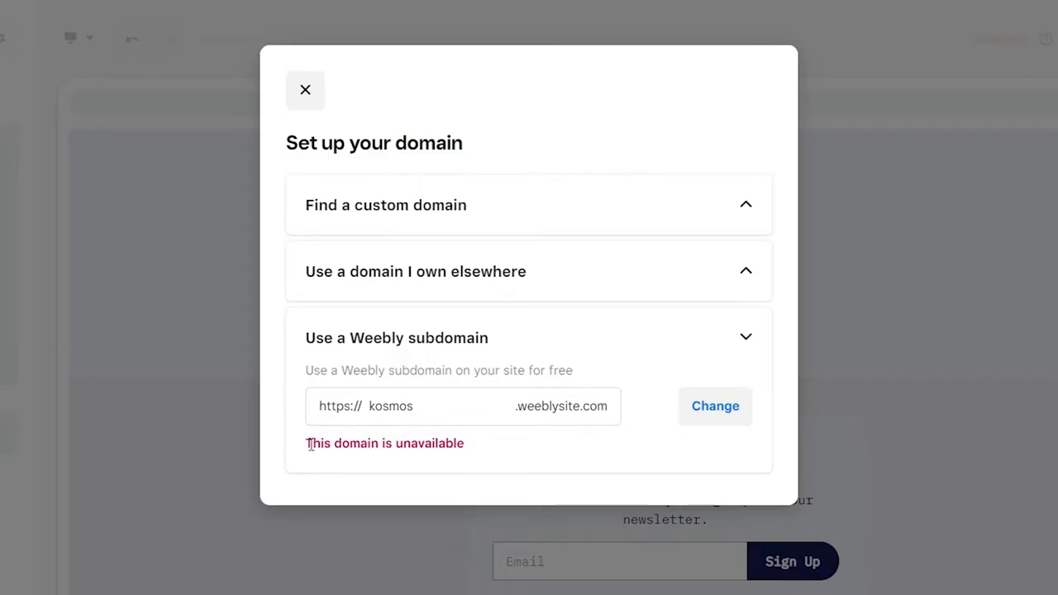
- Change the subdomain to kosmos2, dropping the invalid .0, and apply it
left_click_drag(348, 447, 473, 450)
left_click(451, 414)
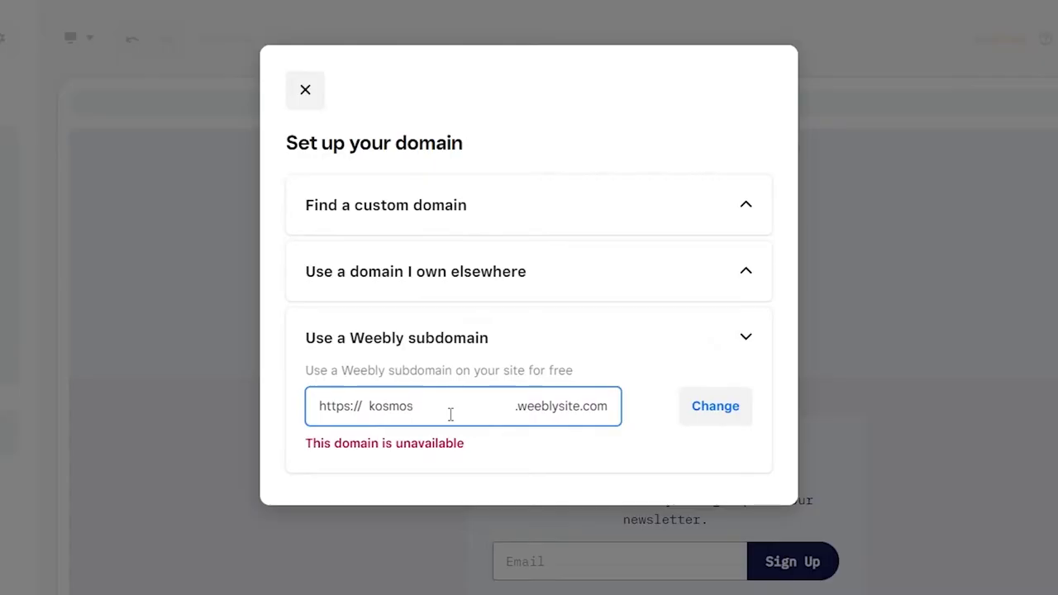
type("2.0")
left_click(703, 411)
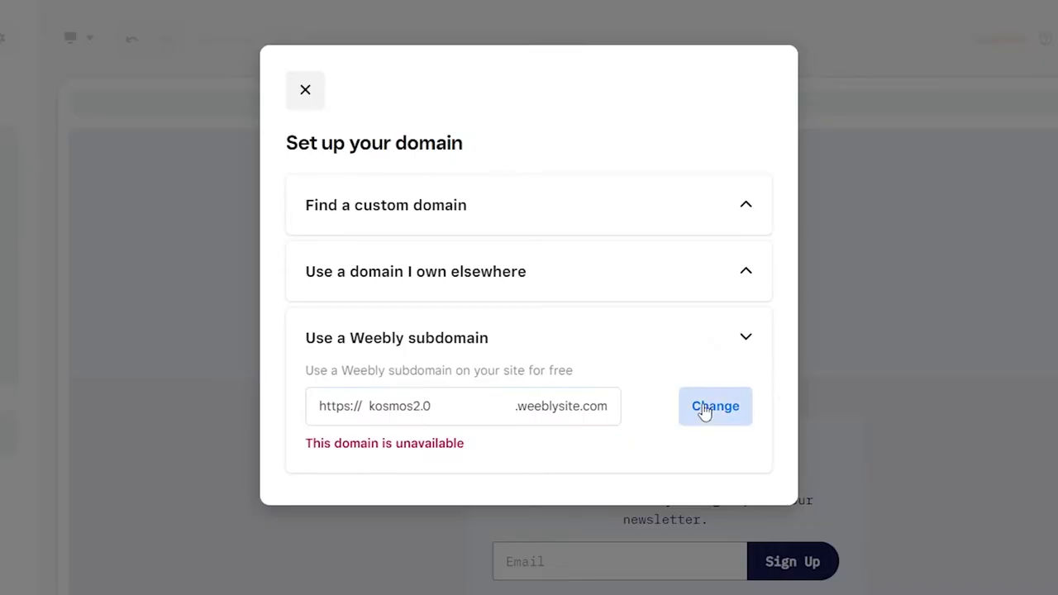
left_click(519, 416)
key("Left")
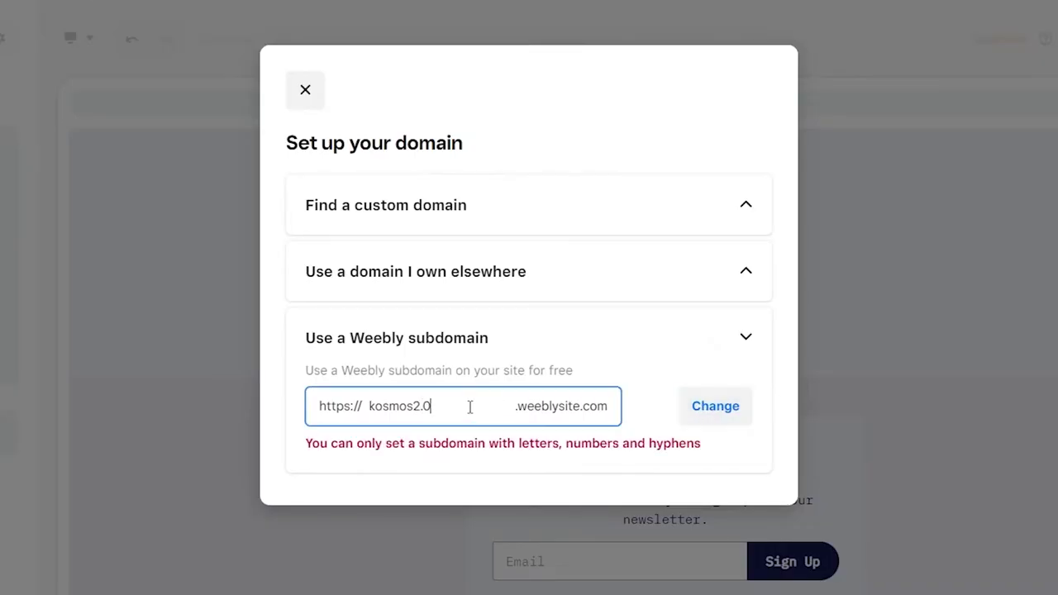
left_click(711, 420)
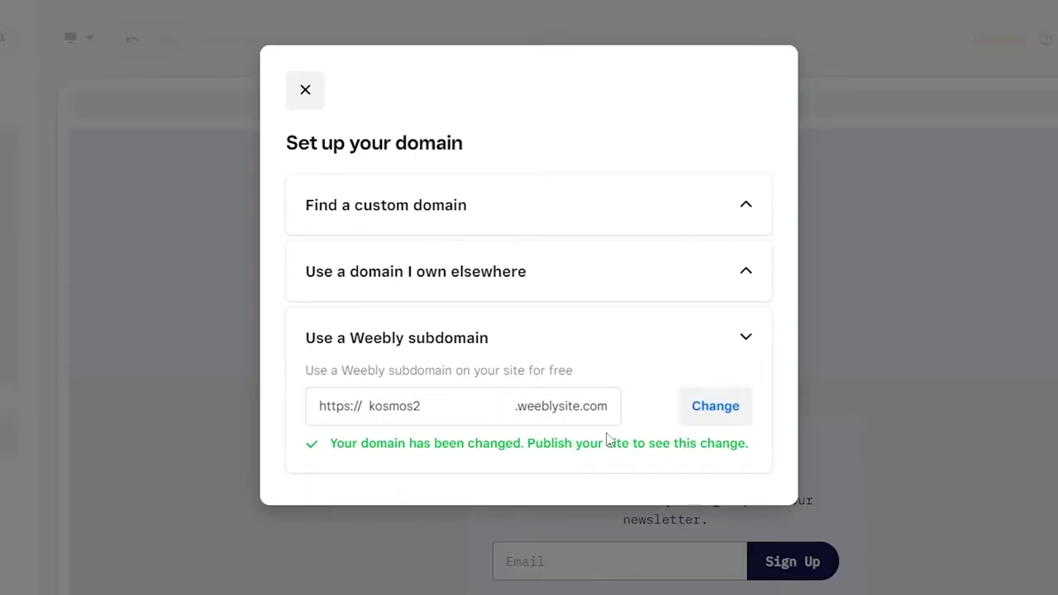
left_click(746, 337)
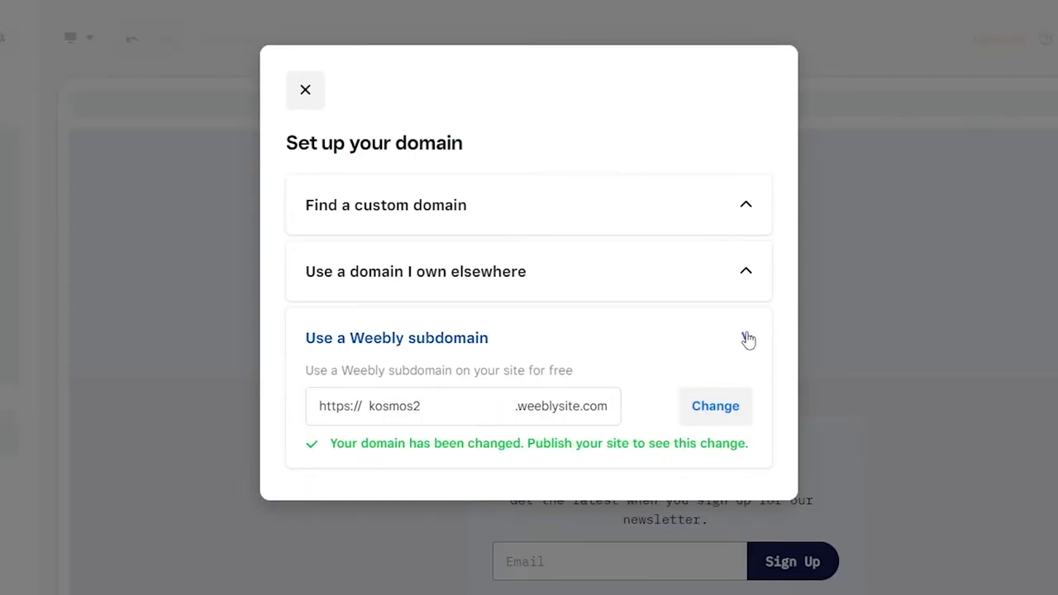
- Close the domain dialog, dismiss the editor tour tips, and scroll the Kosmos homepage
left_click(305, 89)
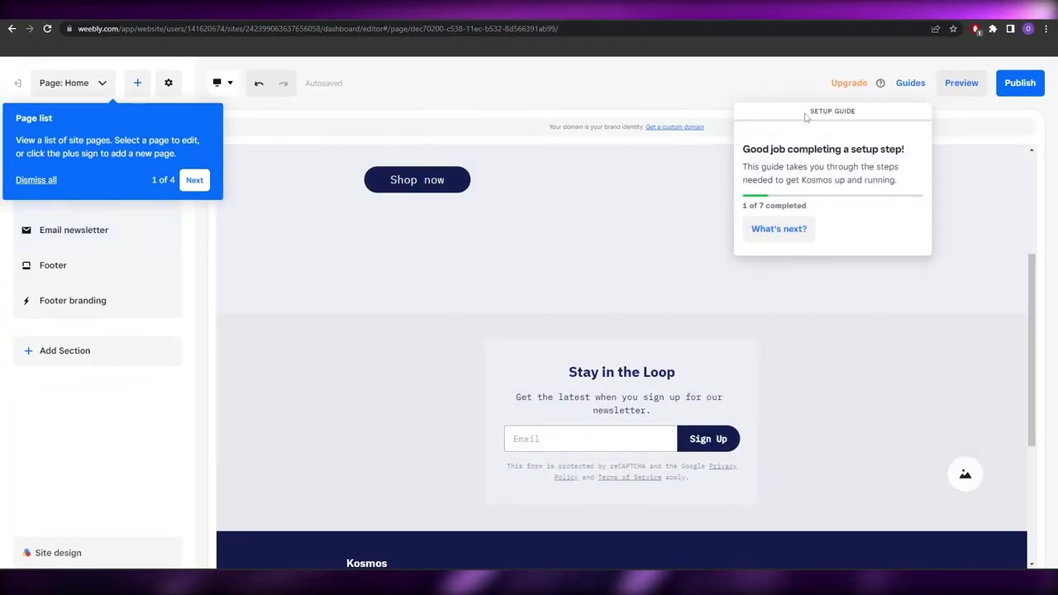
left_click(194, 179)
left_click(380, 337)
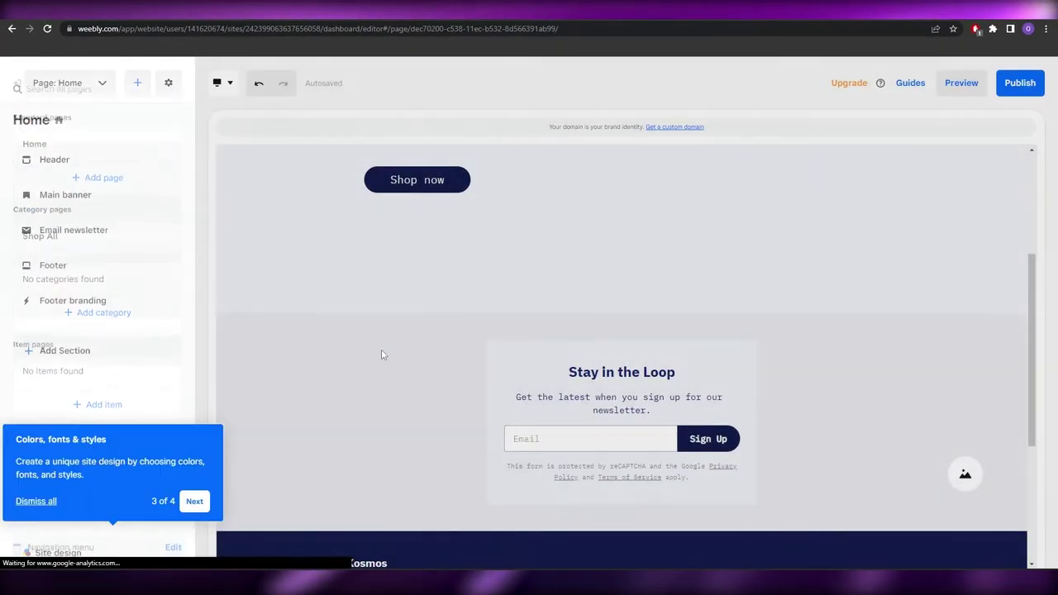
left_click(29, 503)
scroll(314, 405, "up", 3)
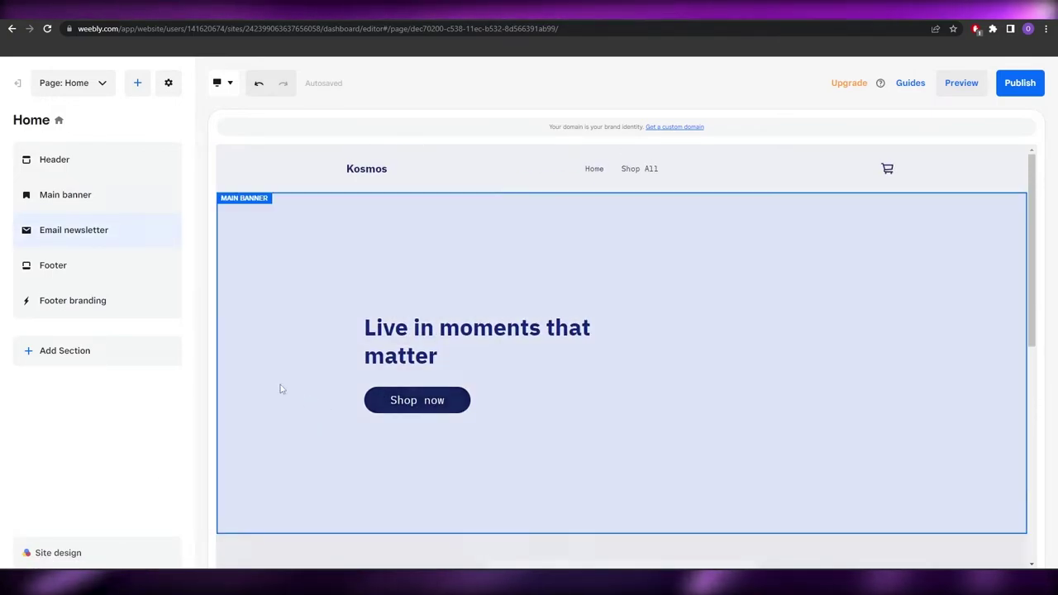
scroll(438, 325, "down", 2)
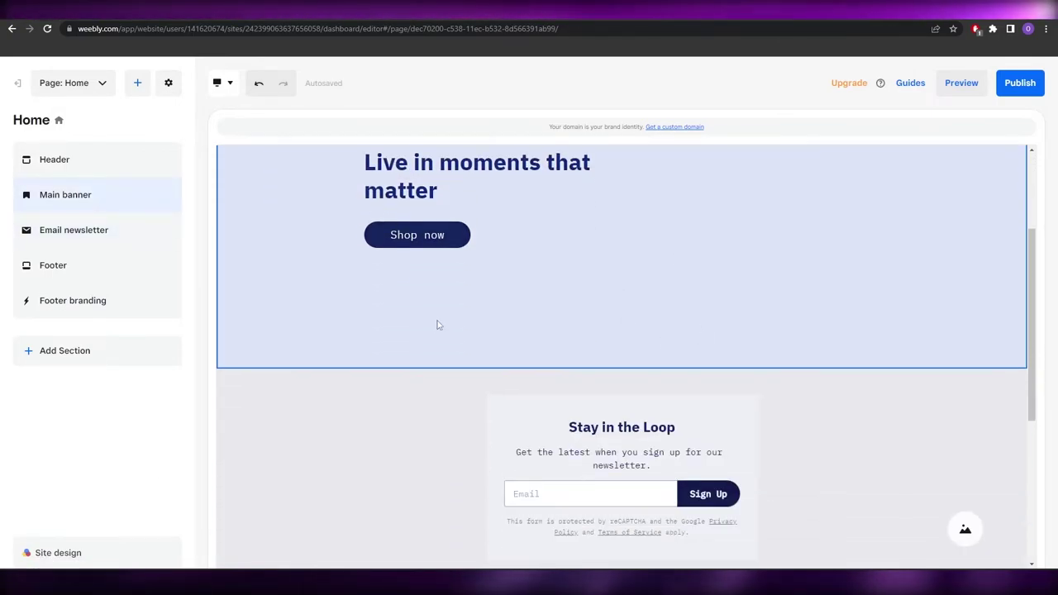
scroll(687, 220, "up", 2)
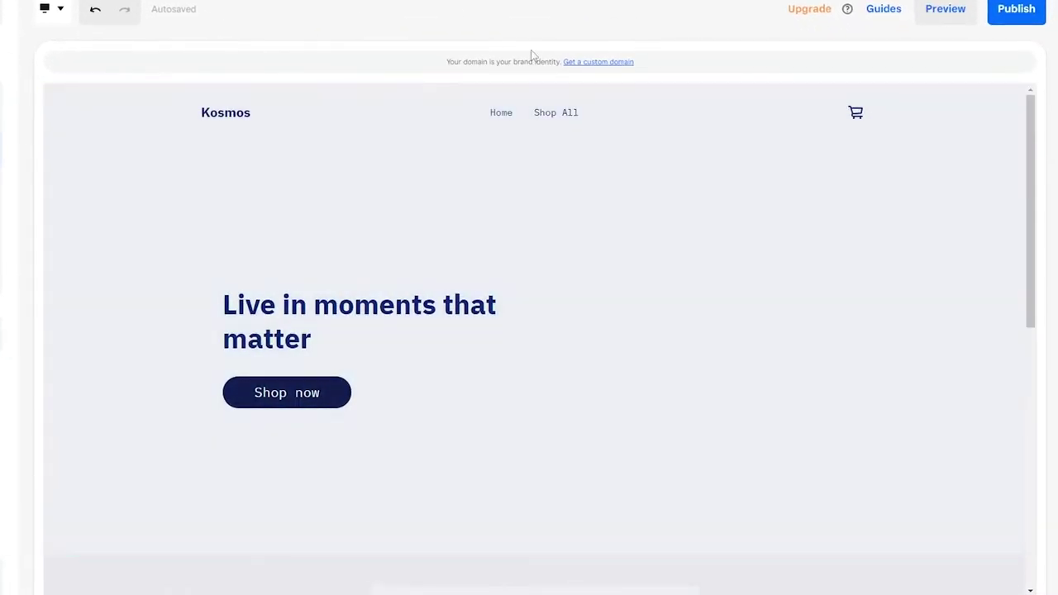
scroll(346, 195, "down", 2)
scroll(347, 198, "up", 3)
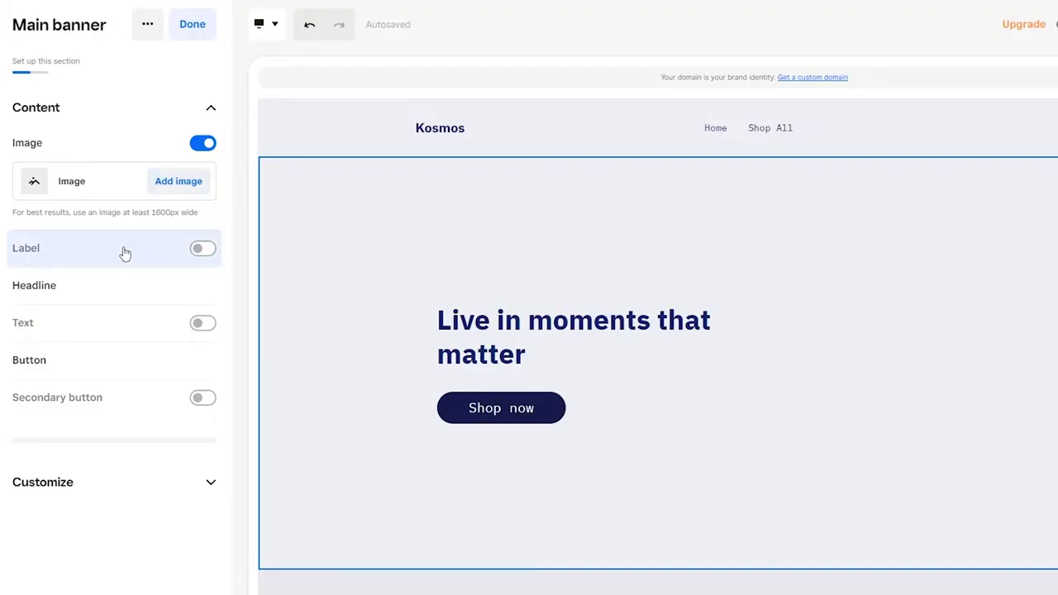
- Leave banner text and Learn more off, keep Shop now, and switch on the CELEBRATE THE MOMENT label
left_click(205, 249)
left_click(208, 325)
left_click(207, 326)
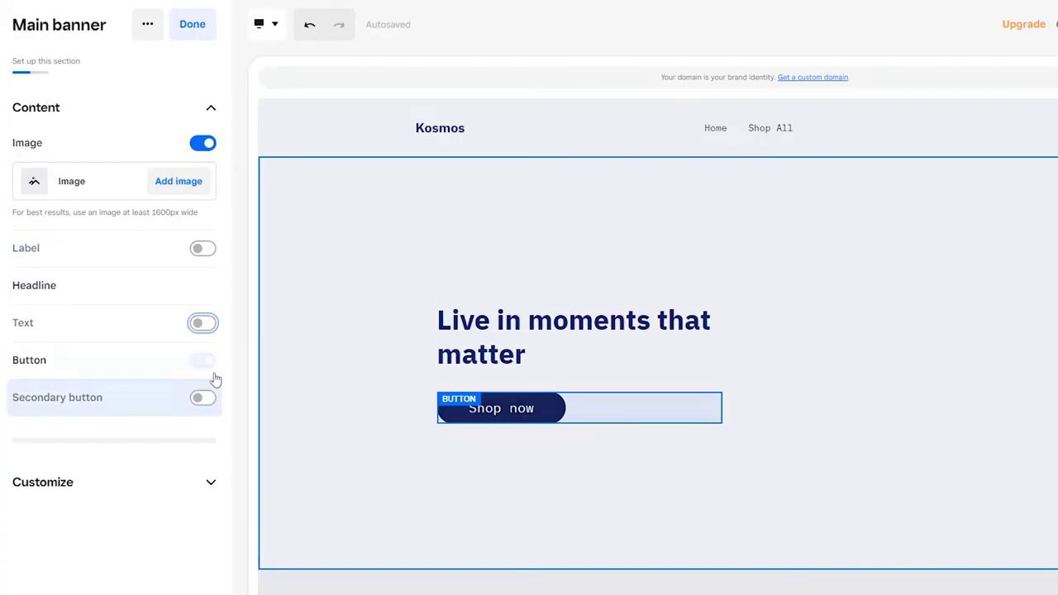
left_click(207, 331)
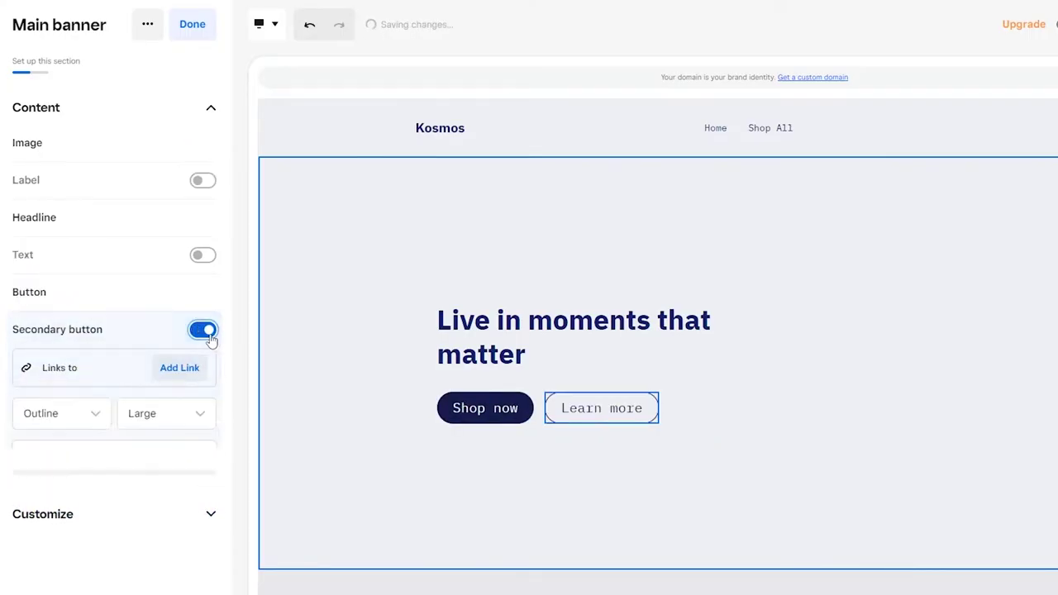
left_click(205, 331)
left_click(203, 294)
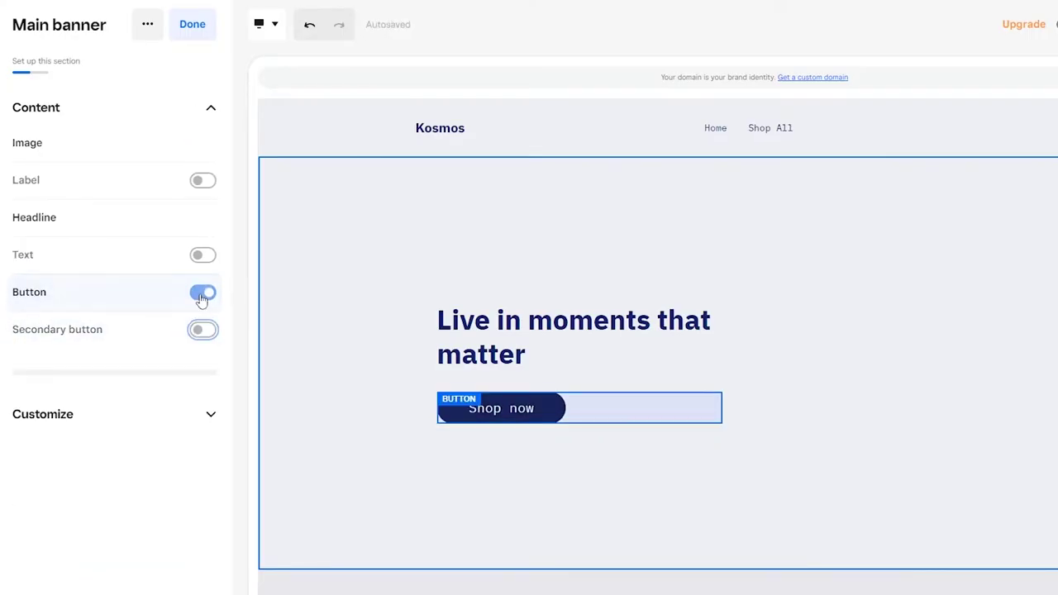
left_click(203, 296)
left_click(203, 330)
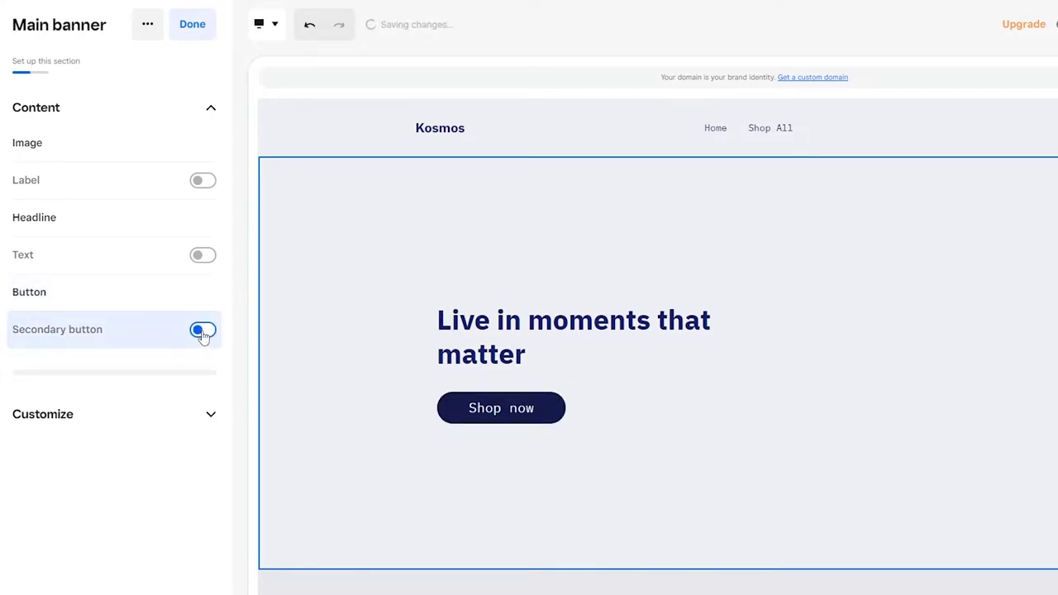
left_click(193, 331)
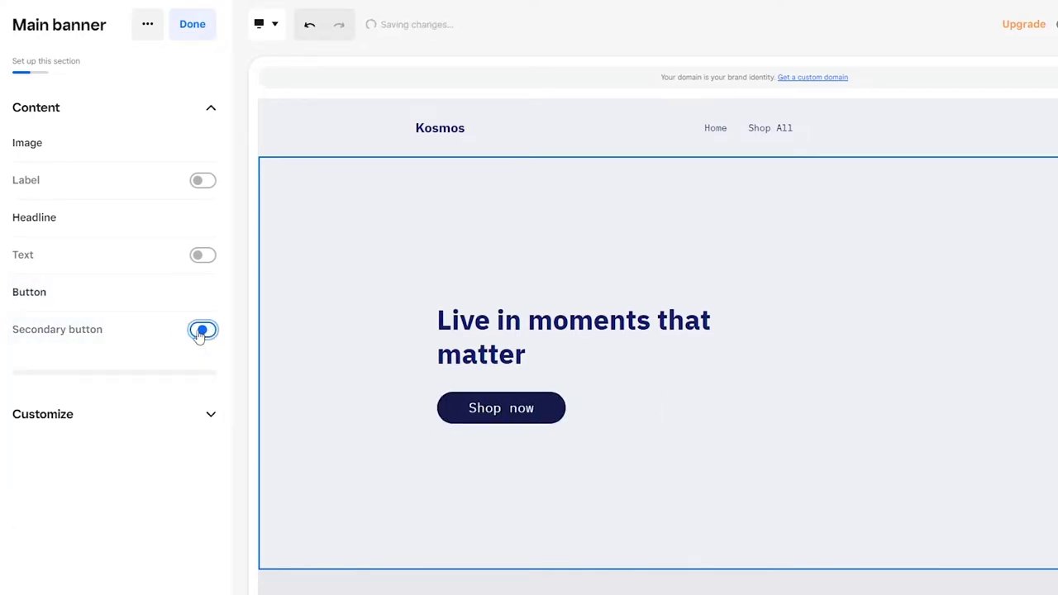
left_click(203, 180)
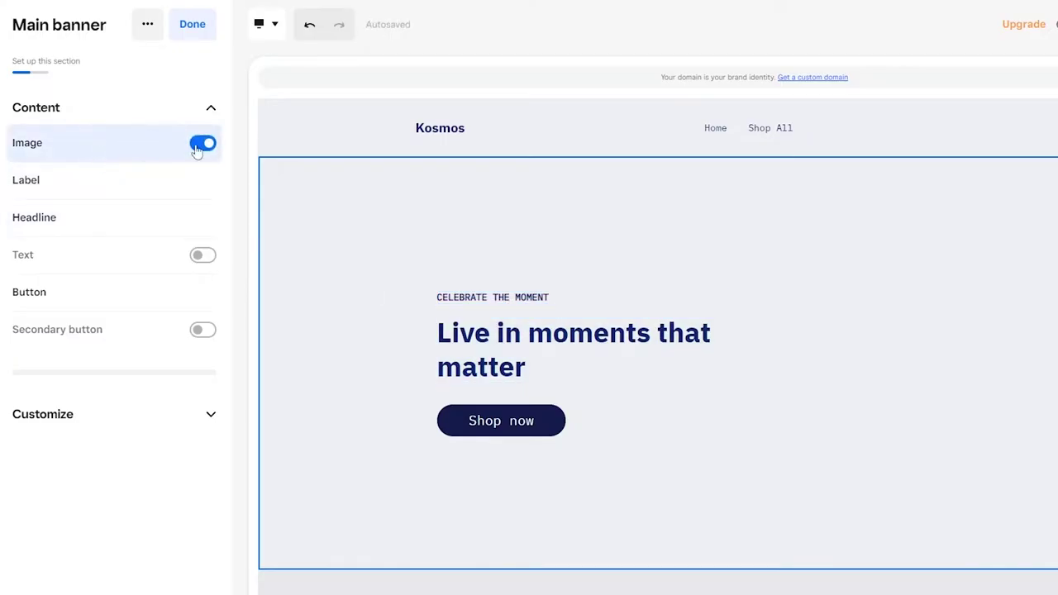
left_click(213, 149)
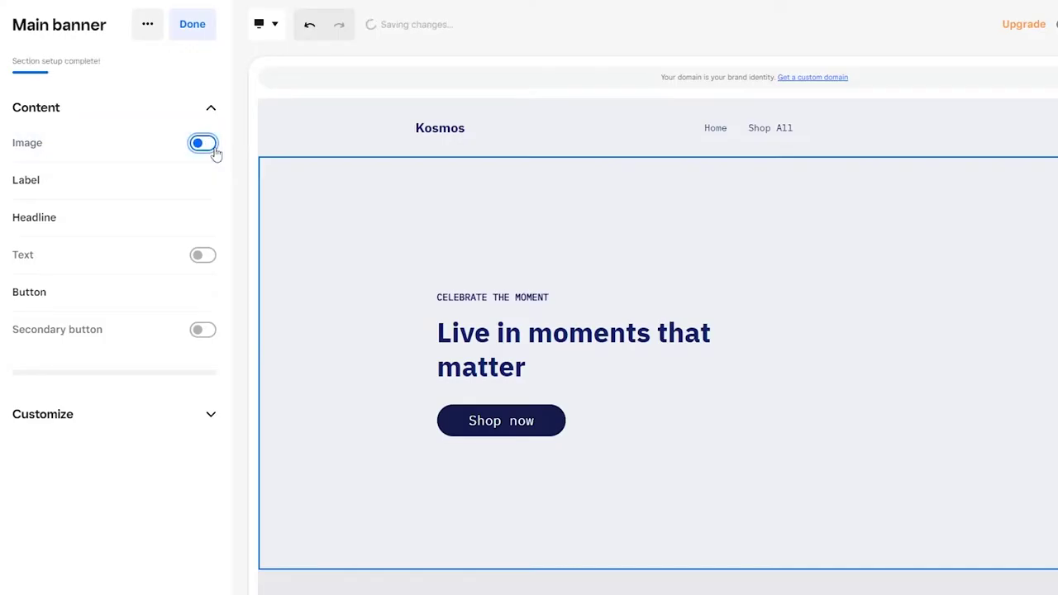
left_click(201, 147)
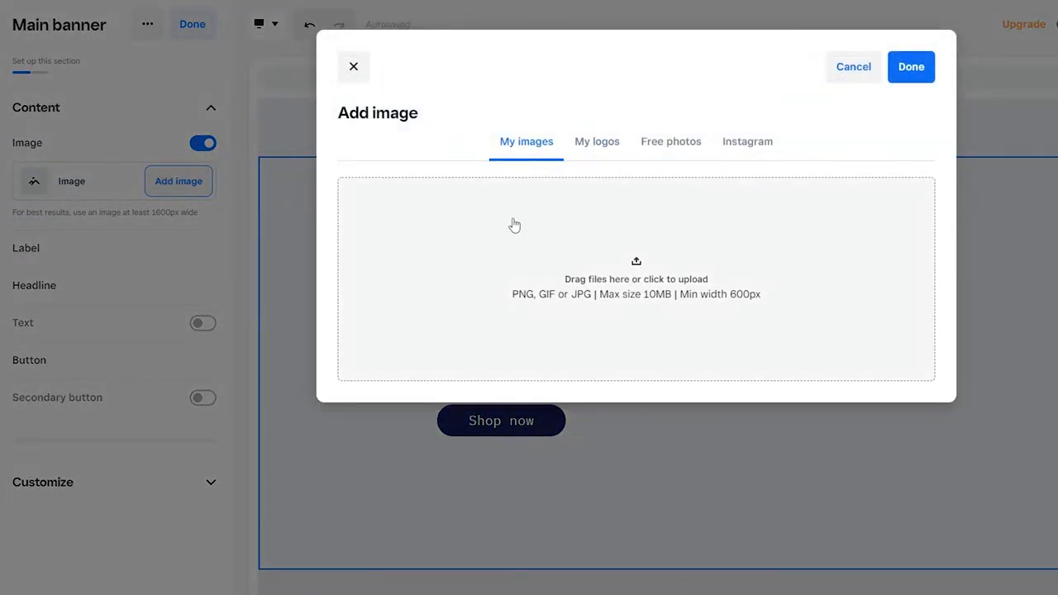
- Set the free stock photo of a woman in a red sweater as the banner background
left_click(665, 142)
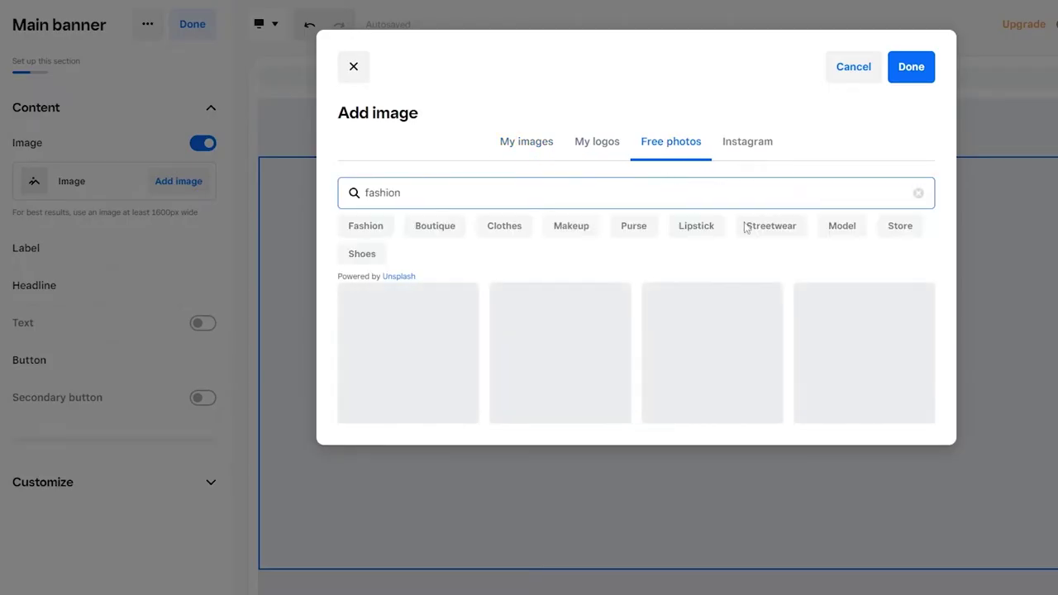
scroll(657, 274, "down", 2)
scroll(625, 265, "down", 1)
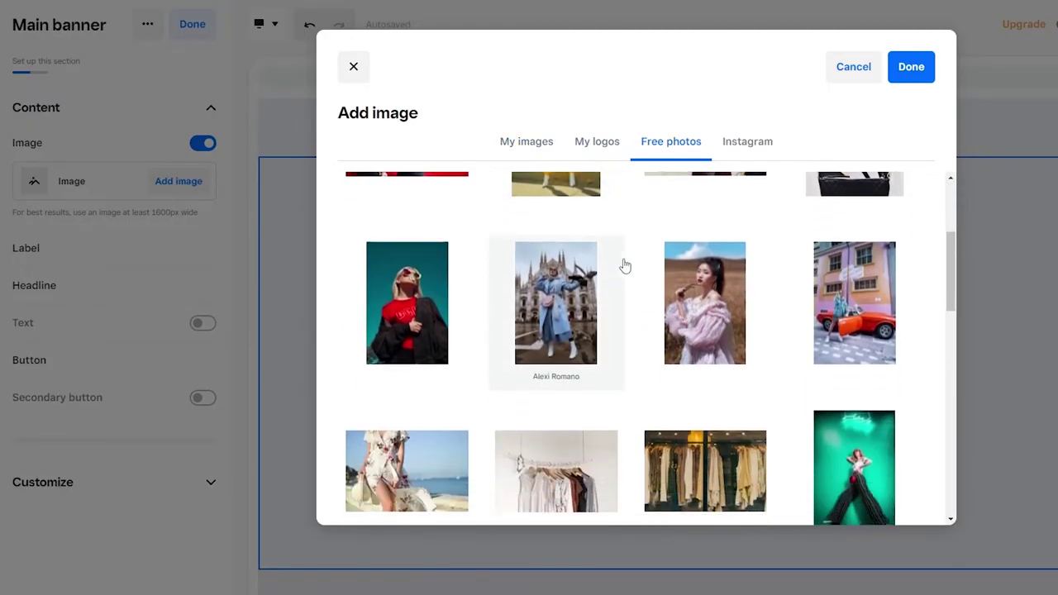
scroll(625, 264, "down", 1)
scroll(627, 263, "down", 5)
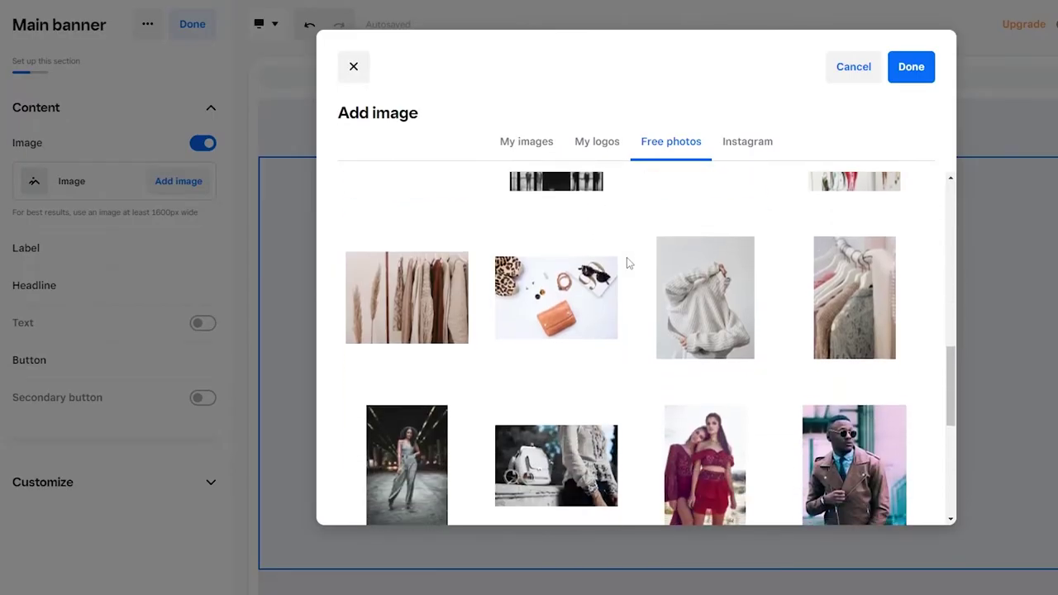
scroll(627, 263, "down", 2)
scroll(626, 263, "down", 1)
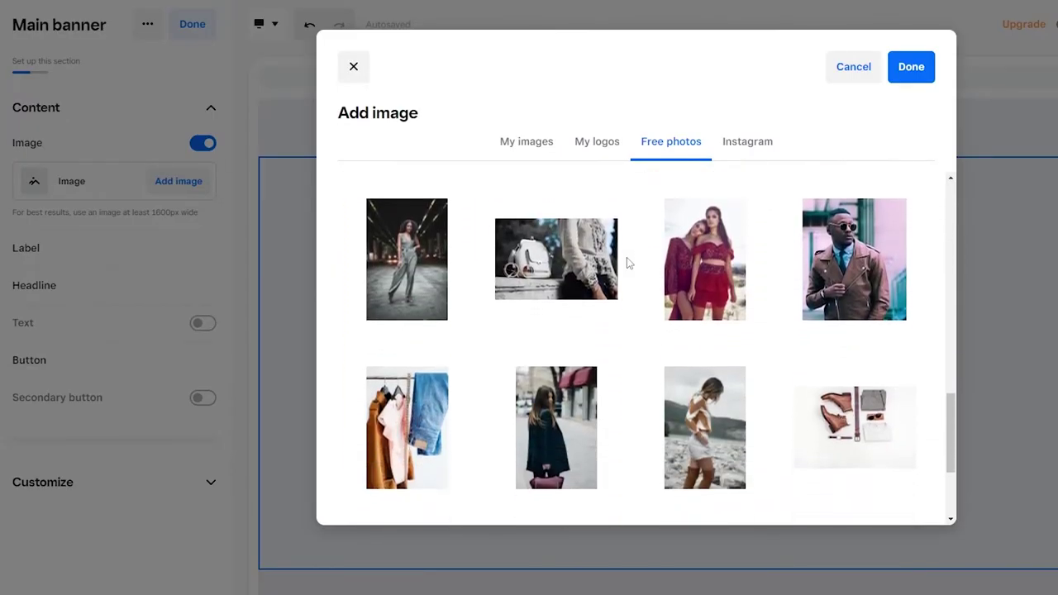
scroll(627, 262, "down", 5)
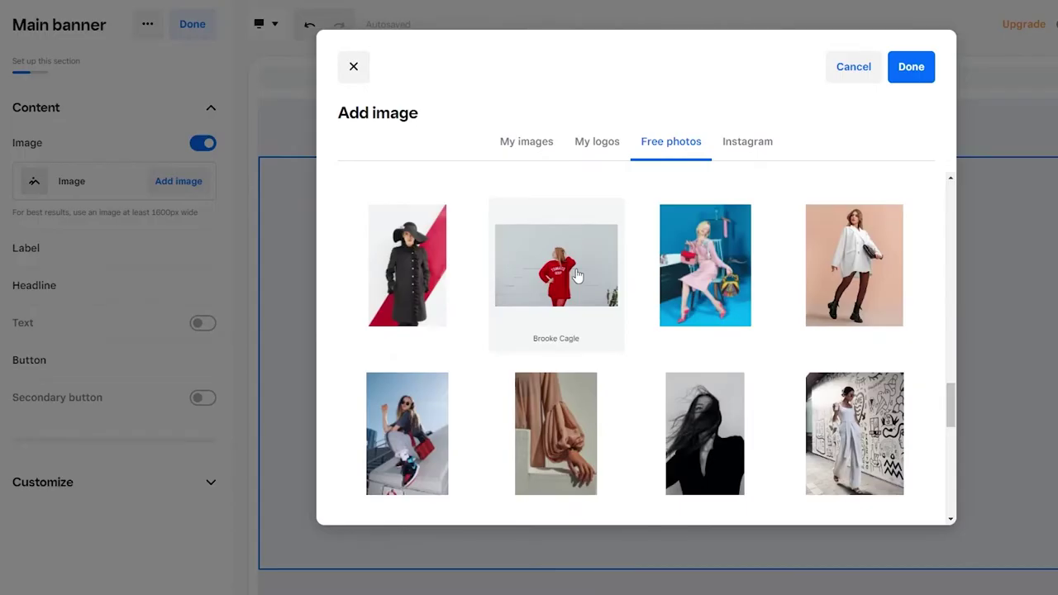
left_click(577, 275)
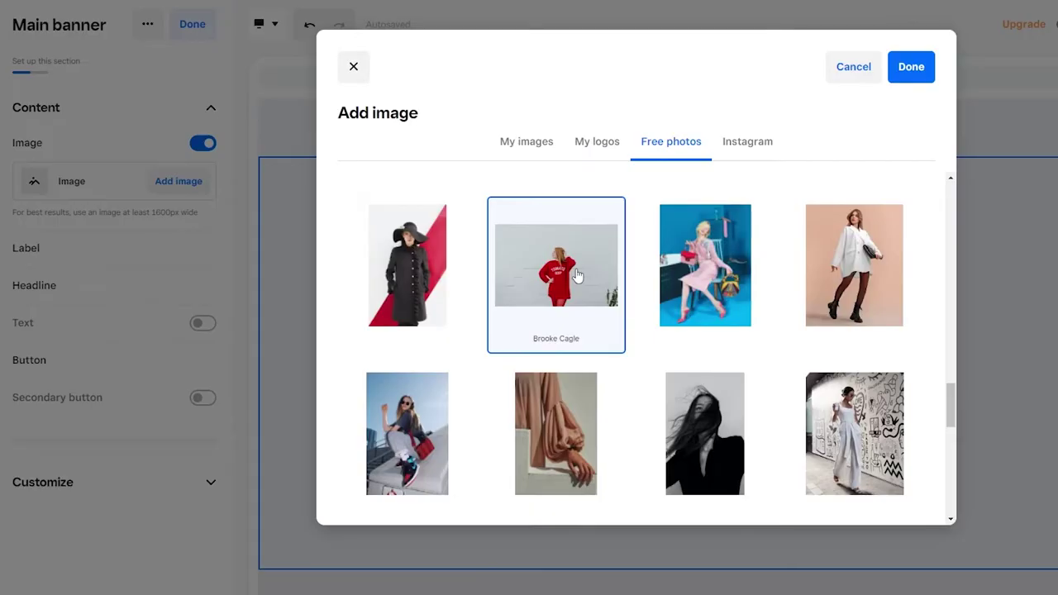
left_click(910, 67)
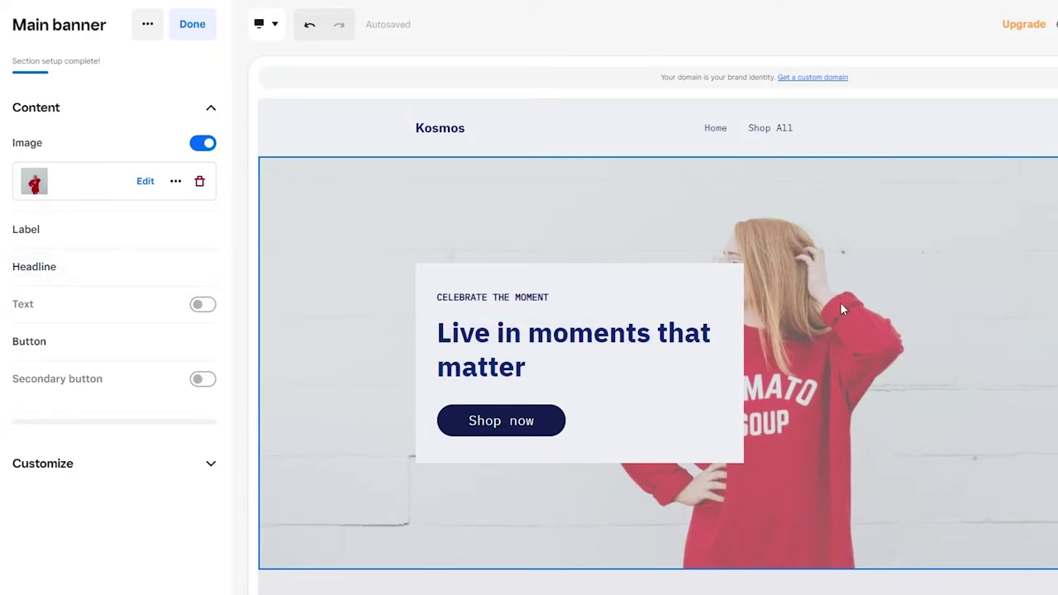
- Remove the banner's current background image and bring up the image picker again
scroll(703, 397, "down", 2)
scroll(579, 372, "up", 2)
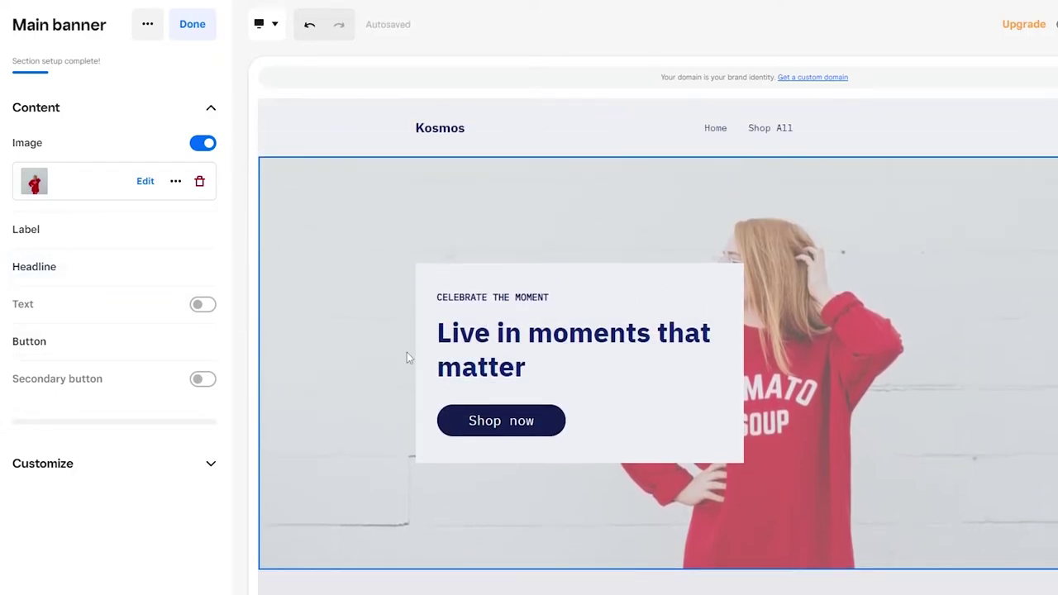
left_click(199, 181)
left_click(205, 184)
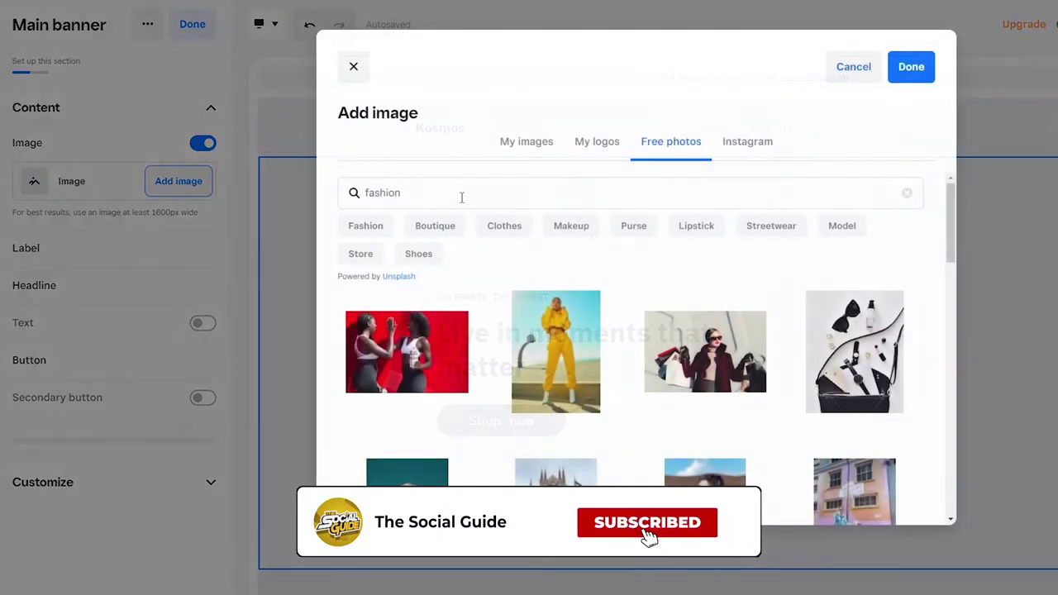
- Find the red-sweatshirt free photo and apply it to the main banner
scroll(741, 375, "down", 5)
scroll(740, 375, "down", 10)
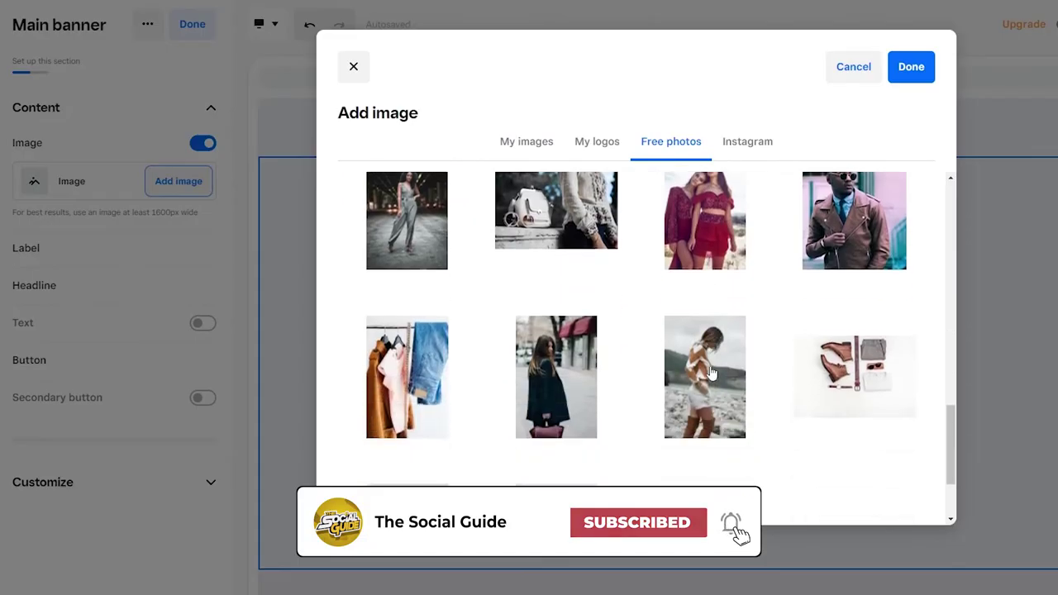
scroll(888, 319, "down", 8)
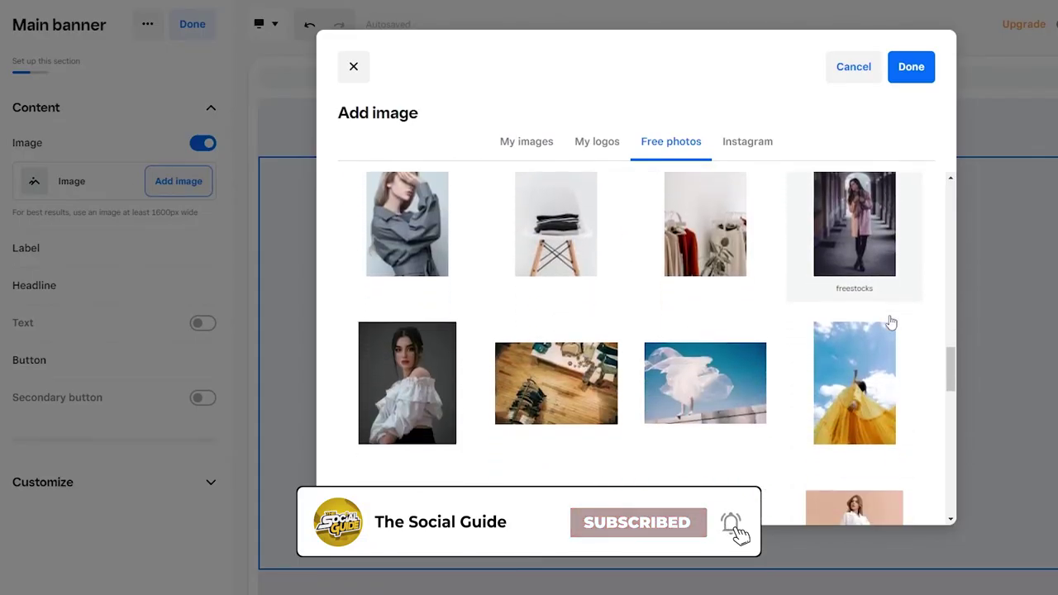
scroll(770, 348, "down", 5)
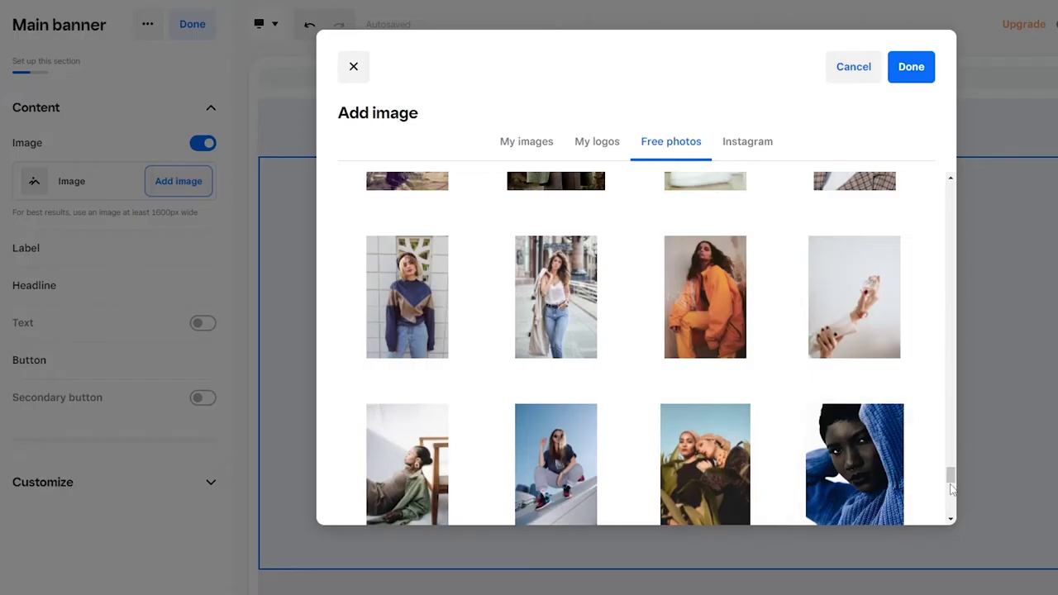
left_click_drag(951, 479, 940, 231)
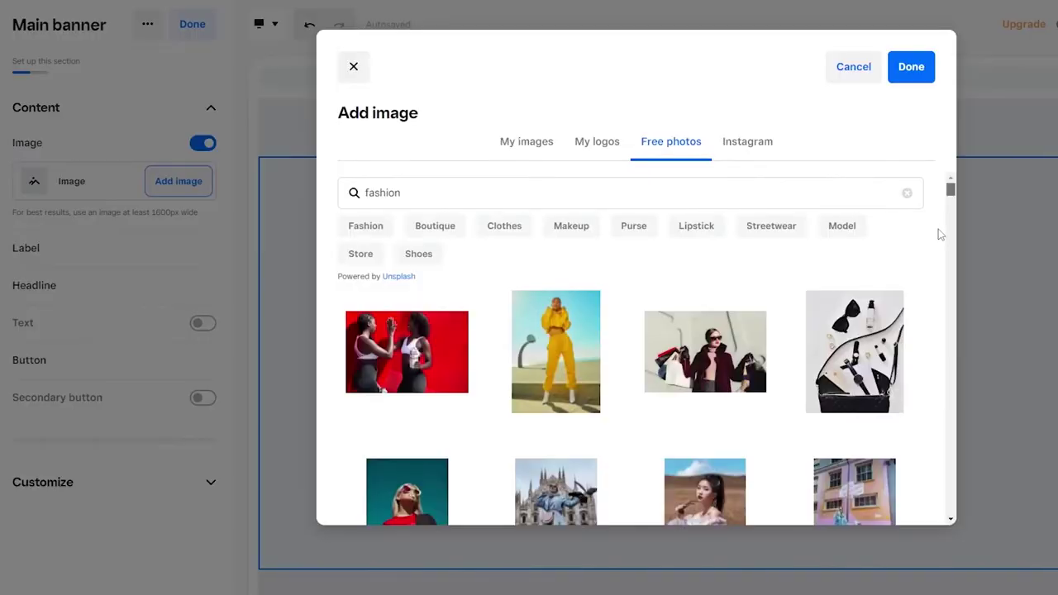
scroll(753, 354, "down", 3)
scroll(752, 354, "up", 2)
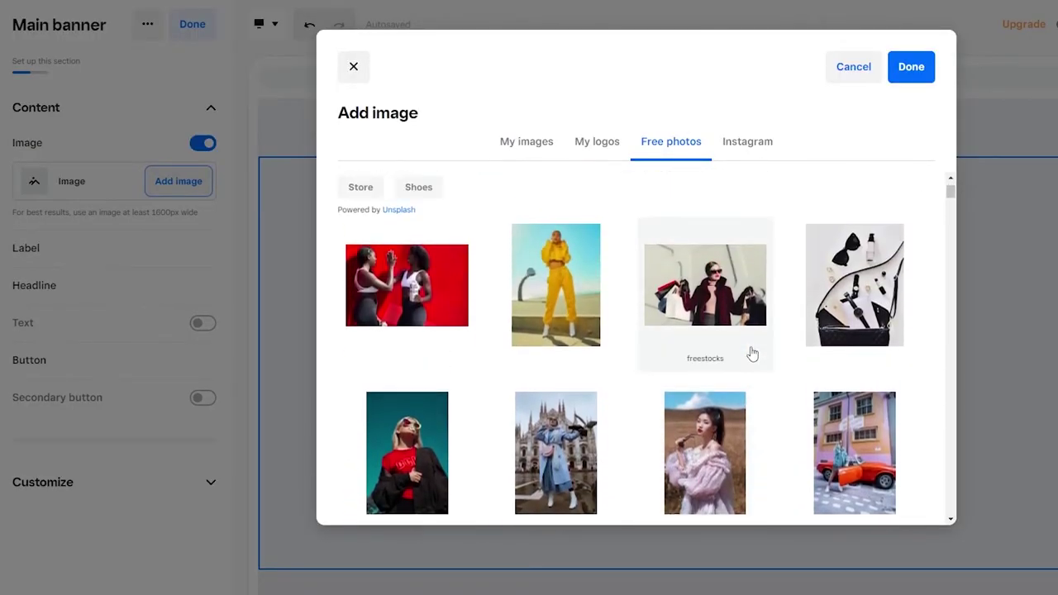
scroll(752, 354, "down", 4)
scroll(752, 354, "down", 3)
scroll(753, 354, "up", 2)
scroll(752, 354, "down", 3)
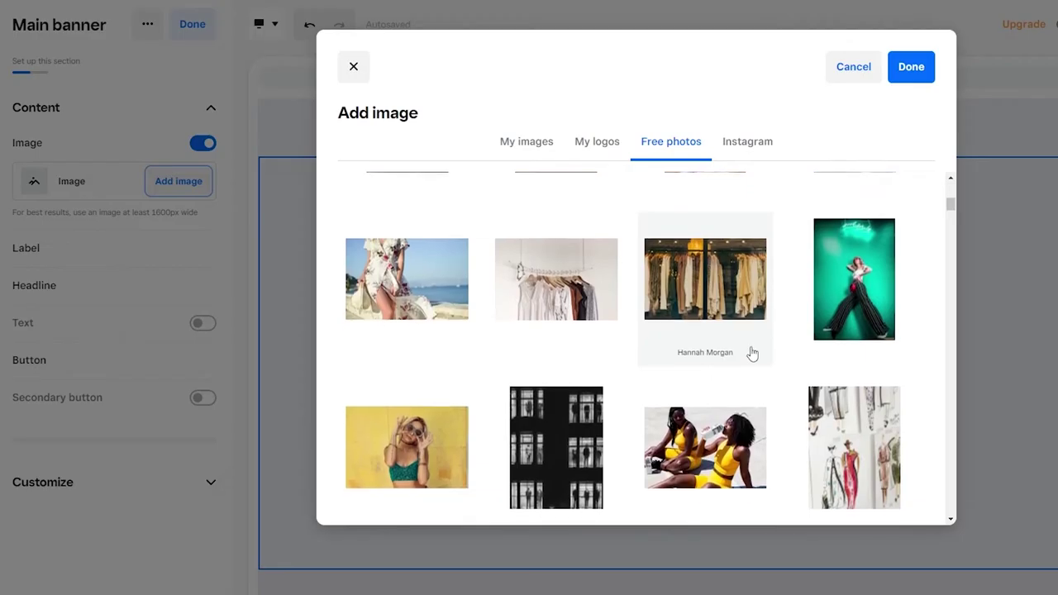
scroll(753, 354, "down", 3)
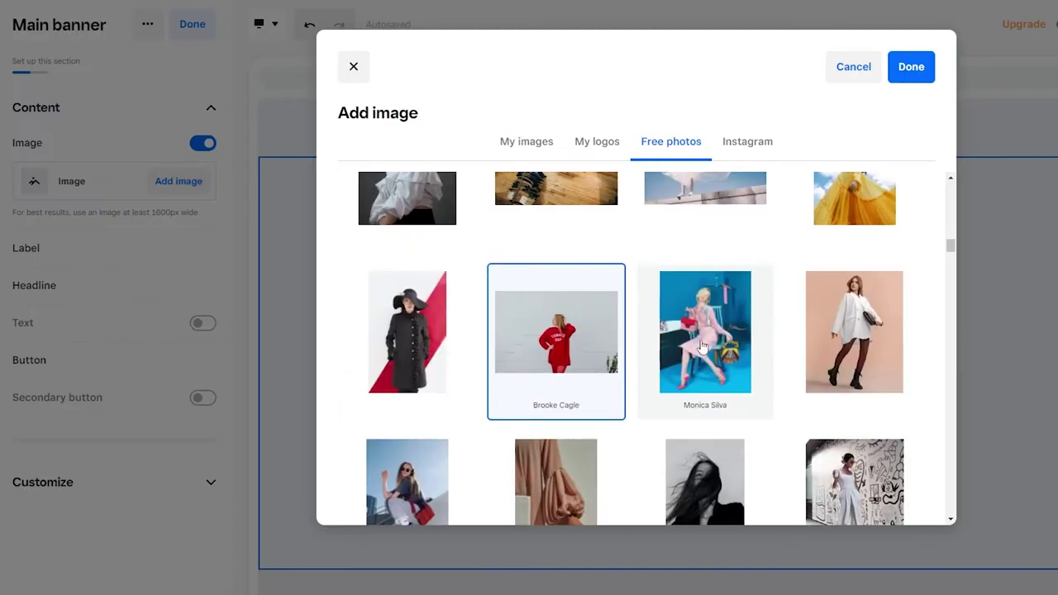
left_click(913, 70)
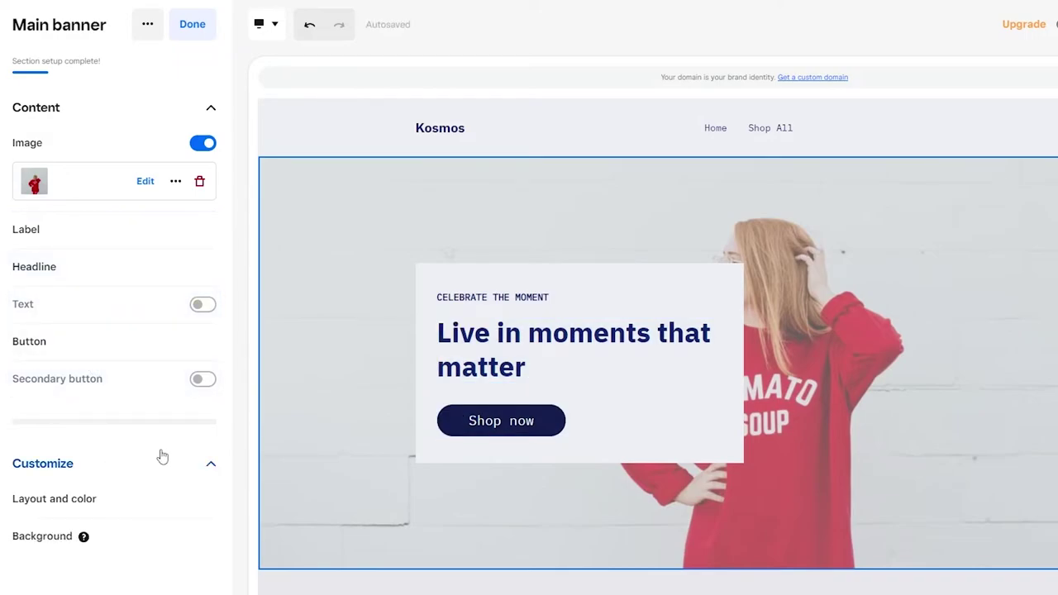
- Try the centred no-box banner layout, small then large height, and a light color style
left_click(57, 507)
scroll(83, 413, "down", 5)
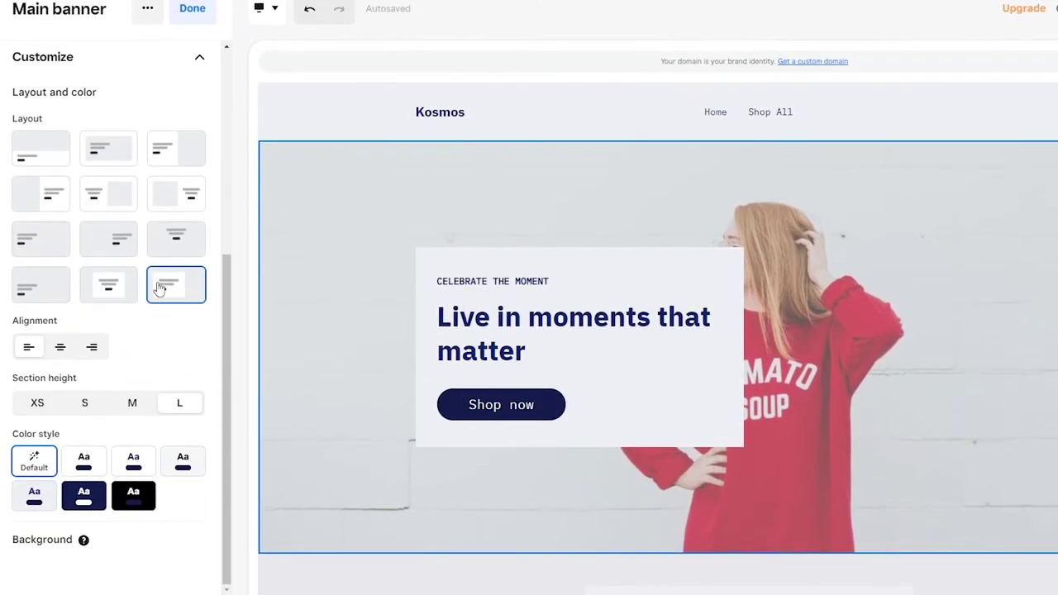
left_click(177, 257)
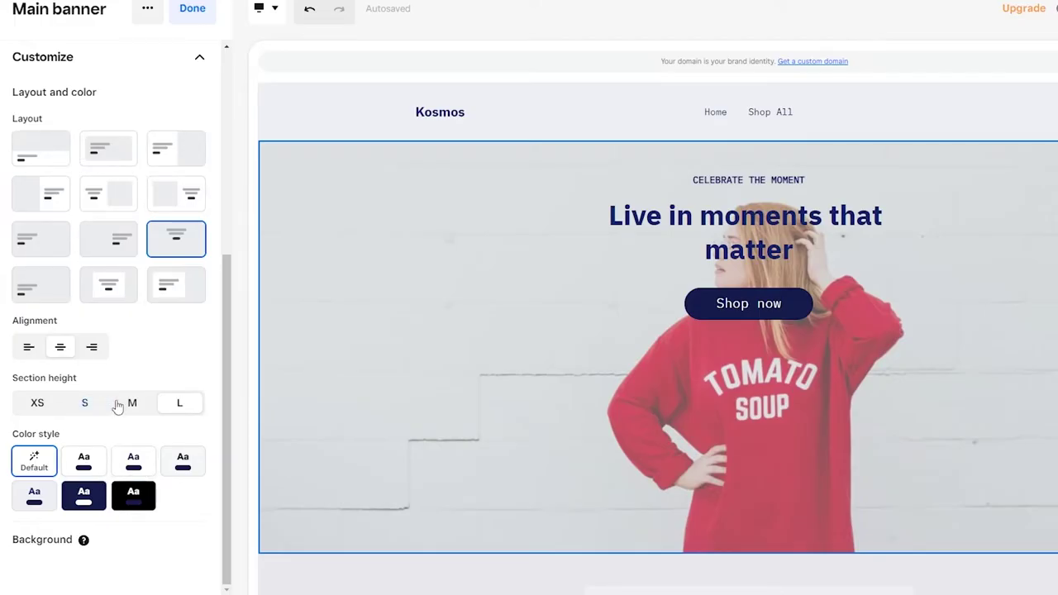
left_click(83, 404)
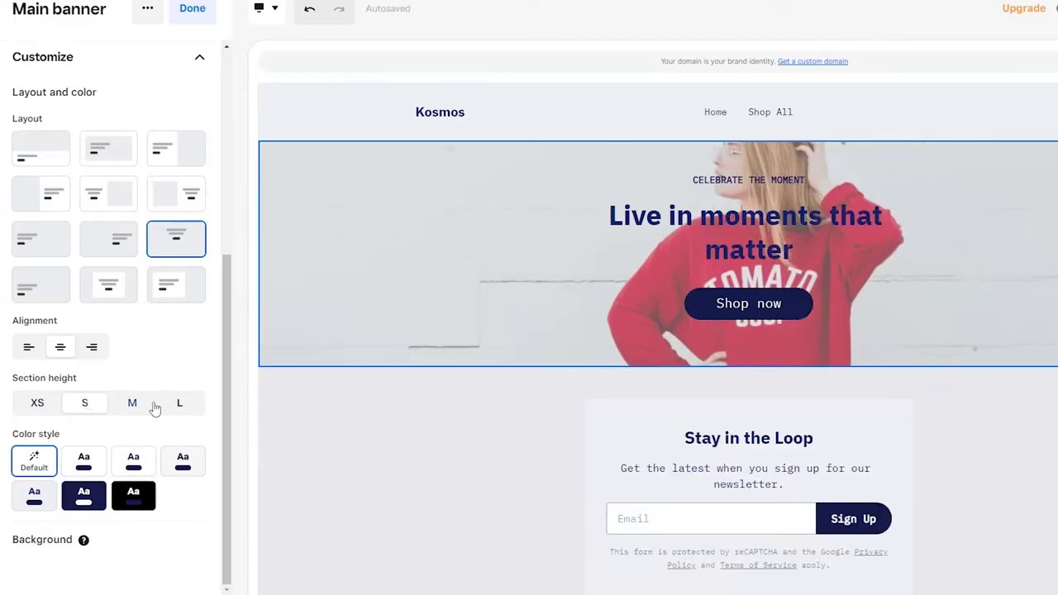
left_click(180, 404)
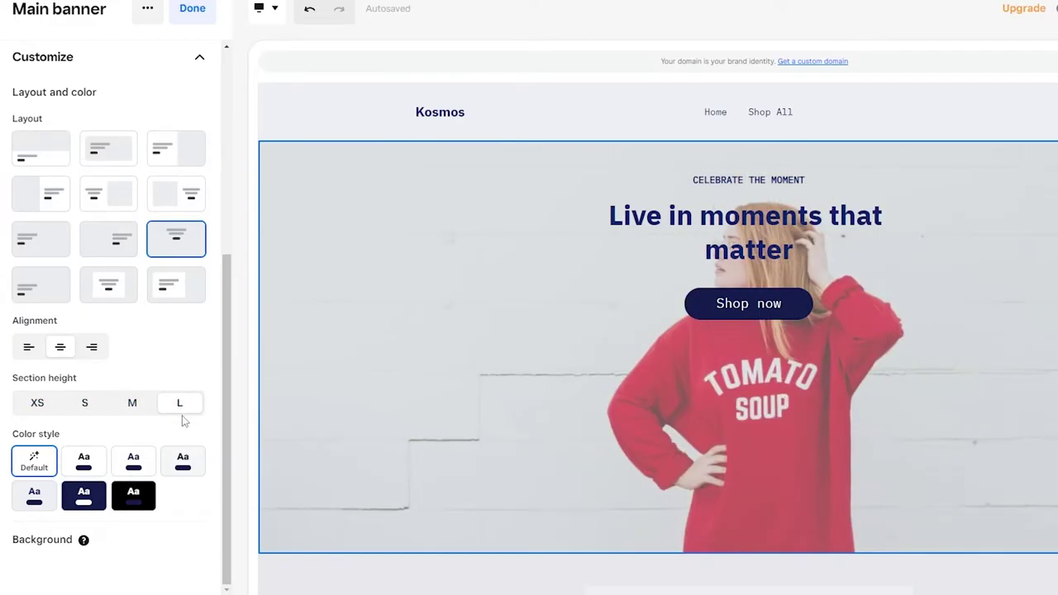
left_click(46, 508)
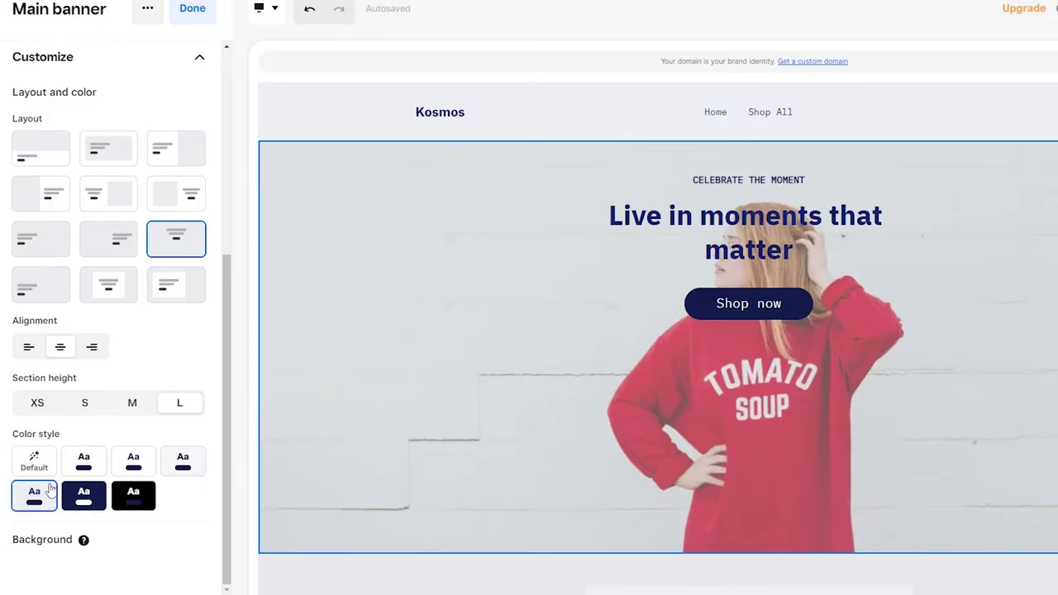
left_click(122, 542)
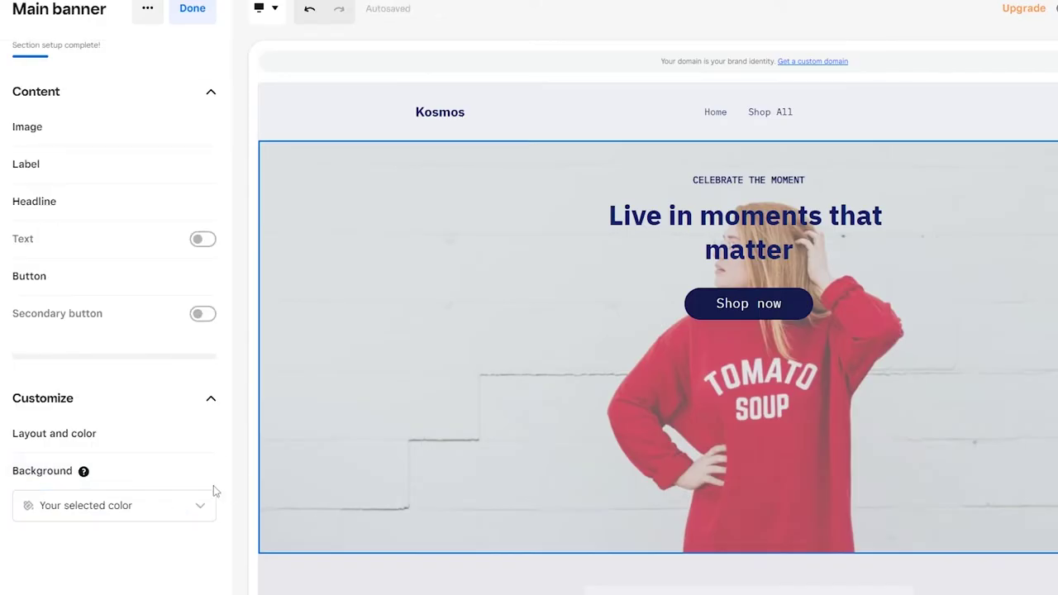
- Switch the banner to the left-aligned layout with text placed upper left
left_click(173, 435)
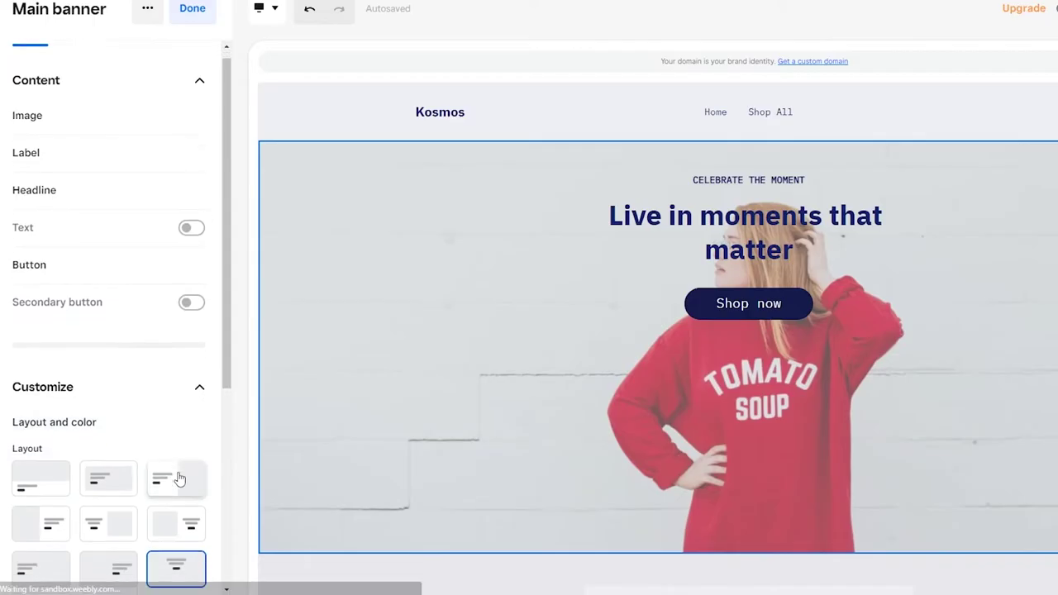
left_click(54, 295)
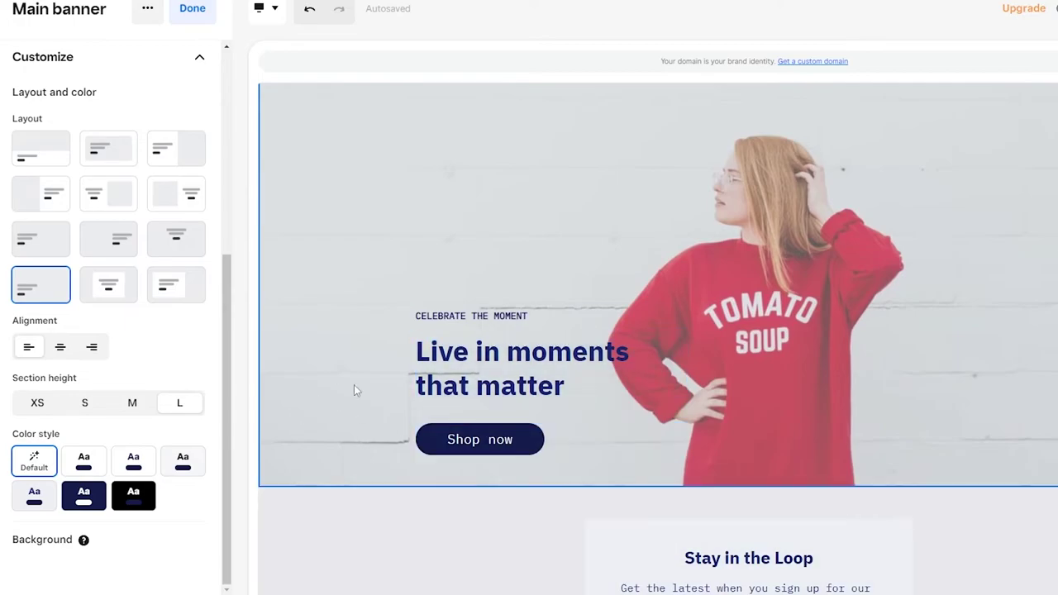
left_click(47, 243)
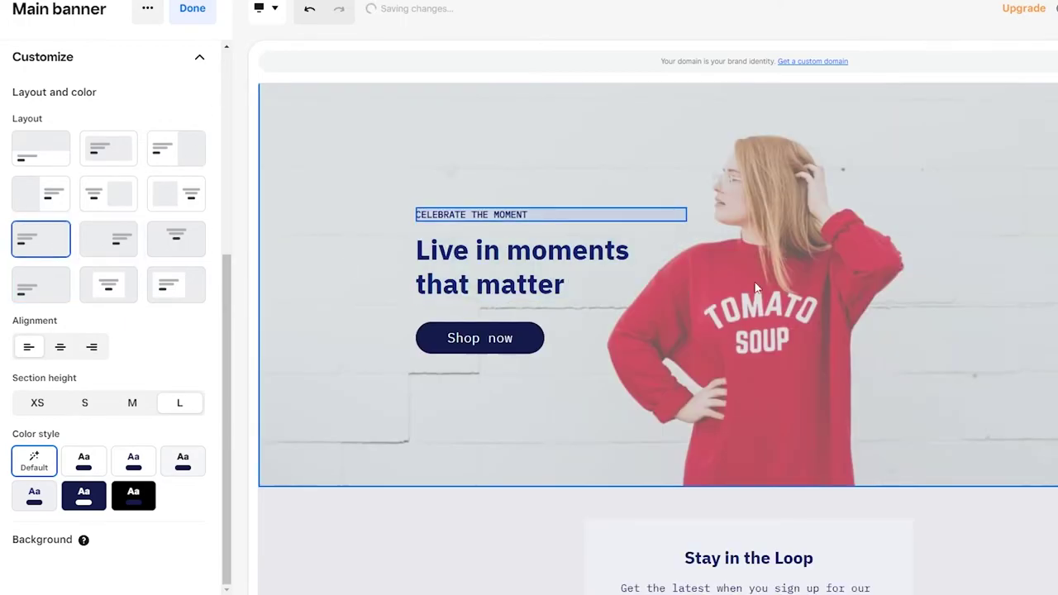
scroll(641, 392, "up", 1)
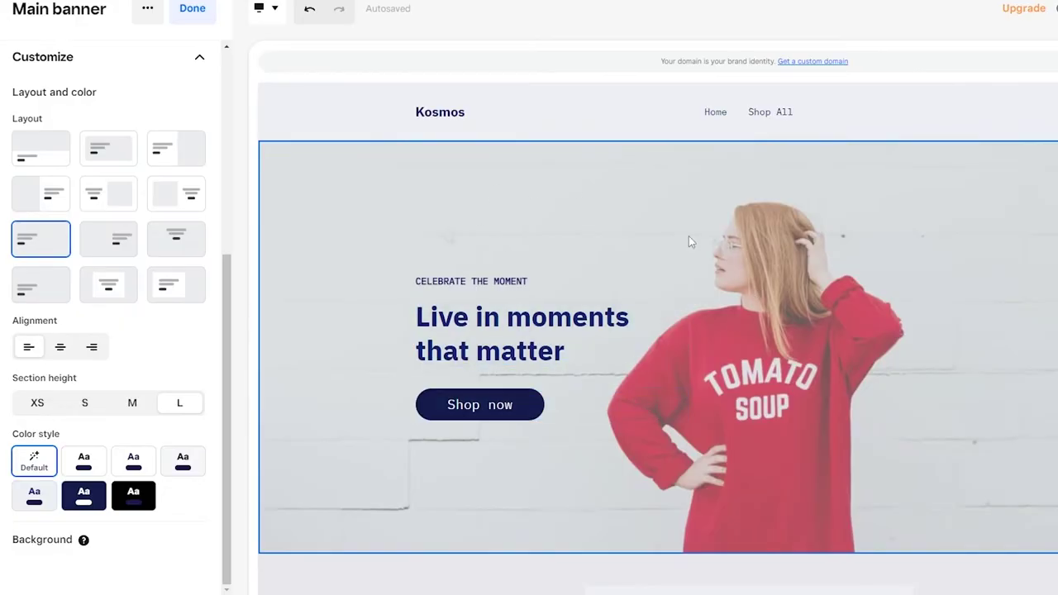
scroll(592, 342, "down", 5)
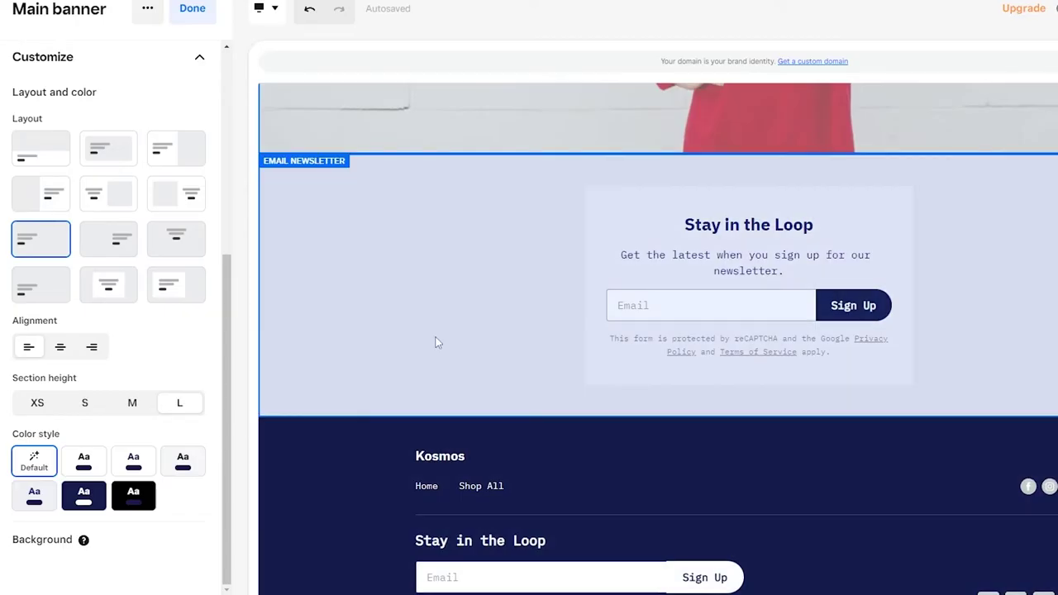
- Give the Email newsletter section the second, image-beside-text layout and start adding its photo
left_click(435, 339)
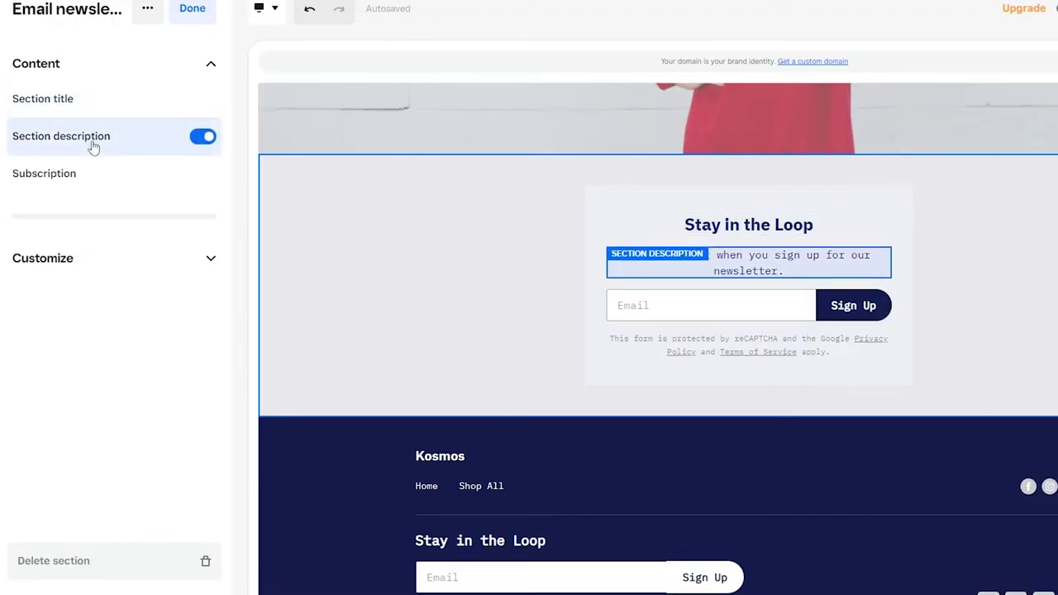
left_click(202, 265)
scroll(116, 322, "down", 1)
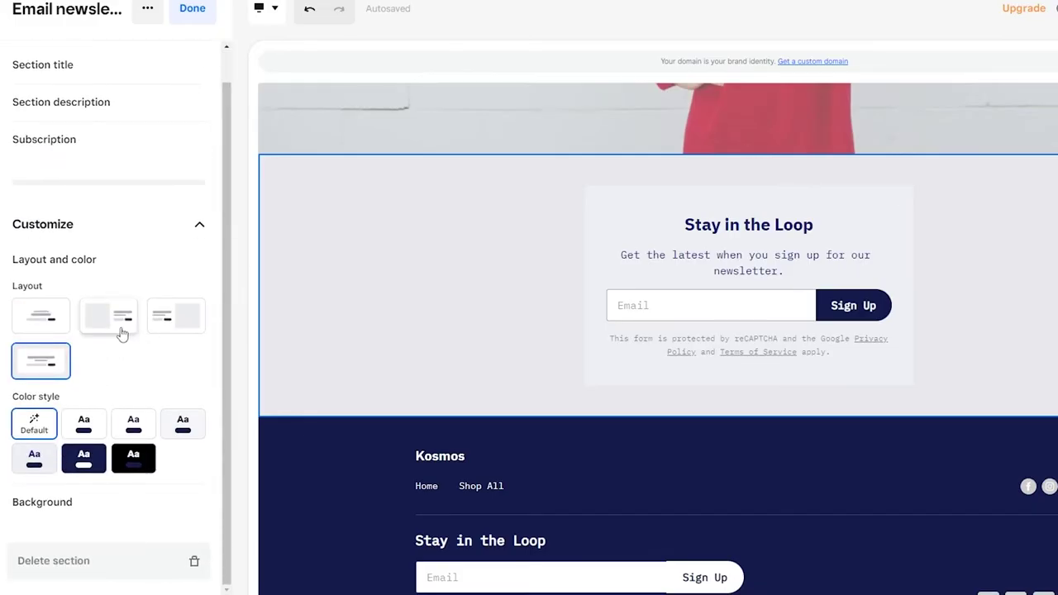
left_click(122, 333)
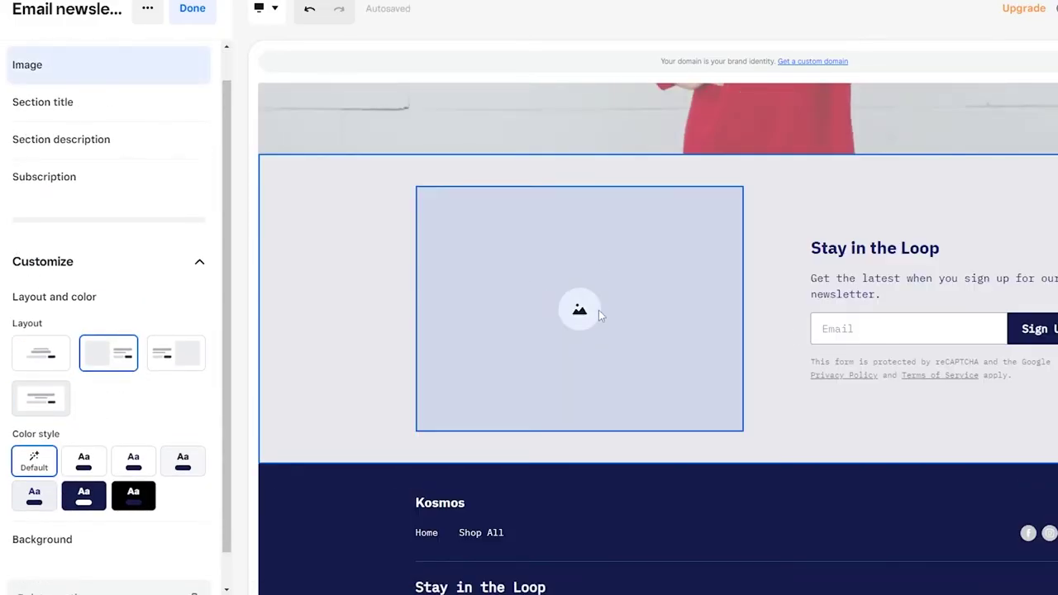
left_click(599, 312)
- Insert the free photo of the woman in a white ruffled top into the newsletter
left_click(177, 146)
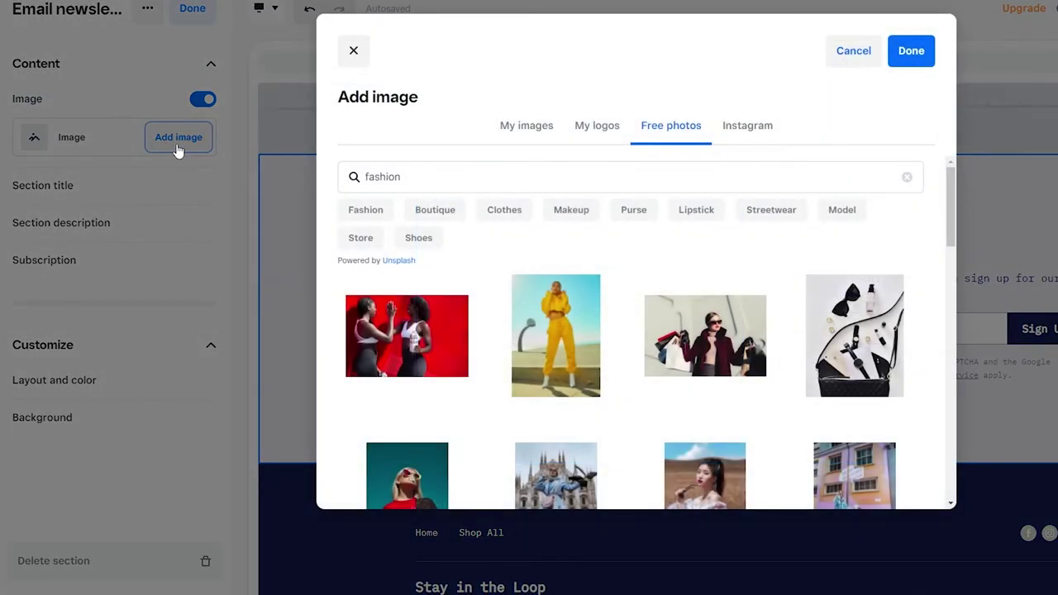
scroll(612, 380, "down", 5)
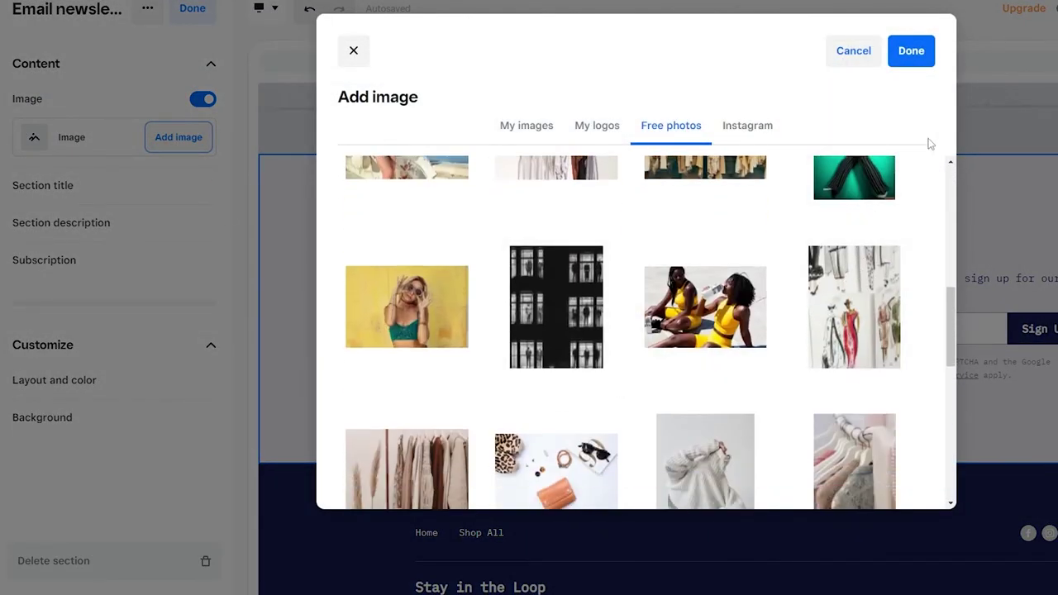
left_click_drag(952, 277, 974, 454)
left_click(432, 344)
left_click(912, 50)
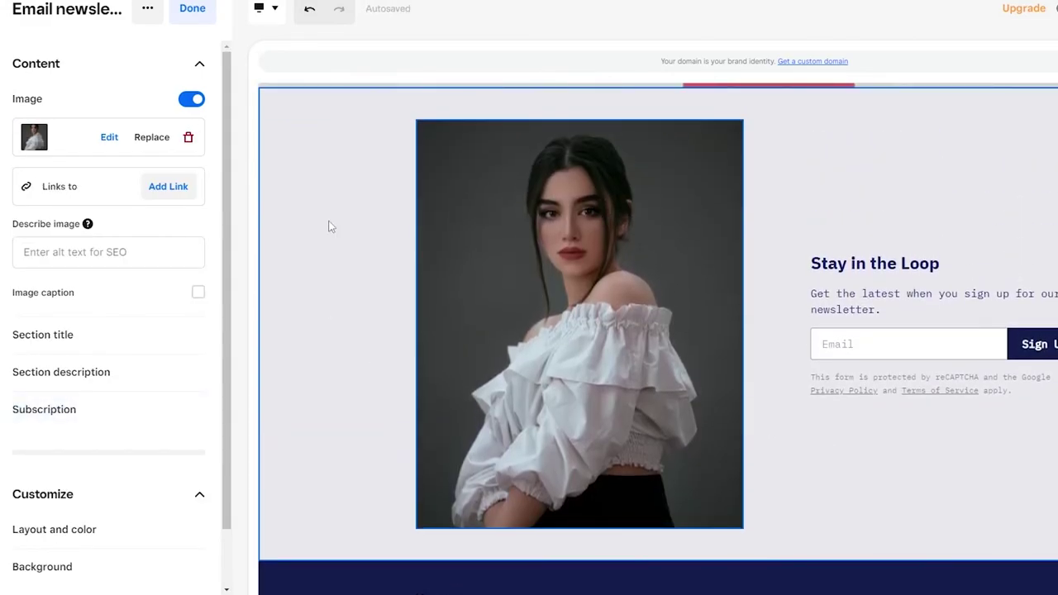
- Review the newsletter content settings, then return to the Home section list
scroll(378, 304, "up", 3)
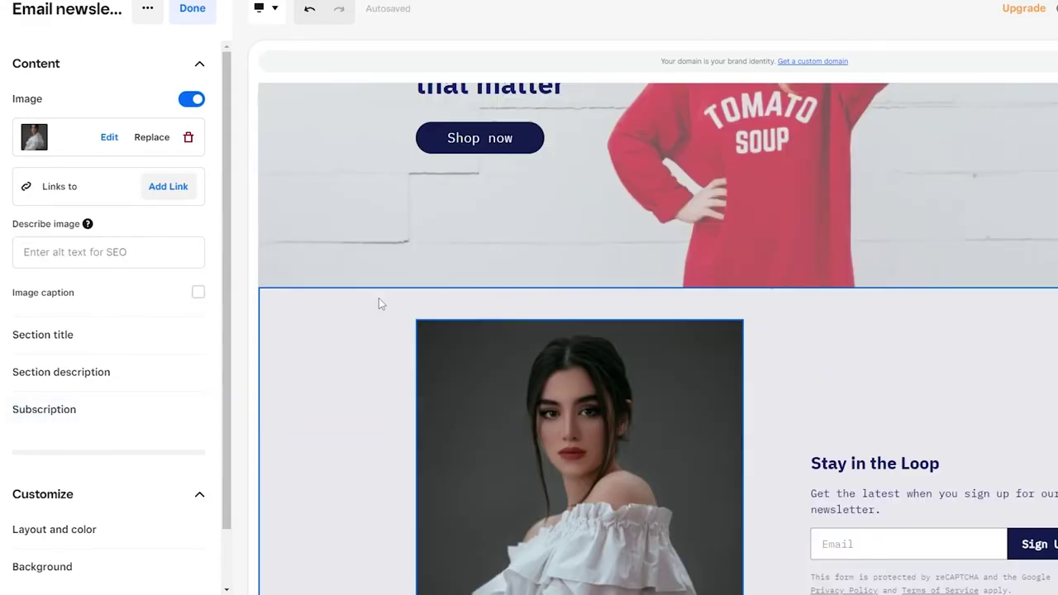
left_click(202, 64)
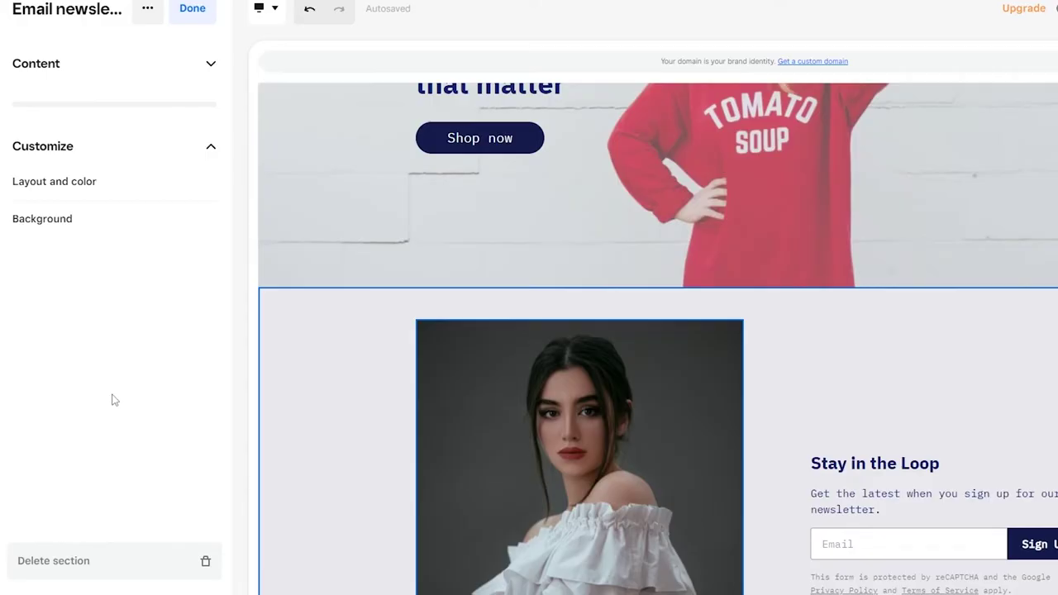
scroll(560, 399, "down", 8)
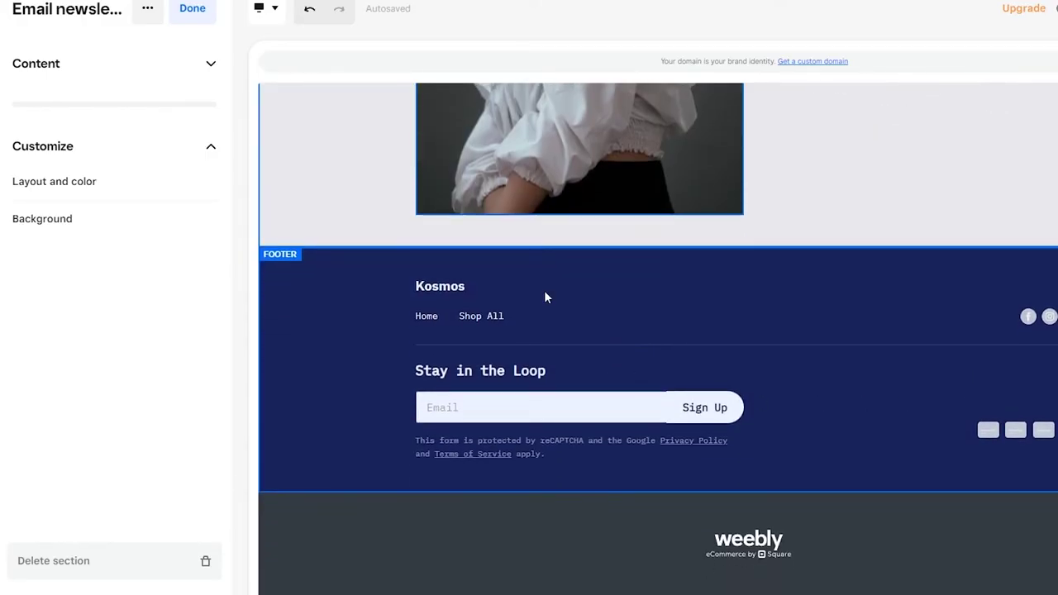
left_click(212, 76)
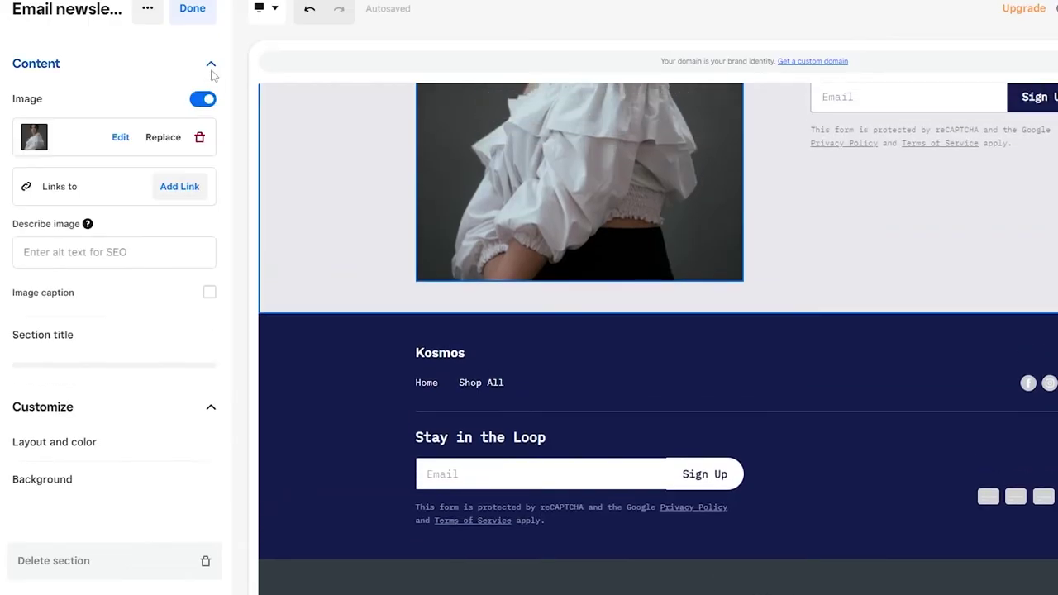
left_click(189, 15)
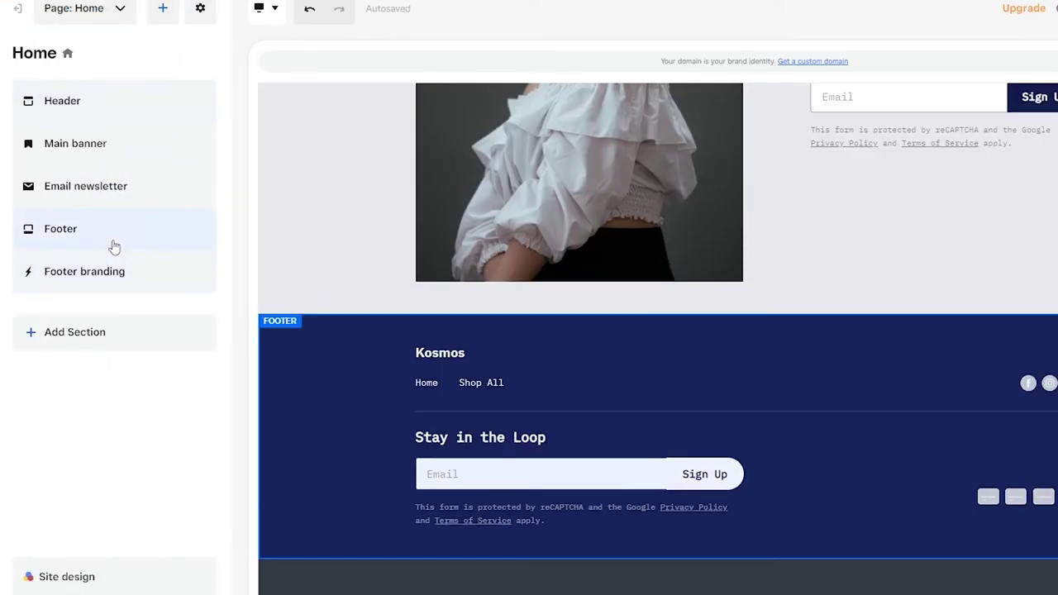
- Add an Image gallery section in the second gallery layout below the newsletter
left_click(99, 347)
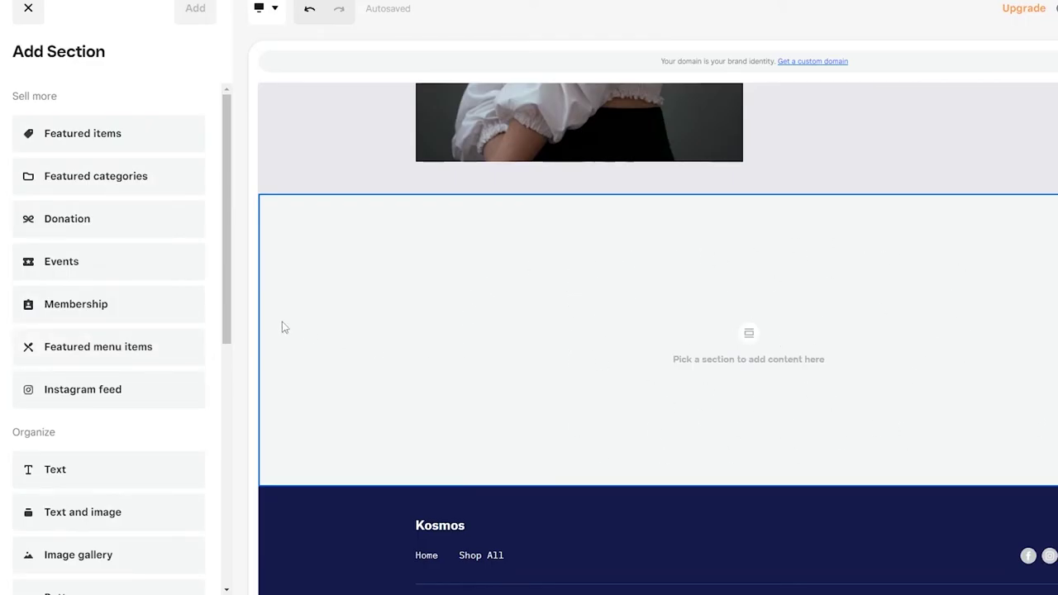
scroll(112, 331, "down", 3)
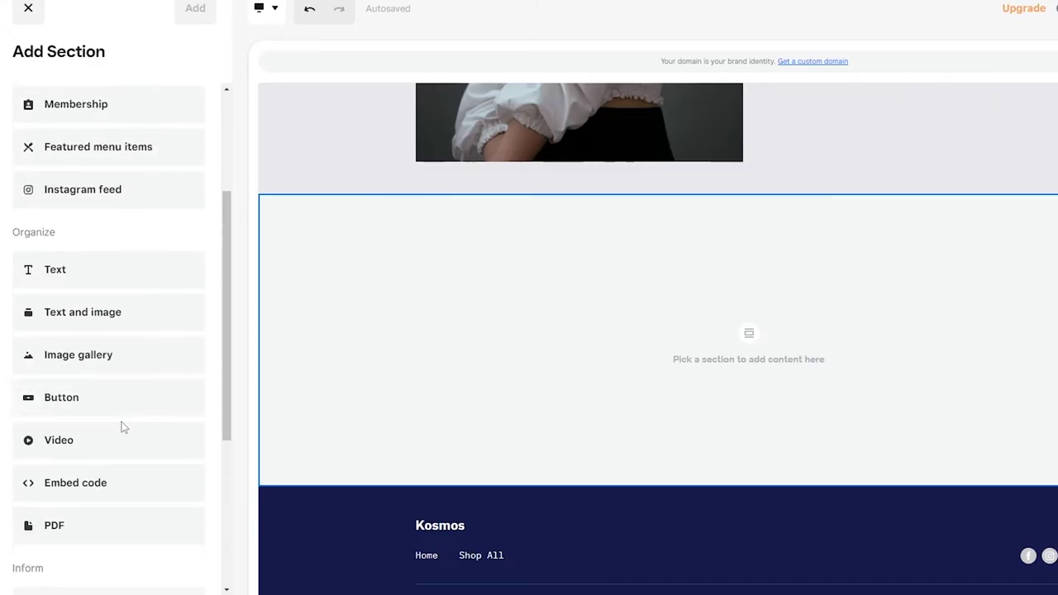
left_click(122, 366)
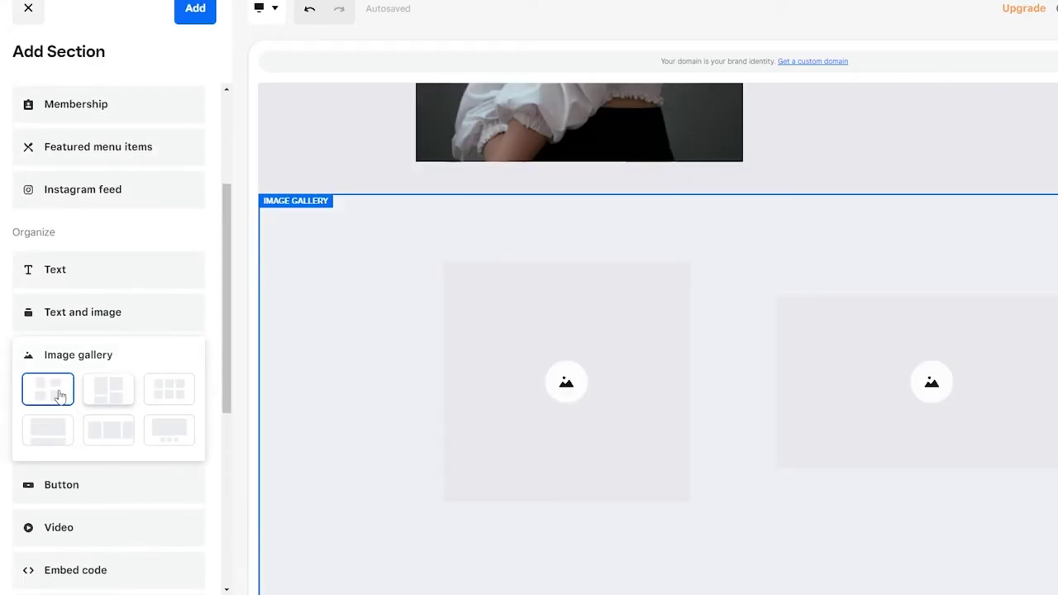
left_click(112, 396)
scroll(636, 385, "down", 2)
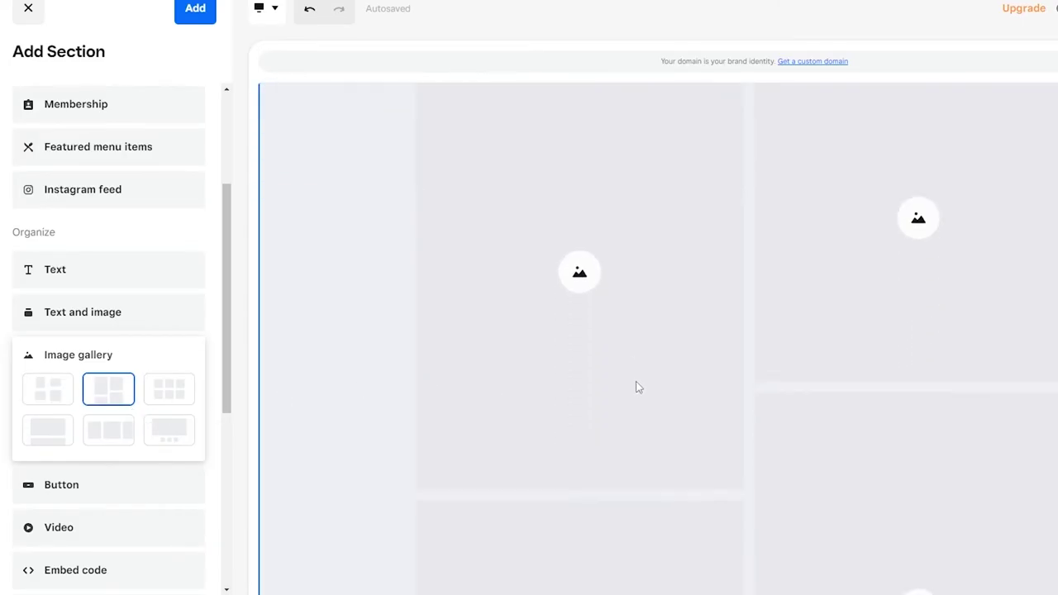
left_click(584, 245)
- Add the pink floral dress and purple dress free photos to the gallery
left_click(71, 180)
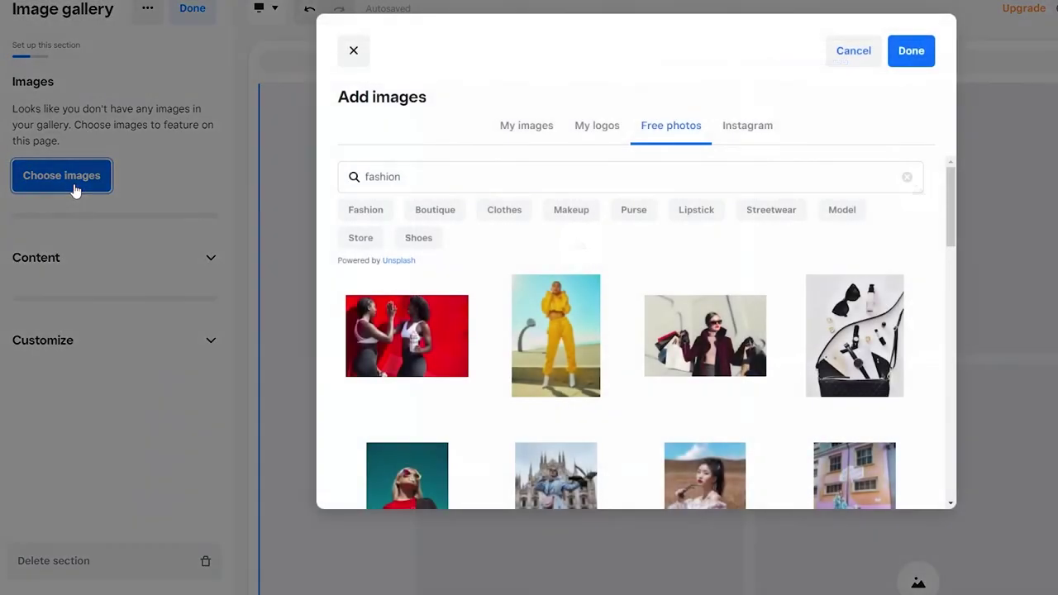
scroll(651, 337, "down", 2)
scroll(739, 336, "down", 1)
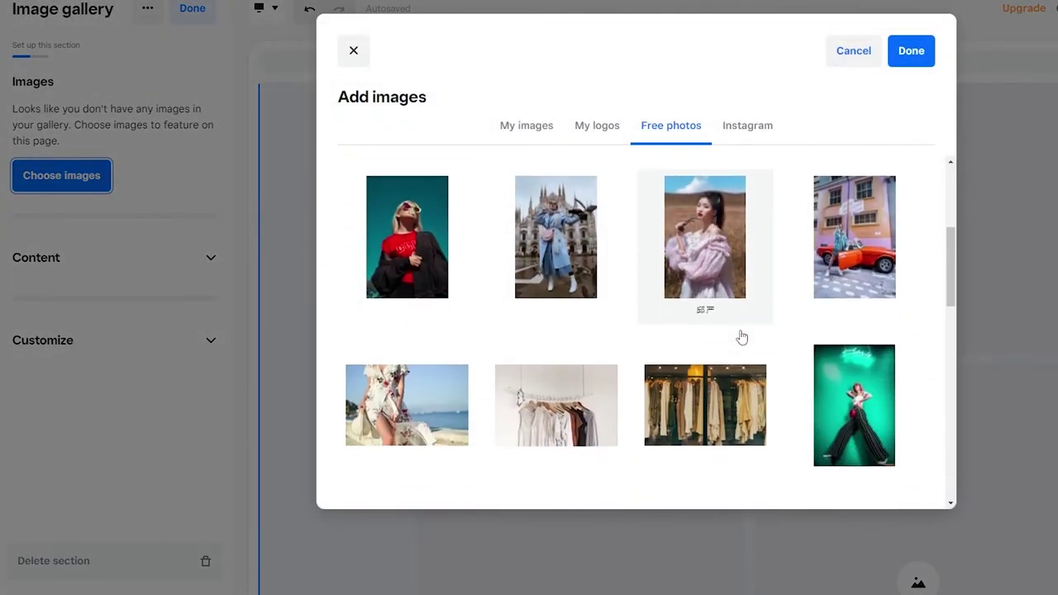
scroll(739, 336, "up", 1)
left_click(754, 312)
left_click(910, 58)
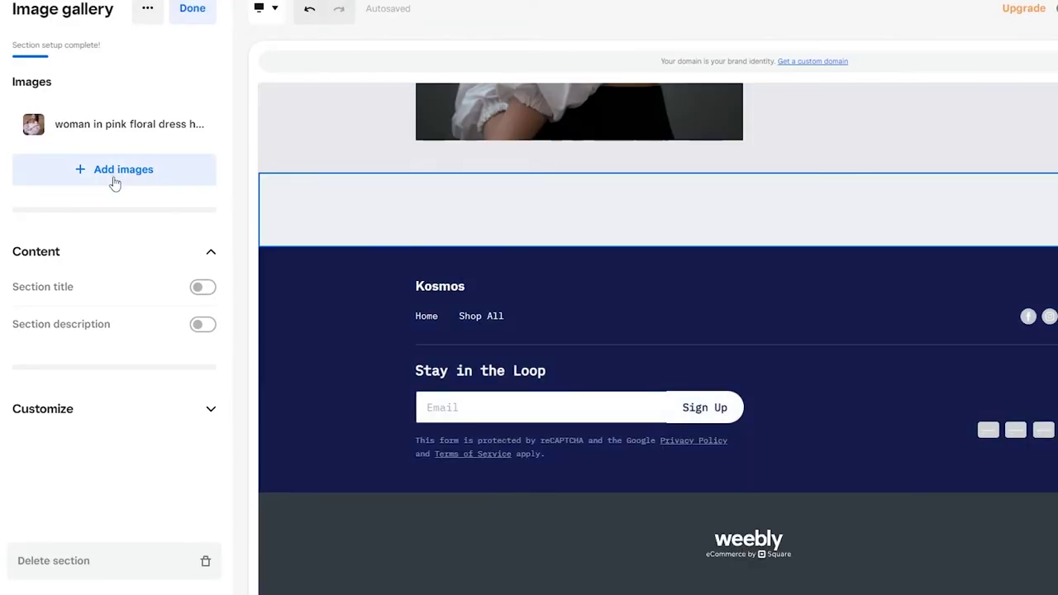
left_click(114, 182)
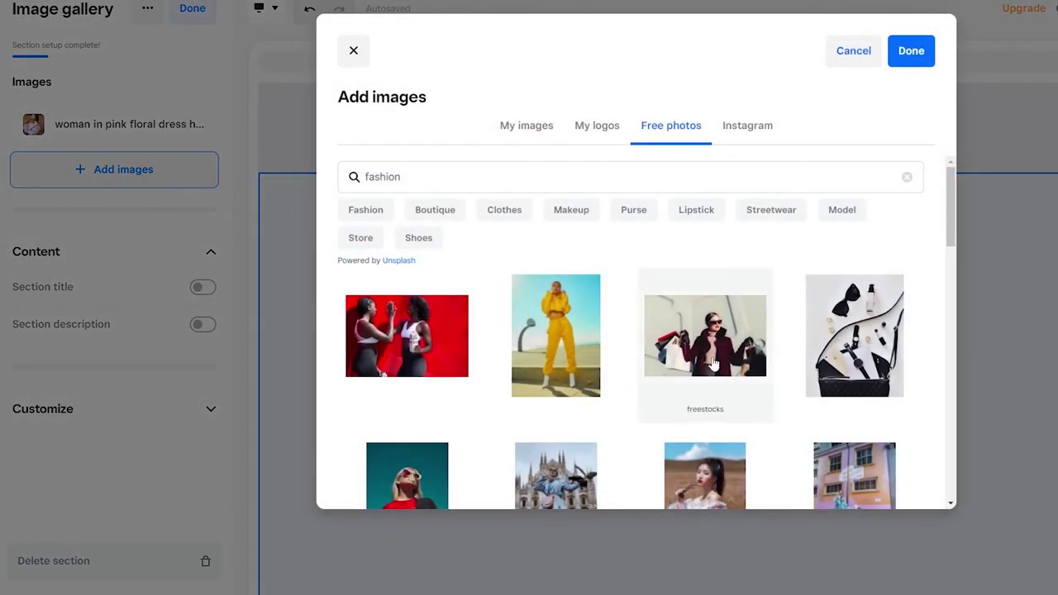
scroll(824, 378, "down", 10)
scroll(824, 378, "down", 10)
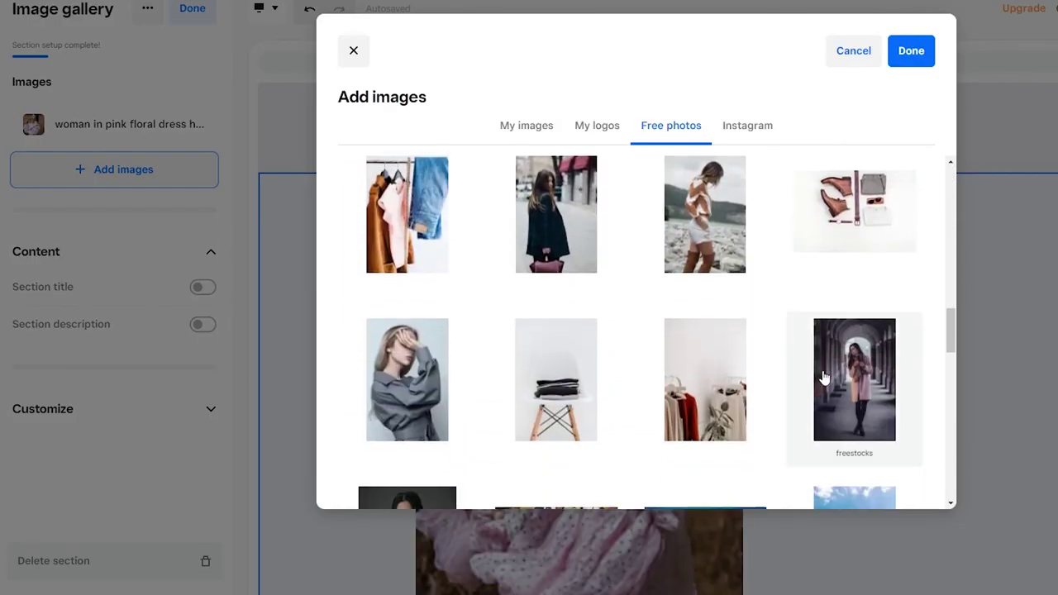
scroll(765, 373, "down", 10)
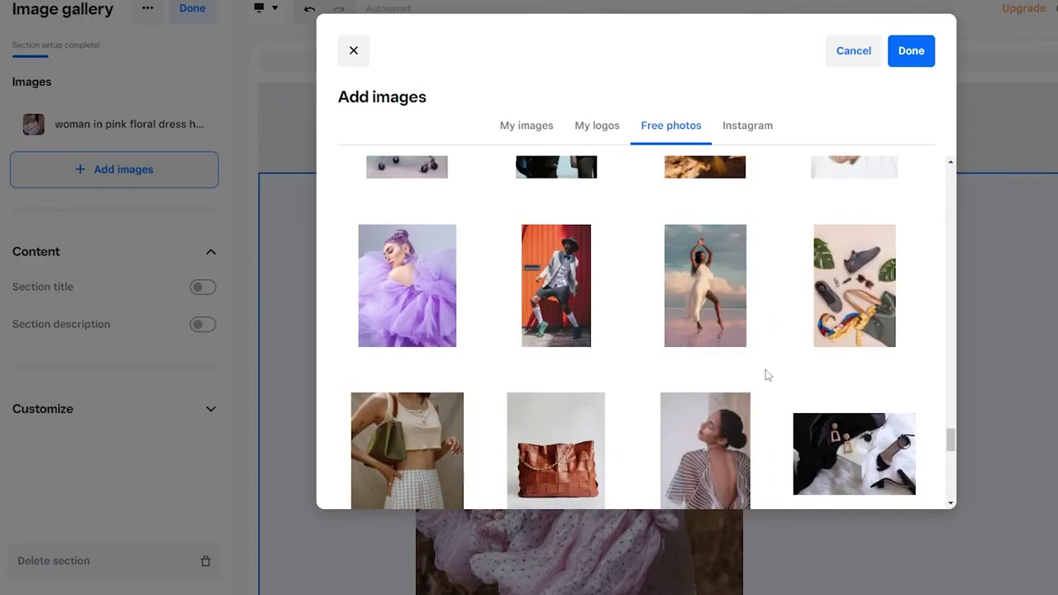
scroll(469, 284, "down", 5)
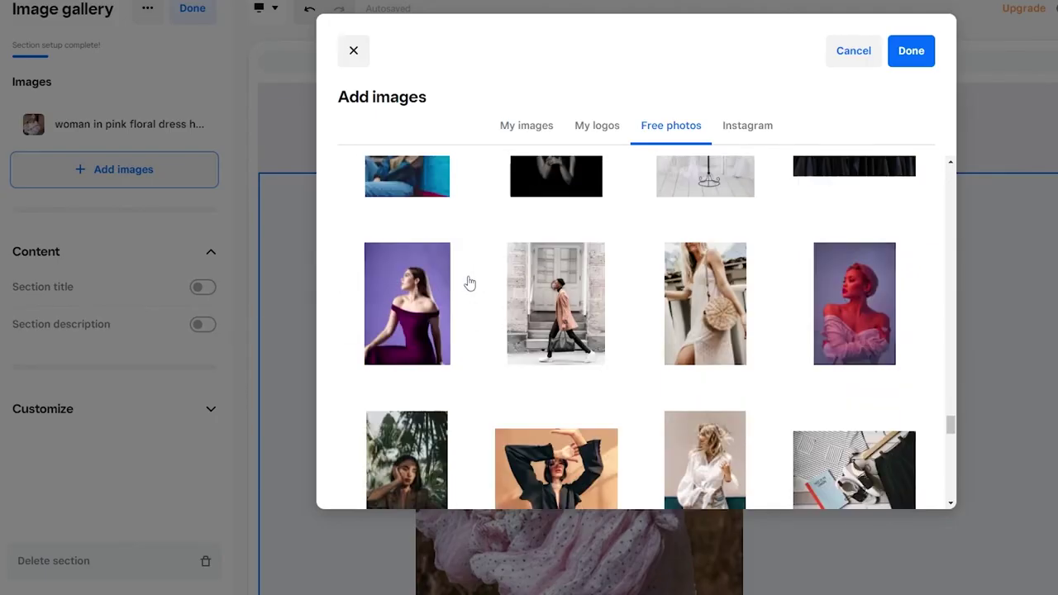
left_click(445, 273)
left_click(927, 60)
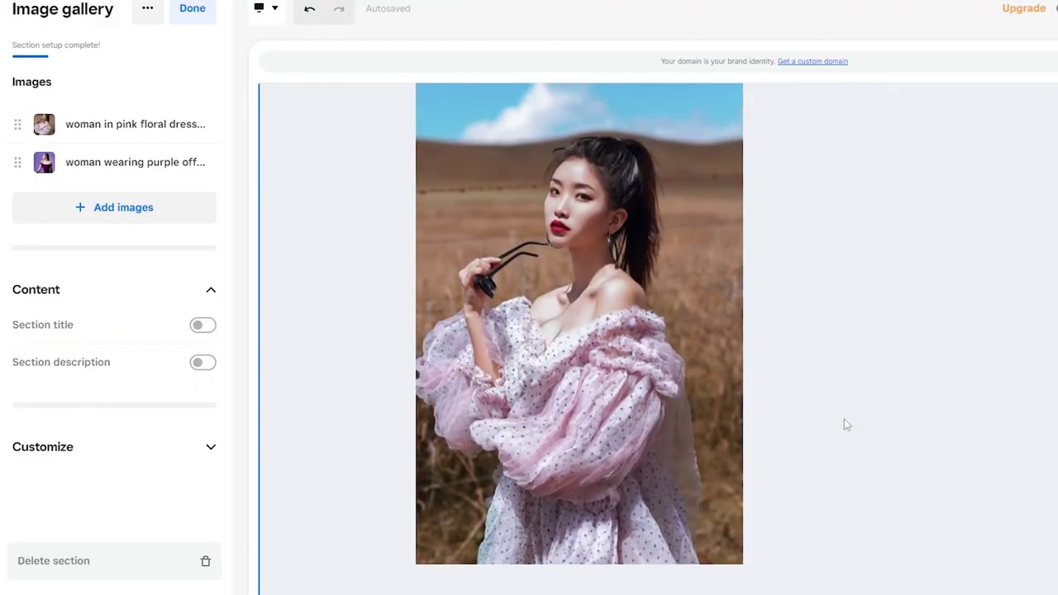
- Add the yellow tracksuit and two-women-in-red photos, then finish the gallery
left_click(177, 214)
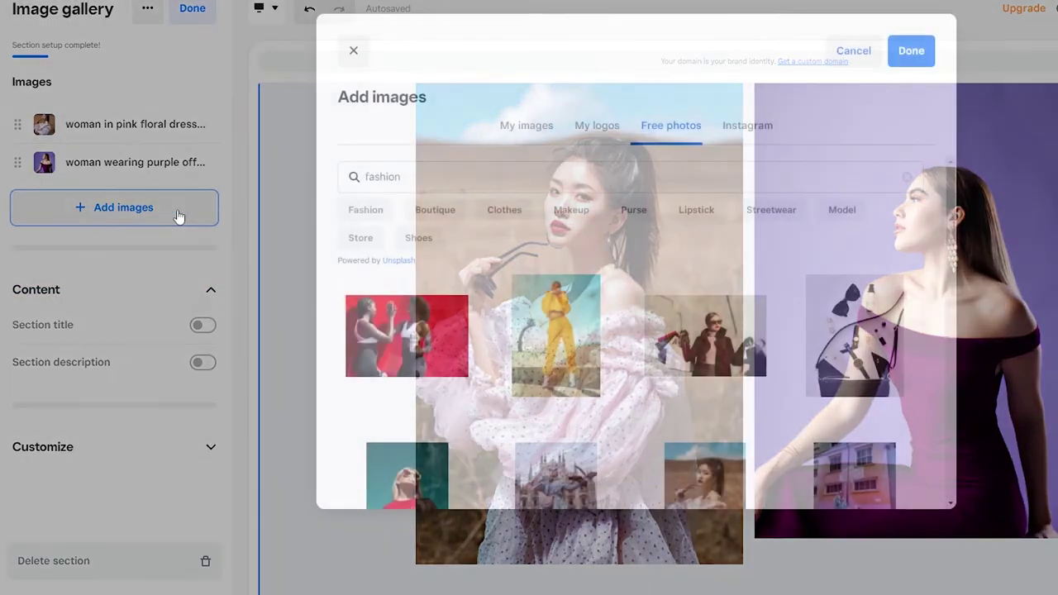
scroll(703, 331, "down", 3)
scroll(702, 331, "up", 2)
left_click(556, 273)
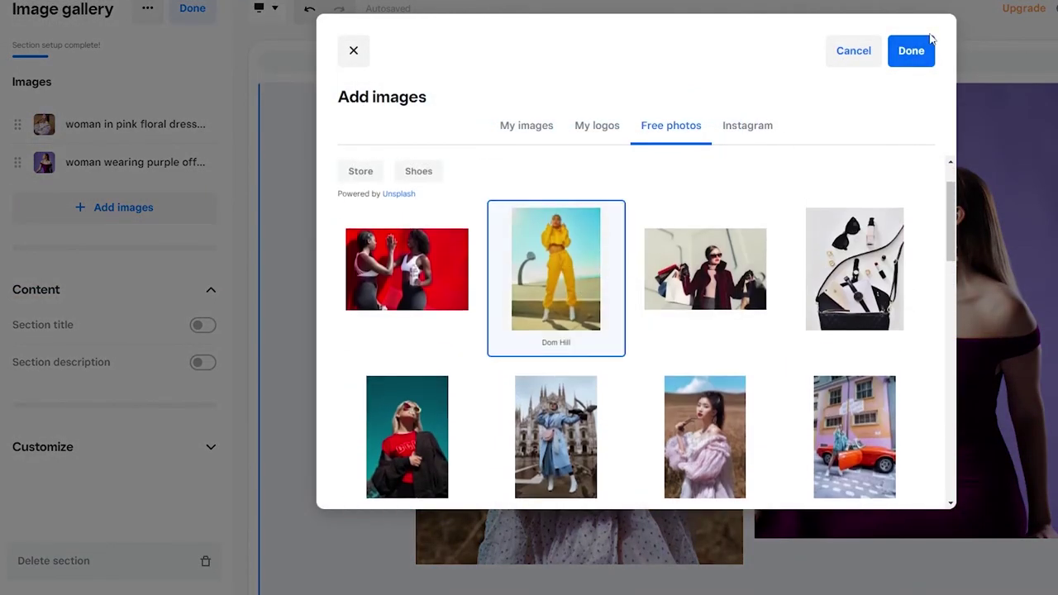
left_click(918, 50)
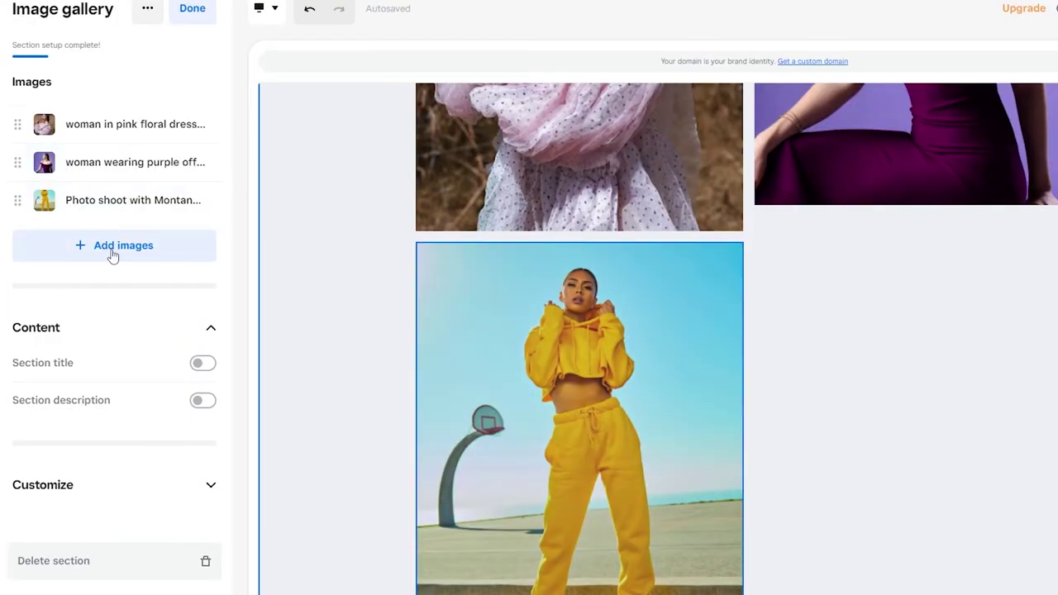
left_click(113, 248)
scroll(698, 367, "down", 3)
scroll(711, 370, "down", 1)
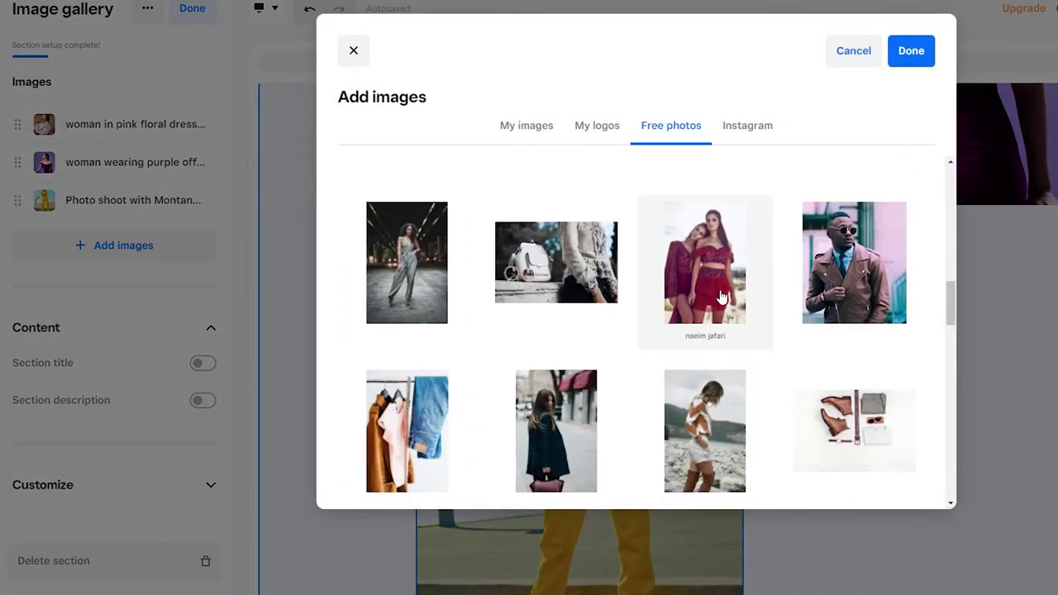
left_click(912, 51)
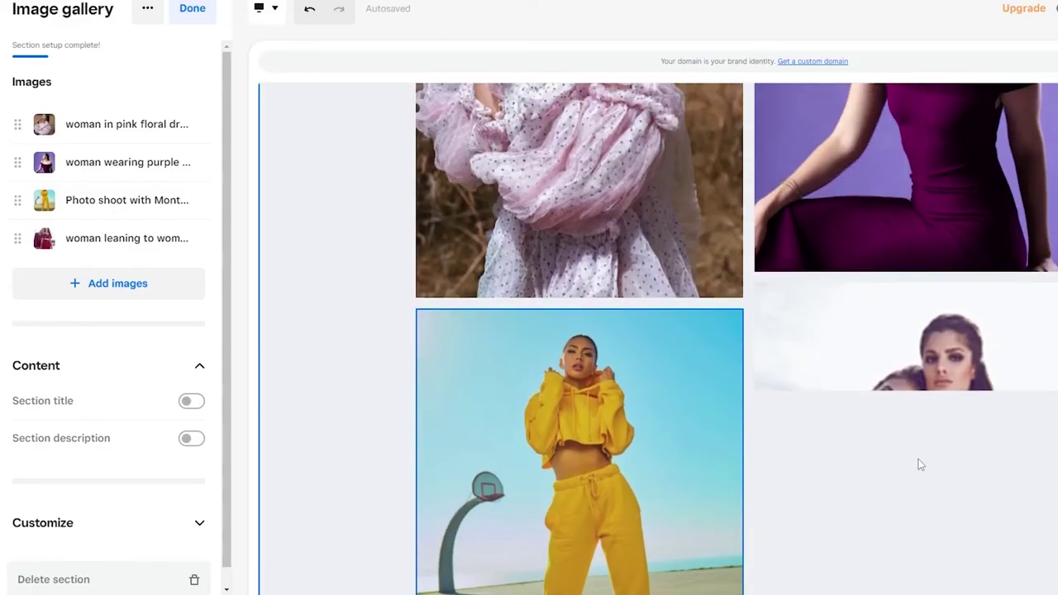
scroll(920, 465, "up", 15)
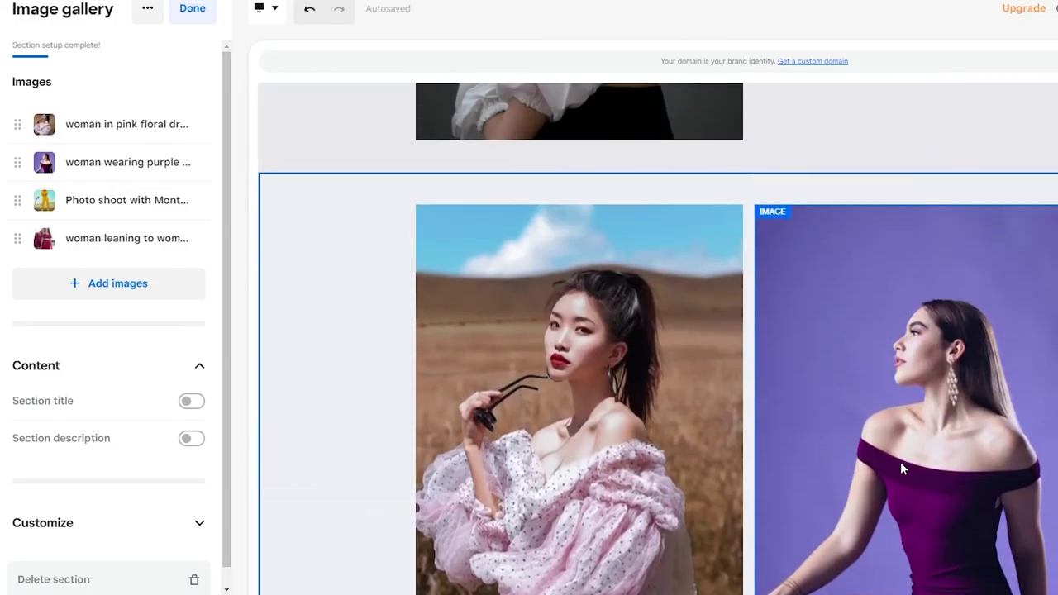
scroll(882, 472, "down", 4)
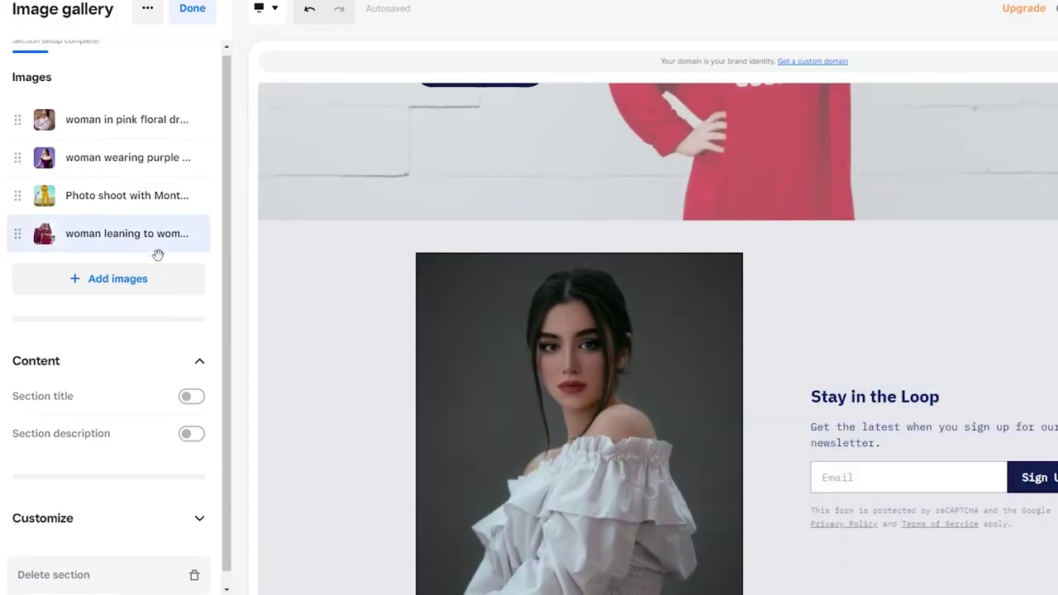
scroll(156, 248, "down", 1)
left_click(209, 13)
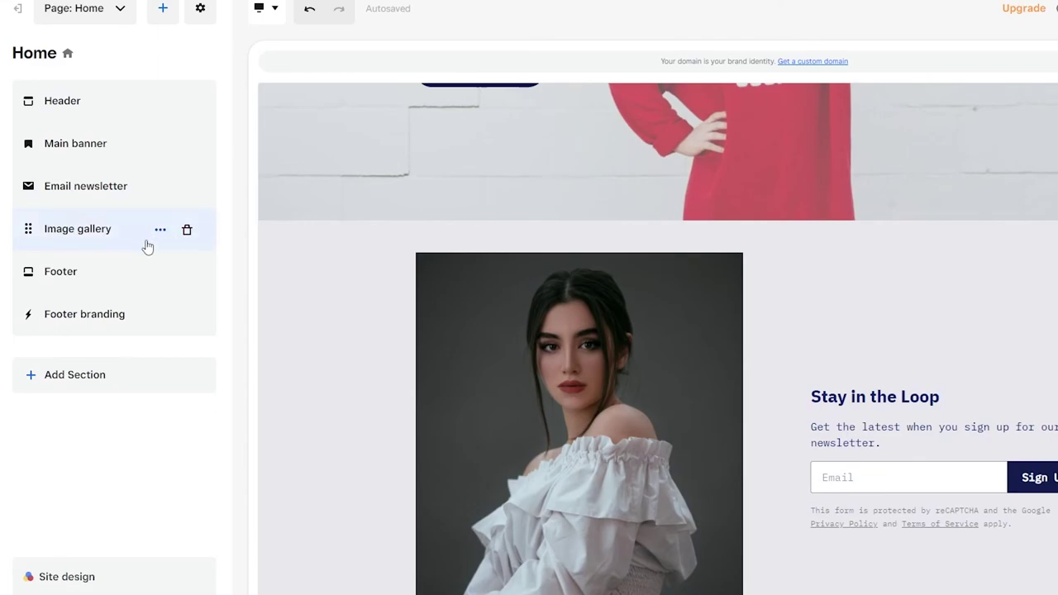
- Start a new section below the image gallery and browse the section type list
left_click(120, 382)
scroll(111, 373, "down", 6)
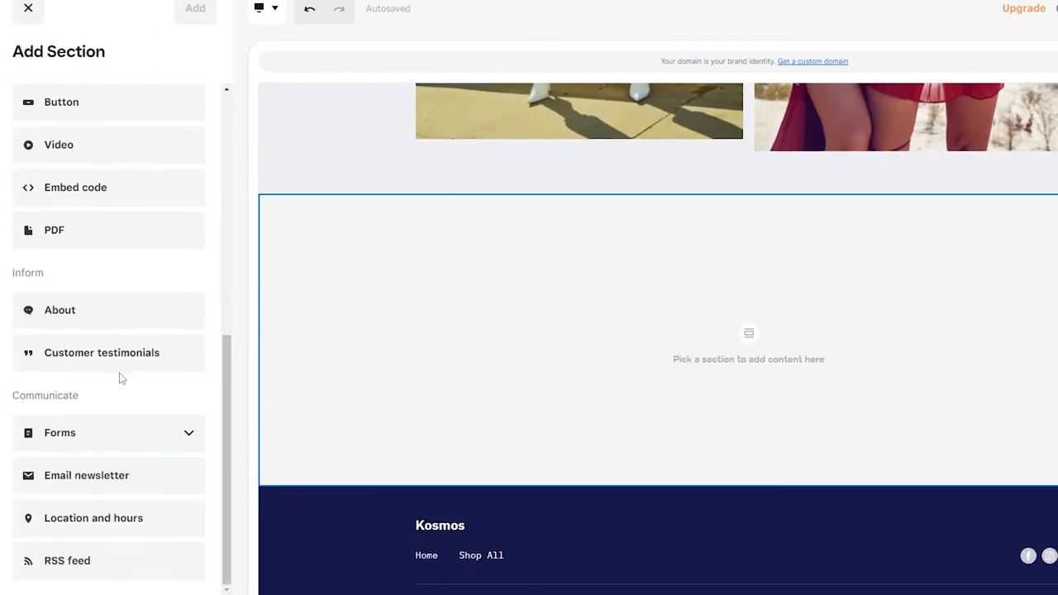
scroll(128, 576, "up", 5)
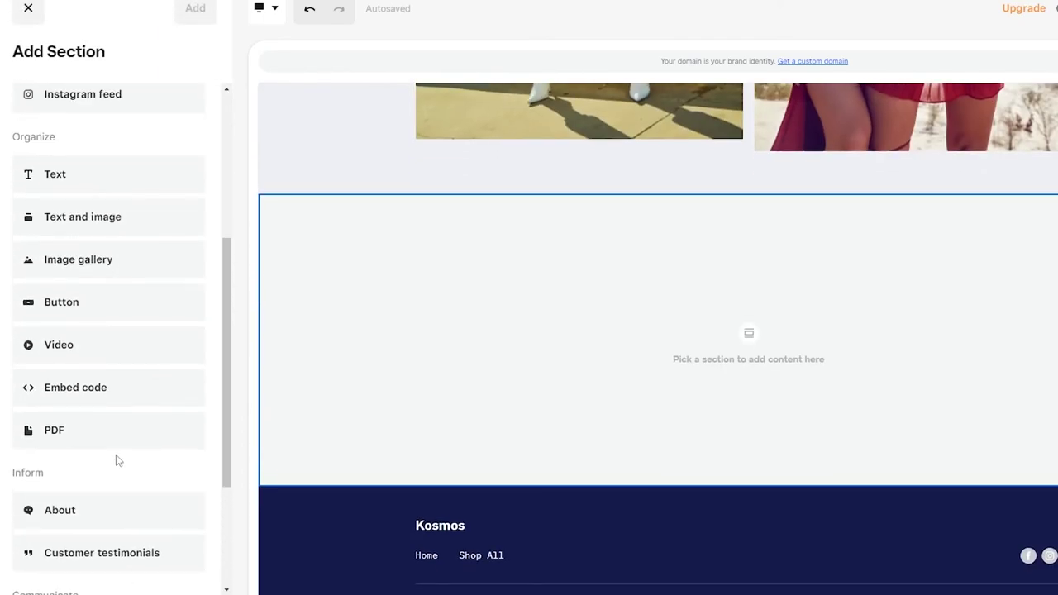
scroll(95, 504, "up", 2)
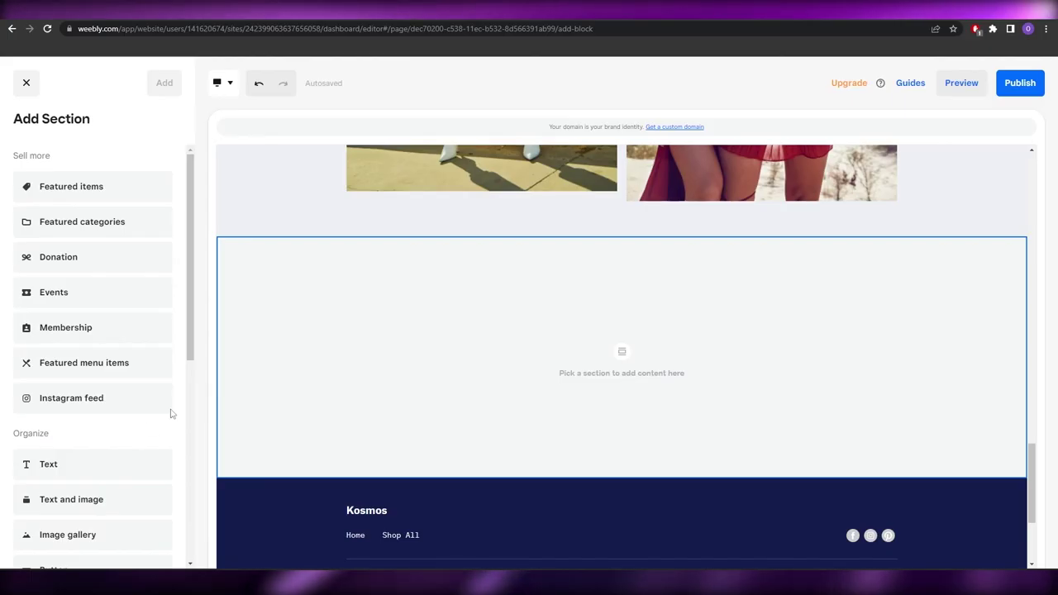
- Scroll back to the top and publish the Kosmos site
scroll(568, 430, "up", 10)
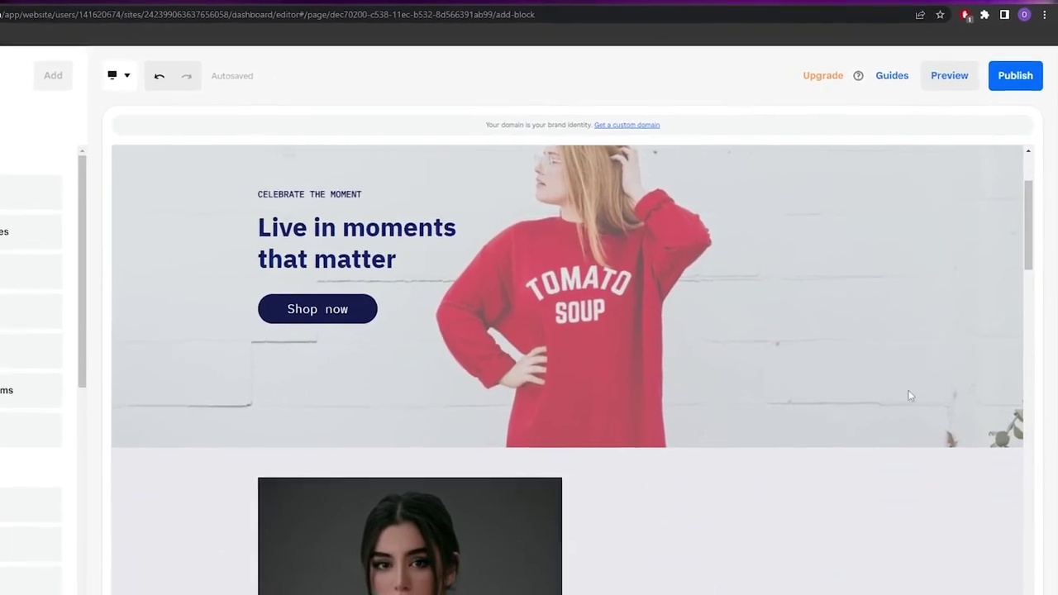
left_click(1023, 83)
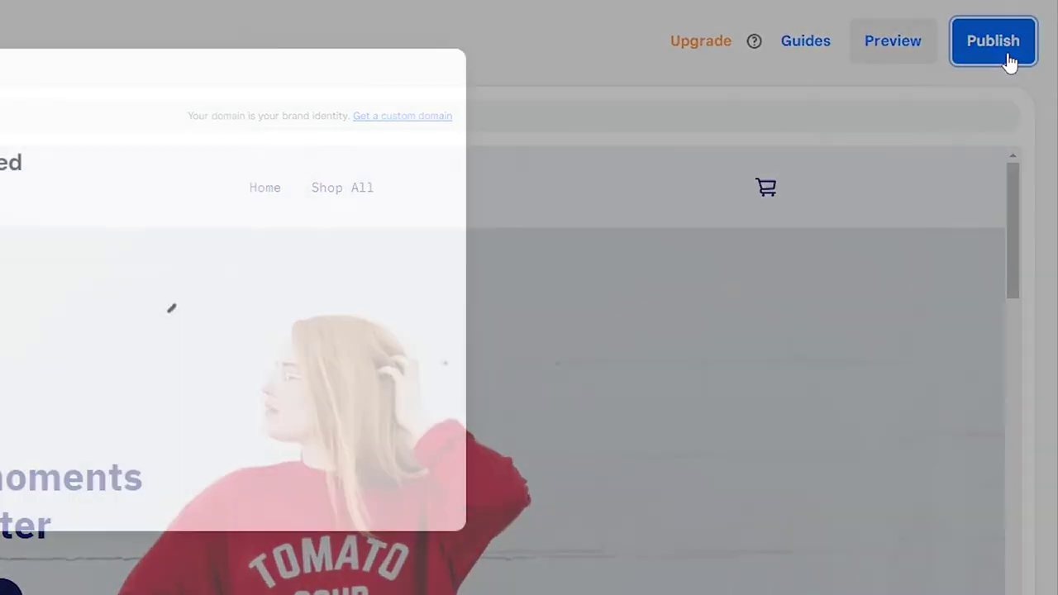